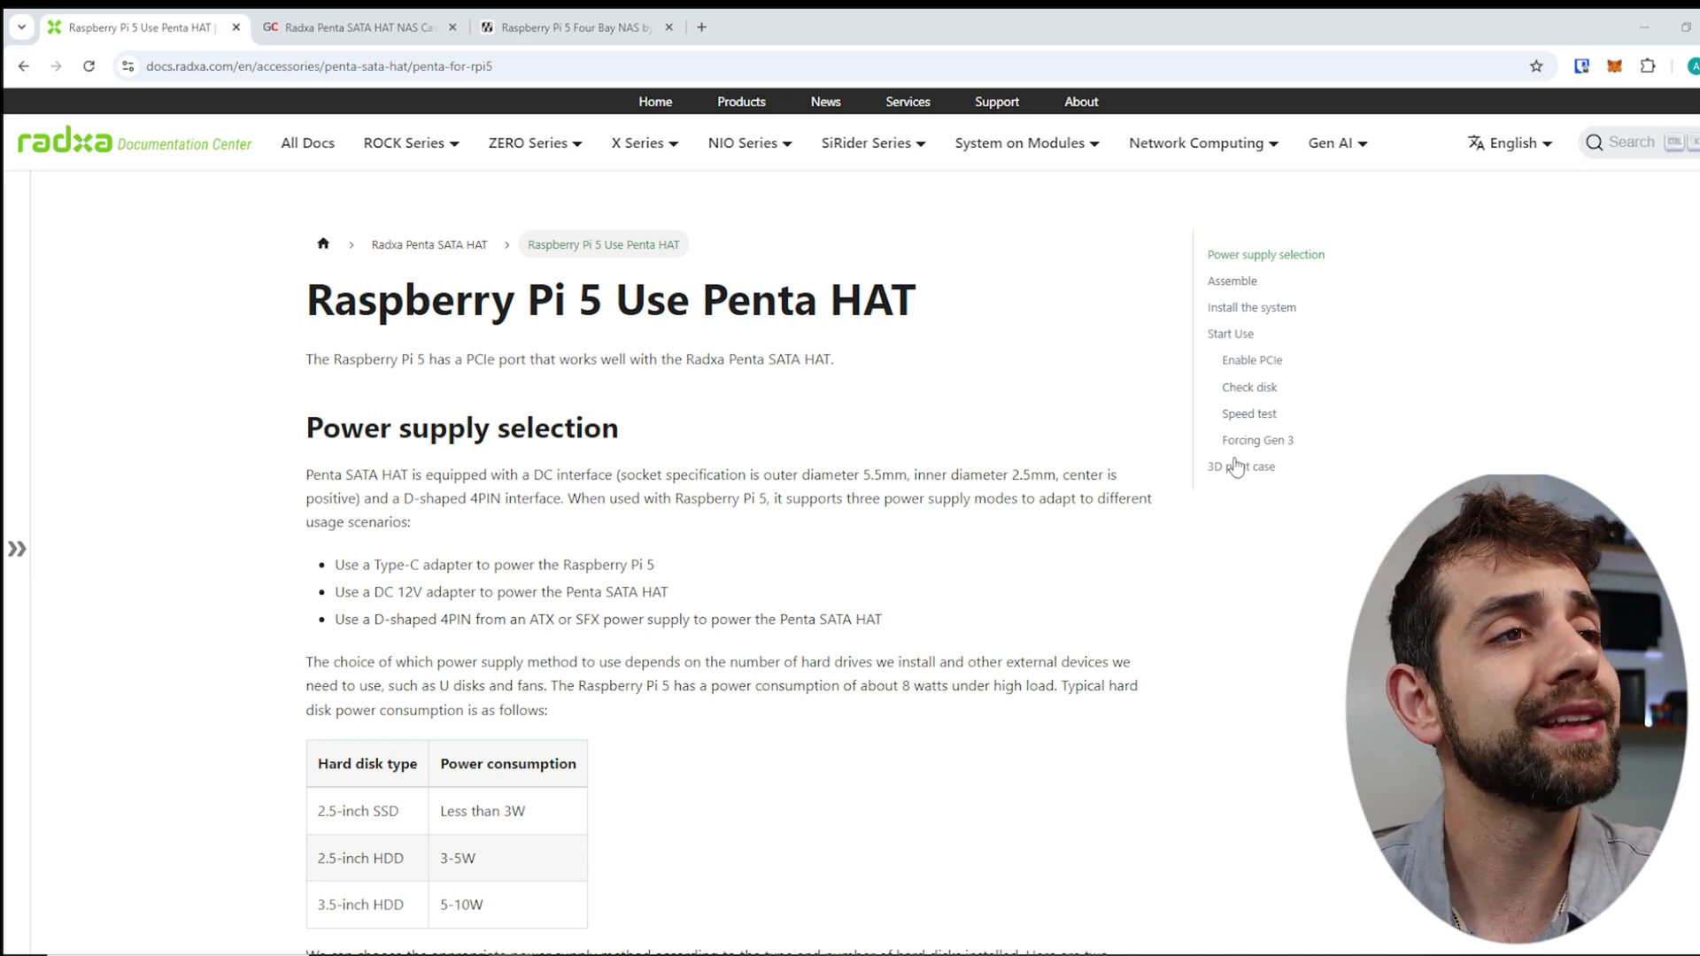
Step: Highlight the page title, then just the words 'Penta HAT' in it
{"action": "left_click_drag", "start_coordinate": [333, 301], "coordinate": [961, 303]}
{"action": "left_click", "coordinate": [803, 582]}
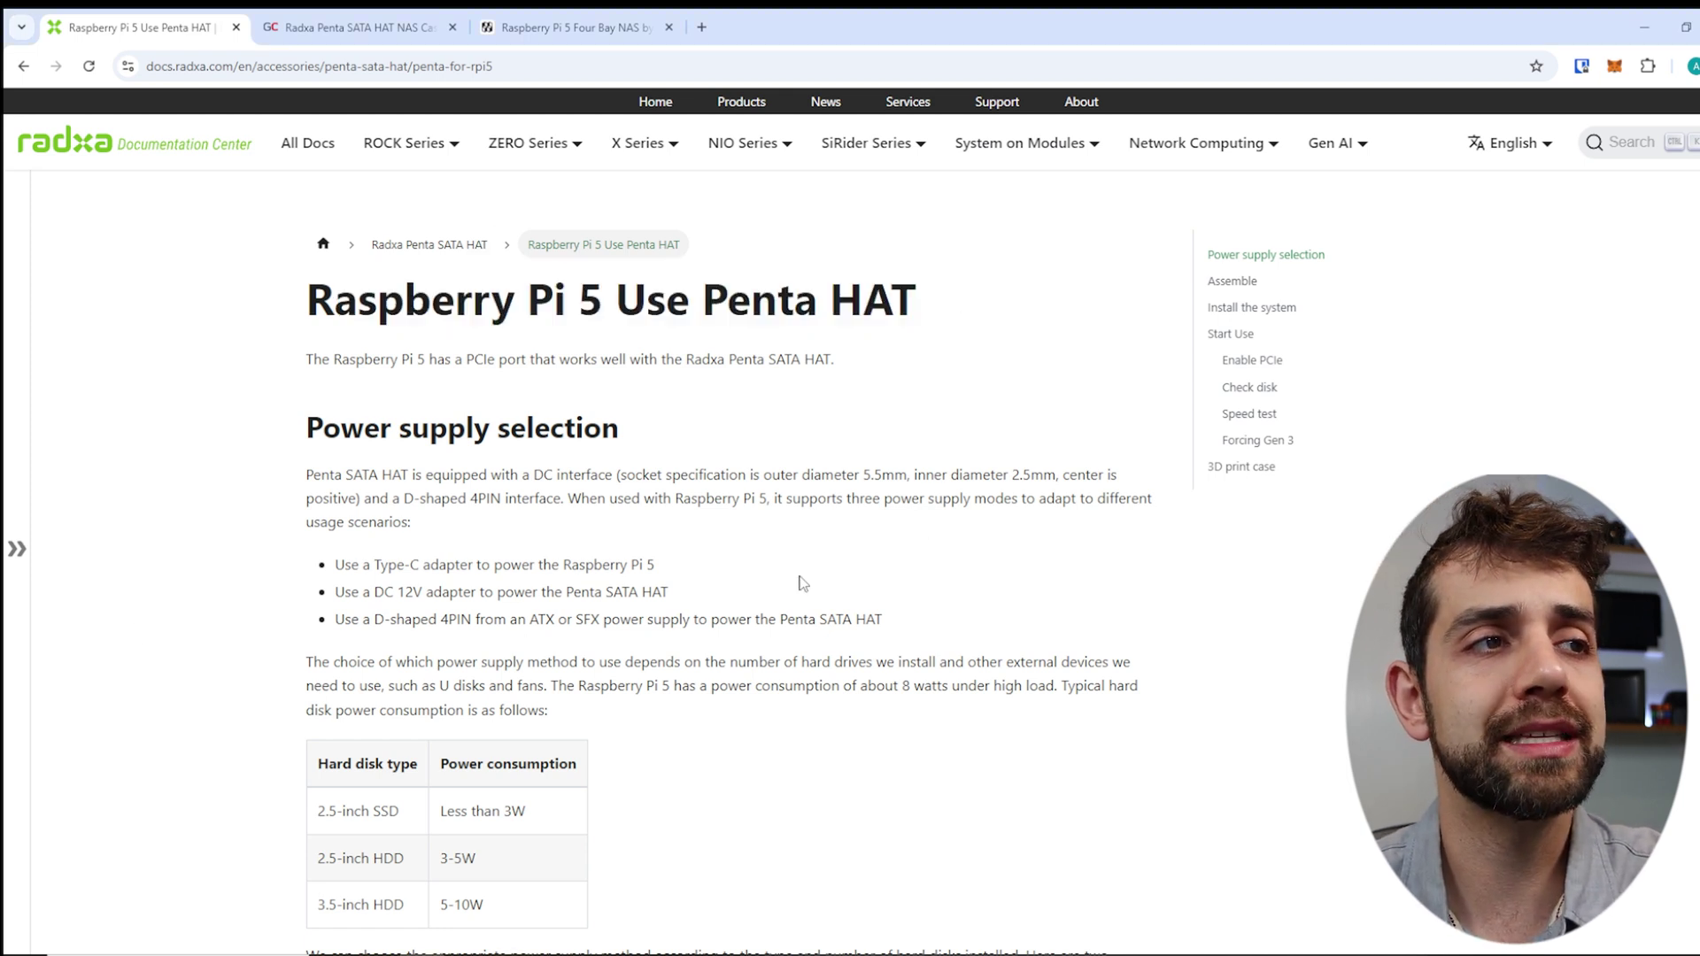
{"action": "left_click_drag", "start_coordinate": [691, 298], "coordinate": [891, 282]}
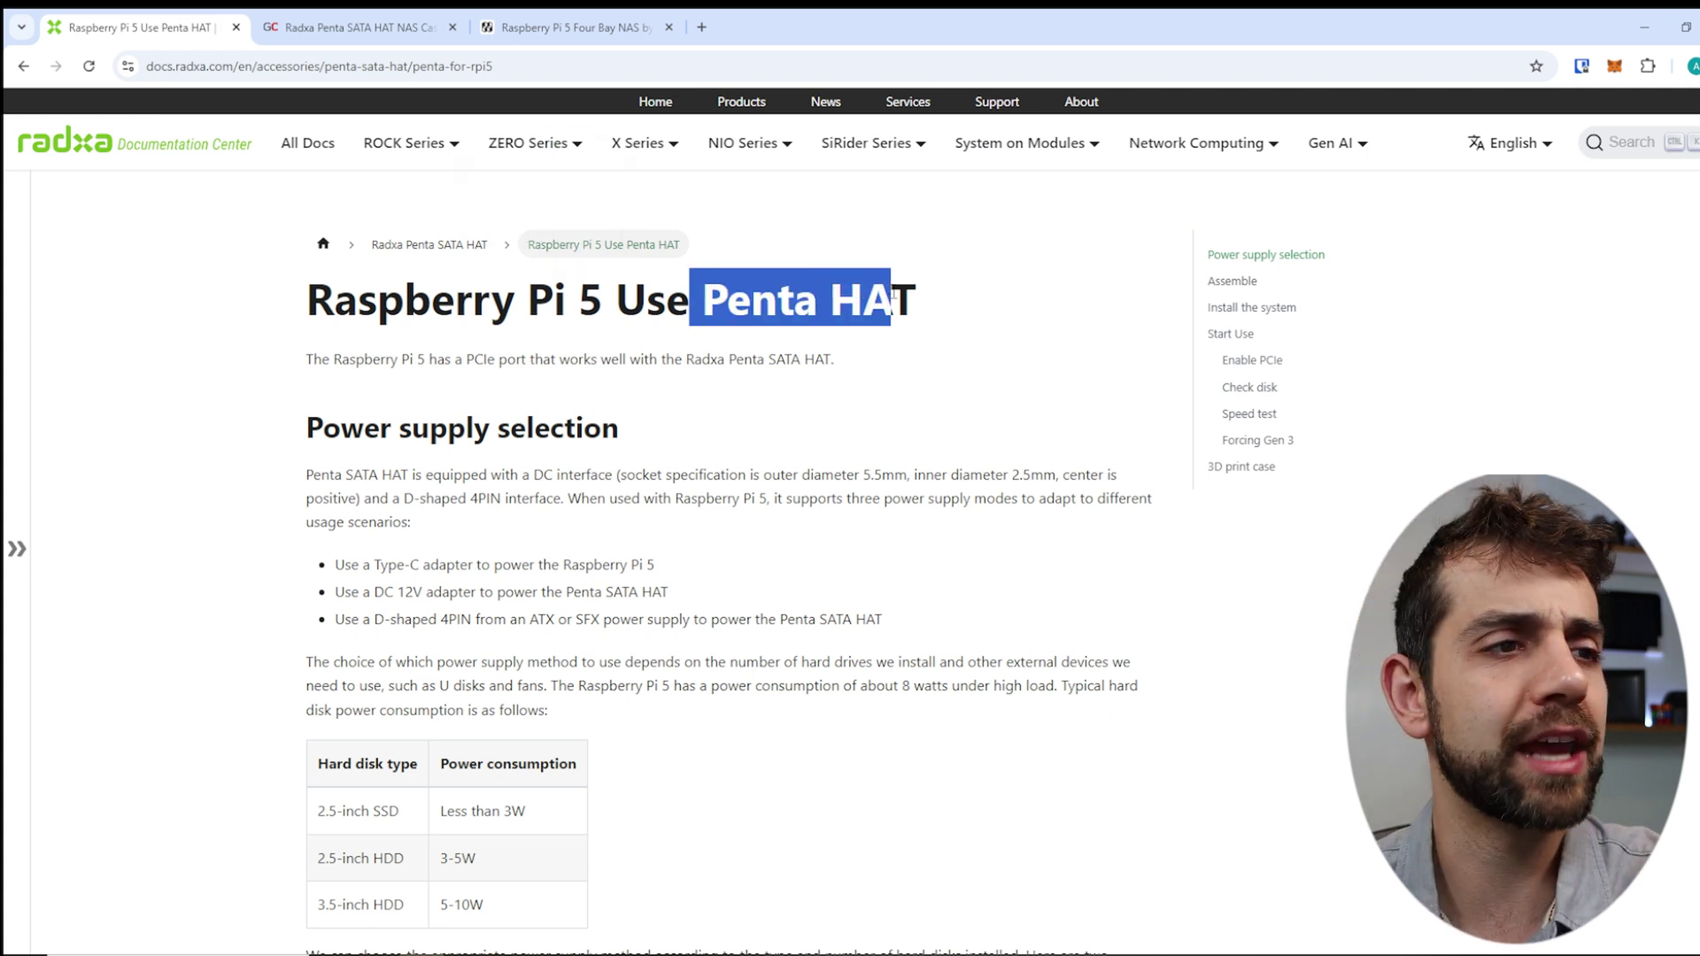
Step: Mark the hard disk power table, including the 5-10W figure for 3.5-inch HDDs, then scroll to Assemble
{"action": "scroll", "coordinate": [626, 422], "scroll_direction": "down", "scroll_amount": 6}
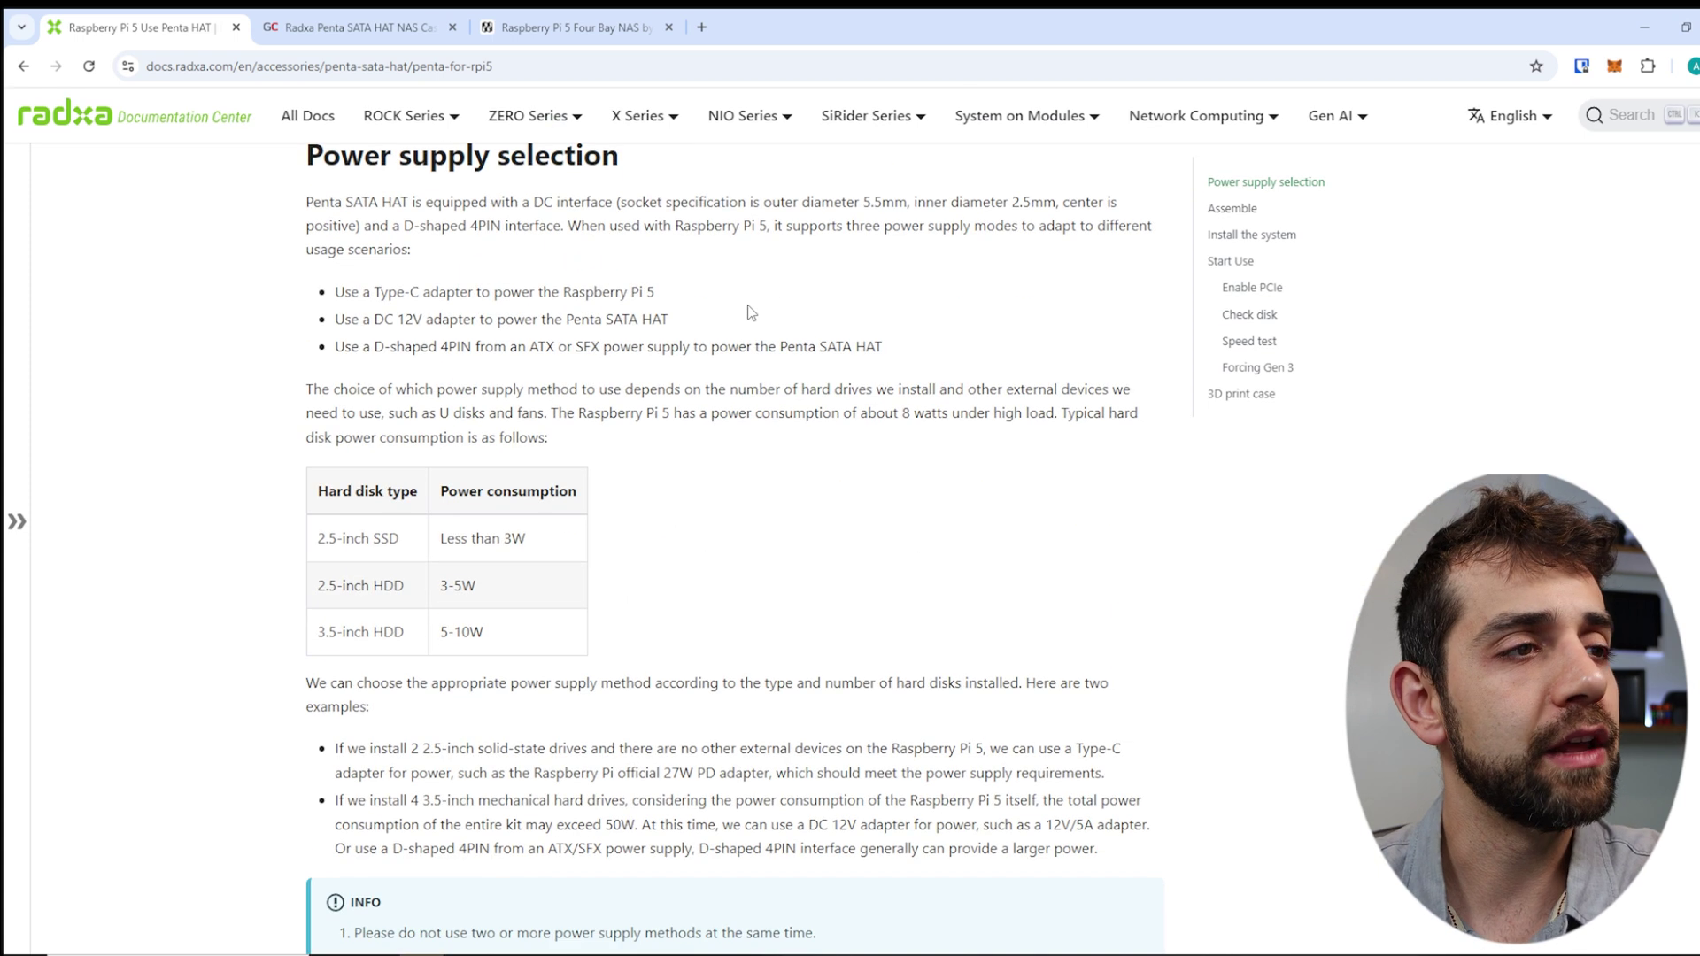
{"action": "scroll", "coordinate": [626, 421], "scroll_direction": "up", "scroll_amount": 1}
{"action": "left_click_drag", "start_coordinate": [321, 354], "coordinate": [593, 398]}
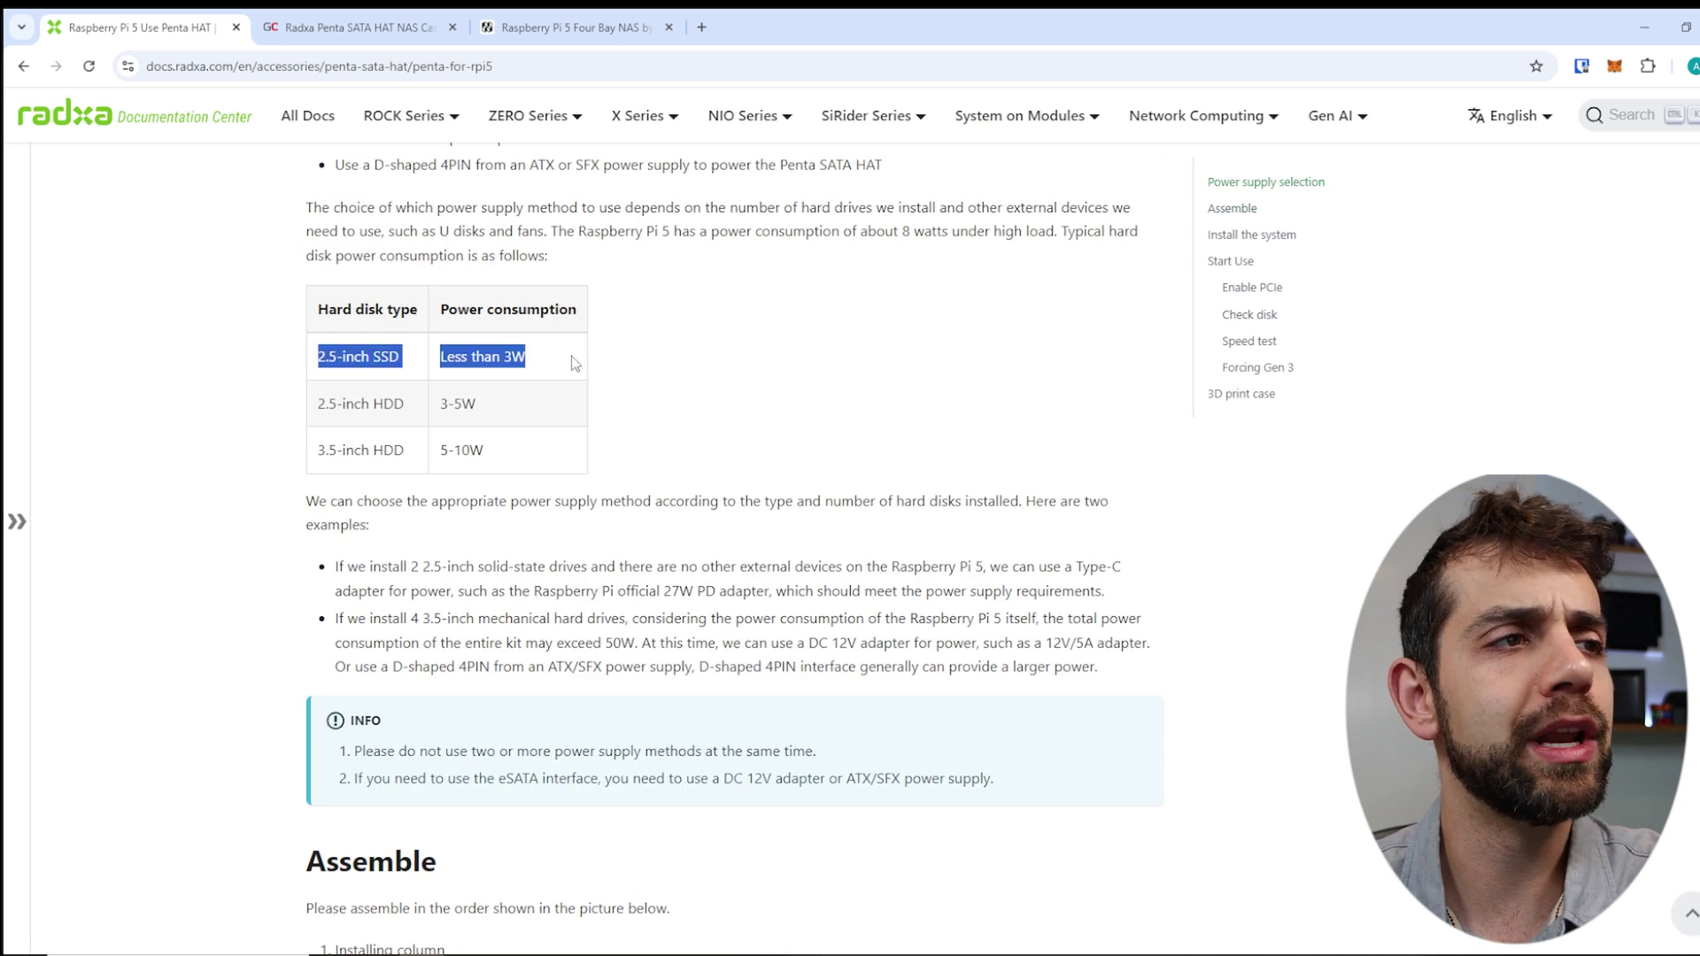
{"action": "left_click_drag", "start_coordinate": [318, 452], "coordinate": [402, 451]}
{"action": "left_click", "coordinate": [556, 461]}
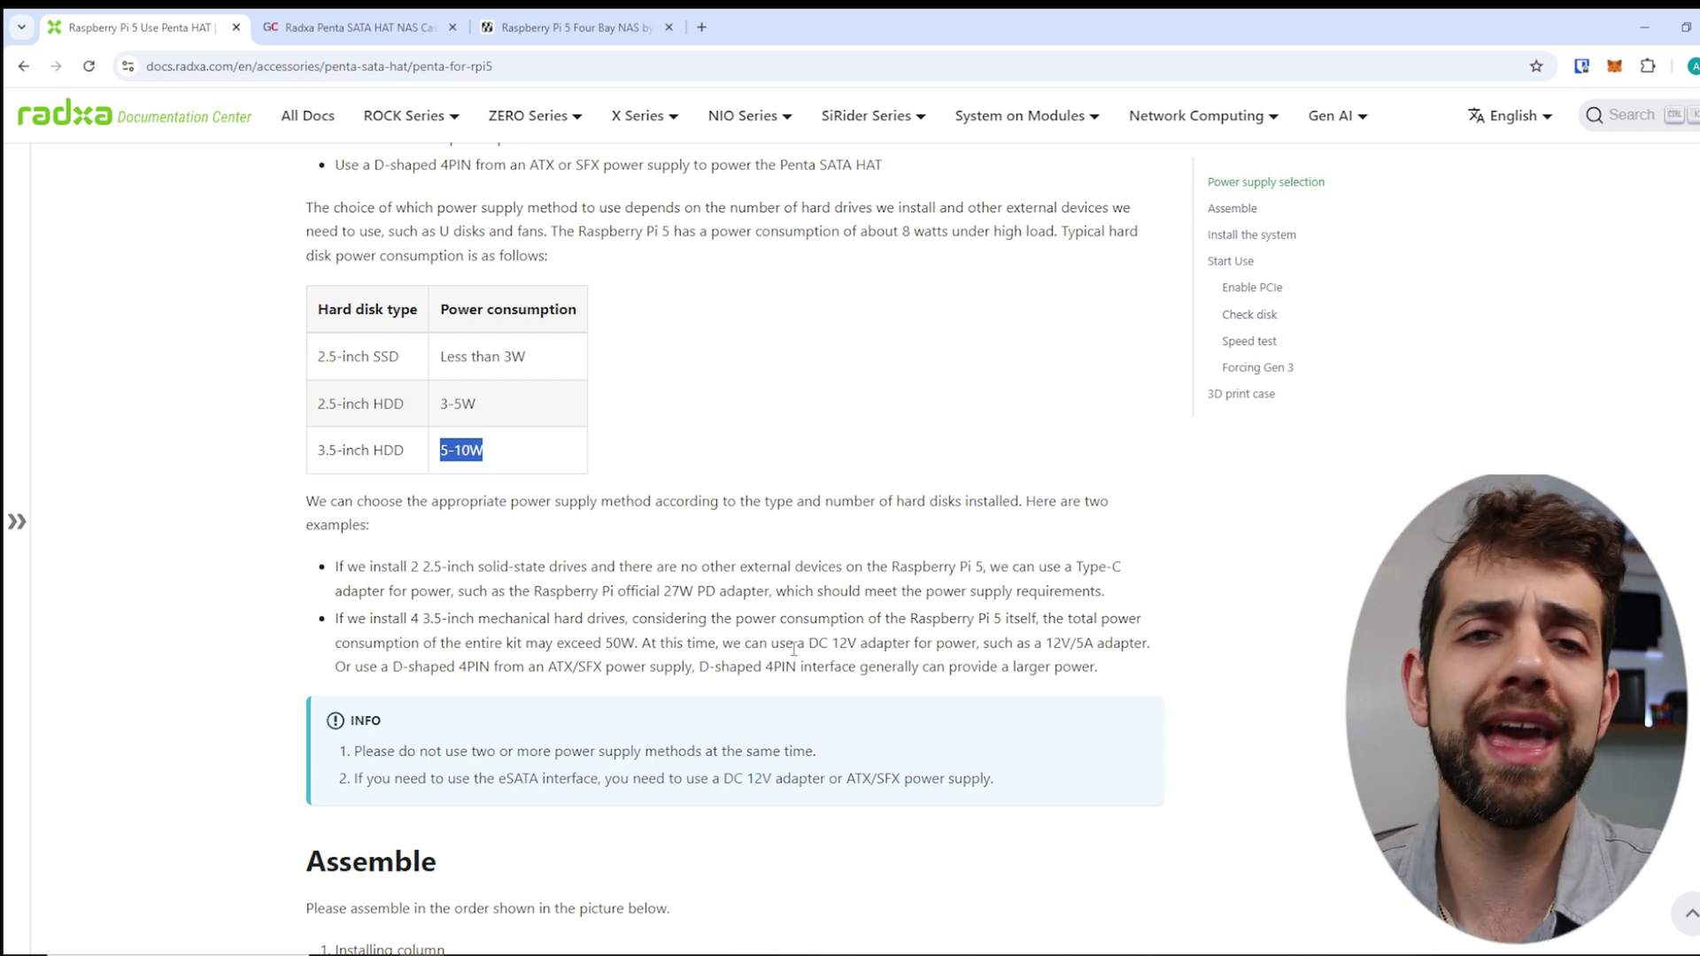
{"action": "scroll", "coordinate": [794, 649], "scroll_direction": "down", "scroll_amount": 15}
Step: Scroll through the Assemble, Install, Forcing Gen 3 and speed-test sections to the case table
{"action": "scroll", "coordinate": [664, 709], "scroll_direction": "down", "scroll_amount": 10}
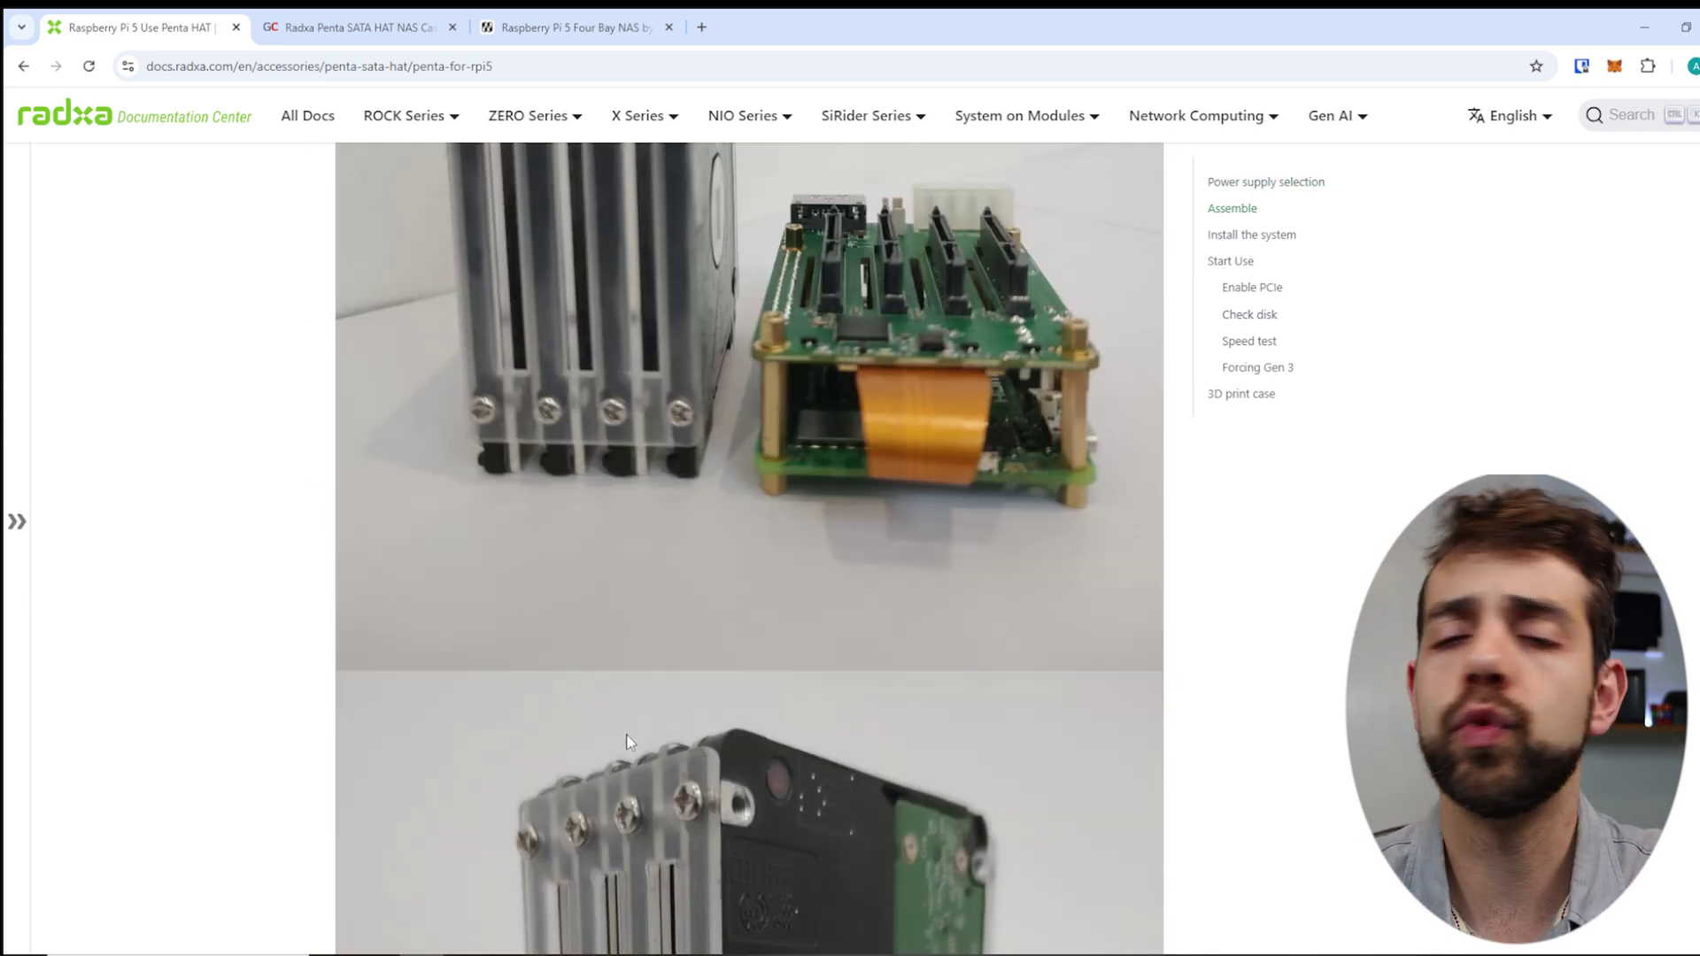
{"action": "scroll", "coordinate": [627, 742], "scroll_direction": "down", "scroll_amount": 5}
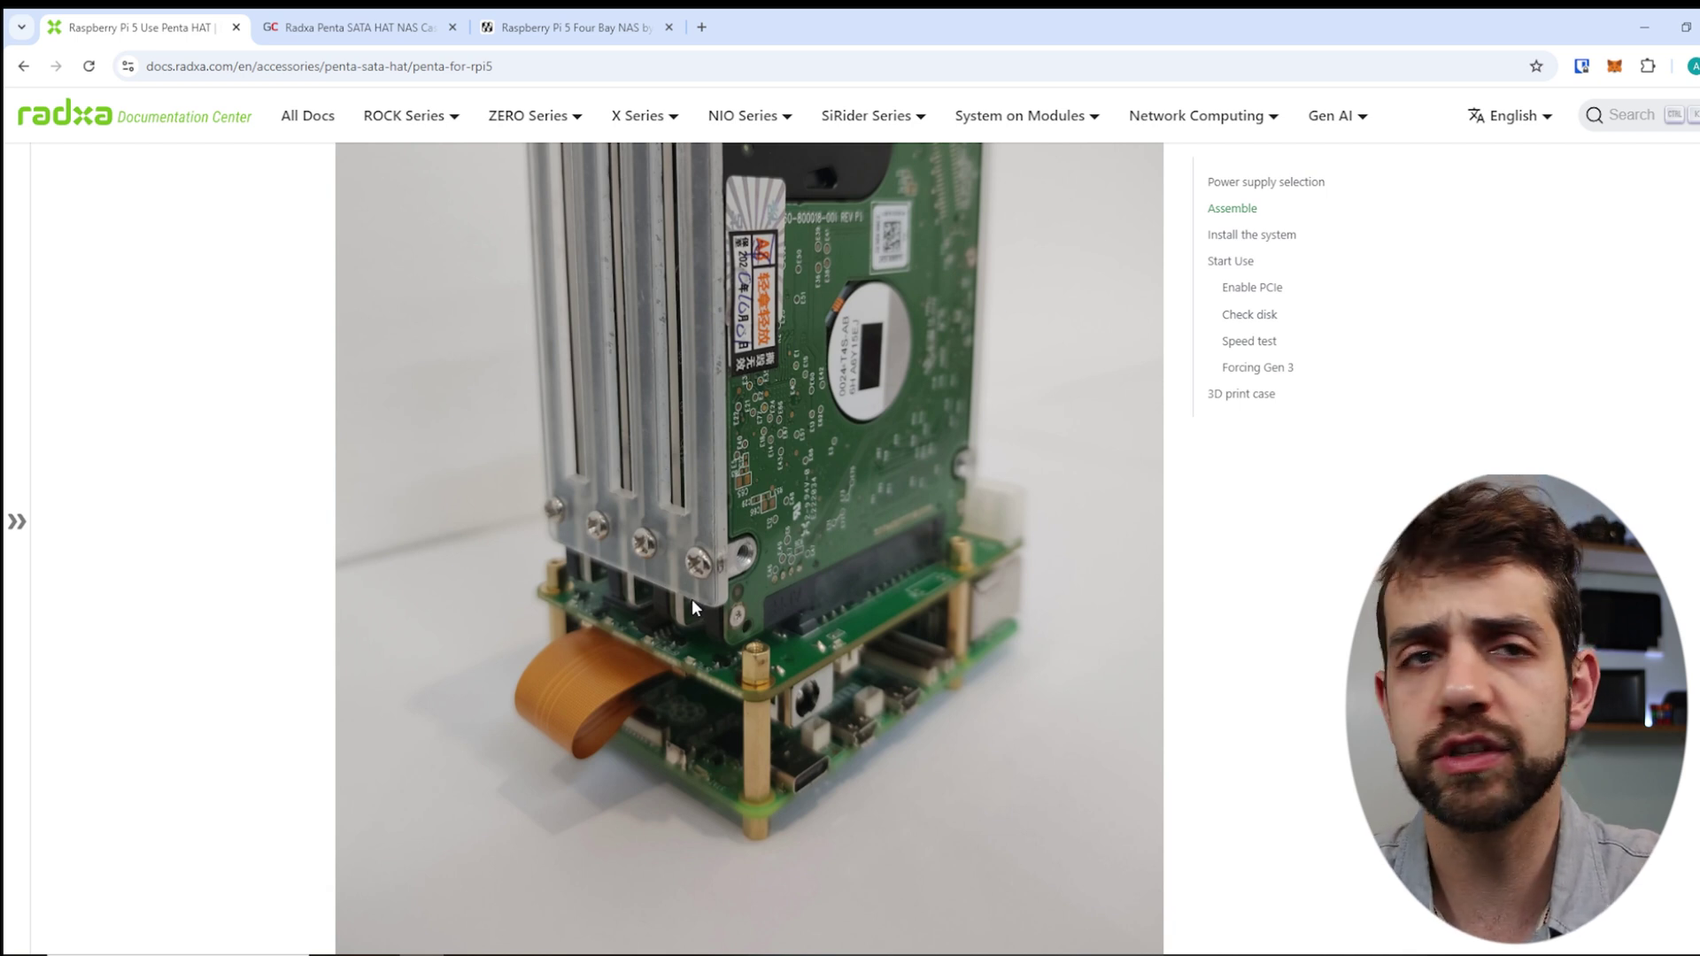
{"action": "scroll", "coordinate": [751, 576], "scroll_direction": "down", "scroll_amount": 15}
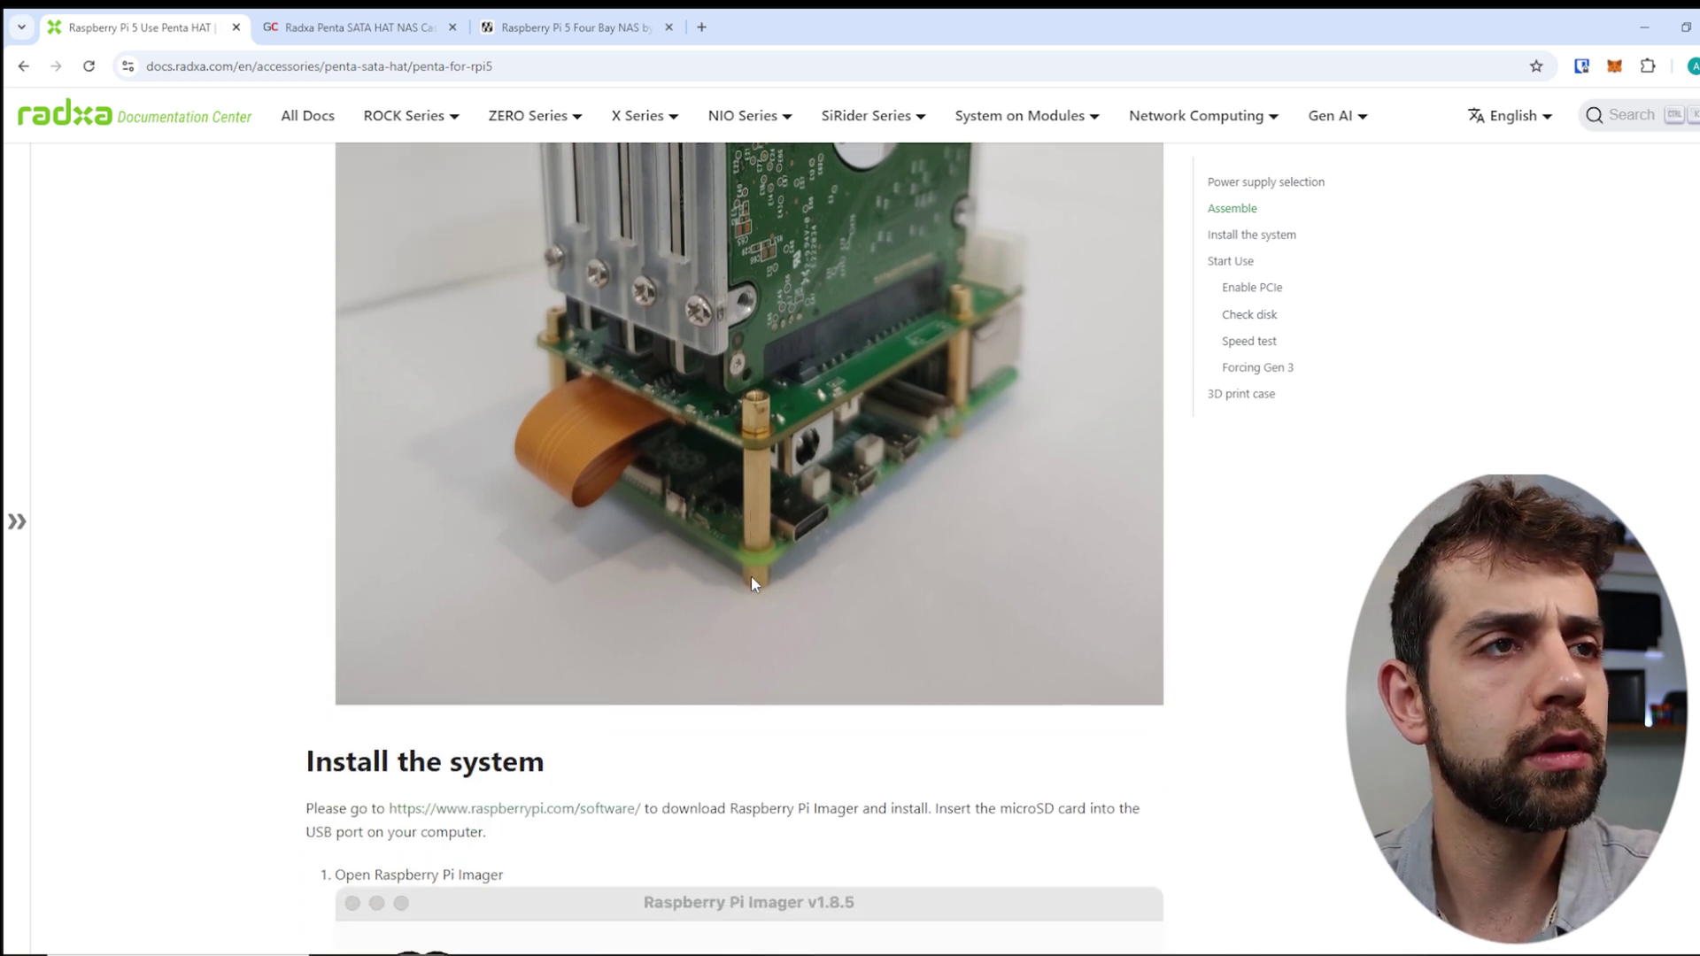
{"action": "scroll", "coordinate": [718, 656], "scroll_direction": "down", "scroll_amount": 20}
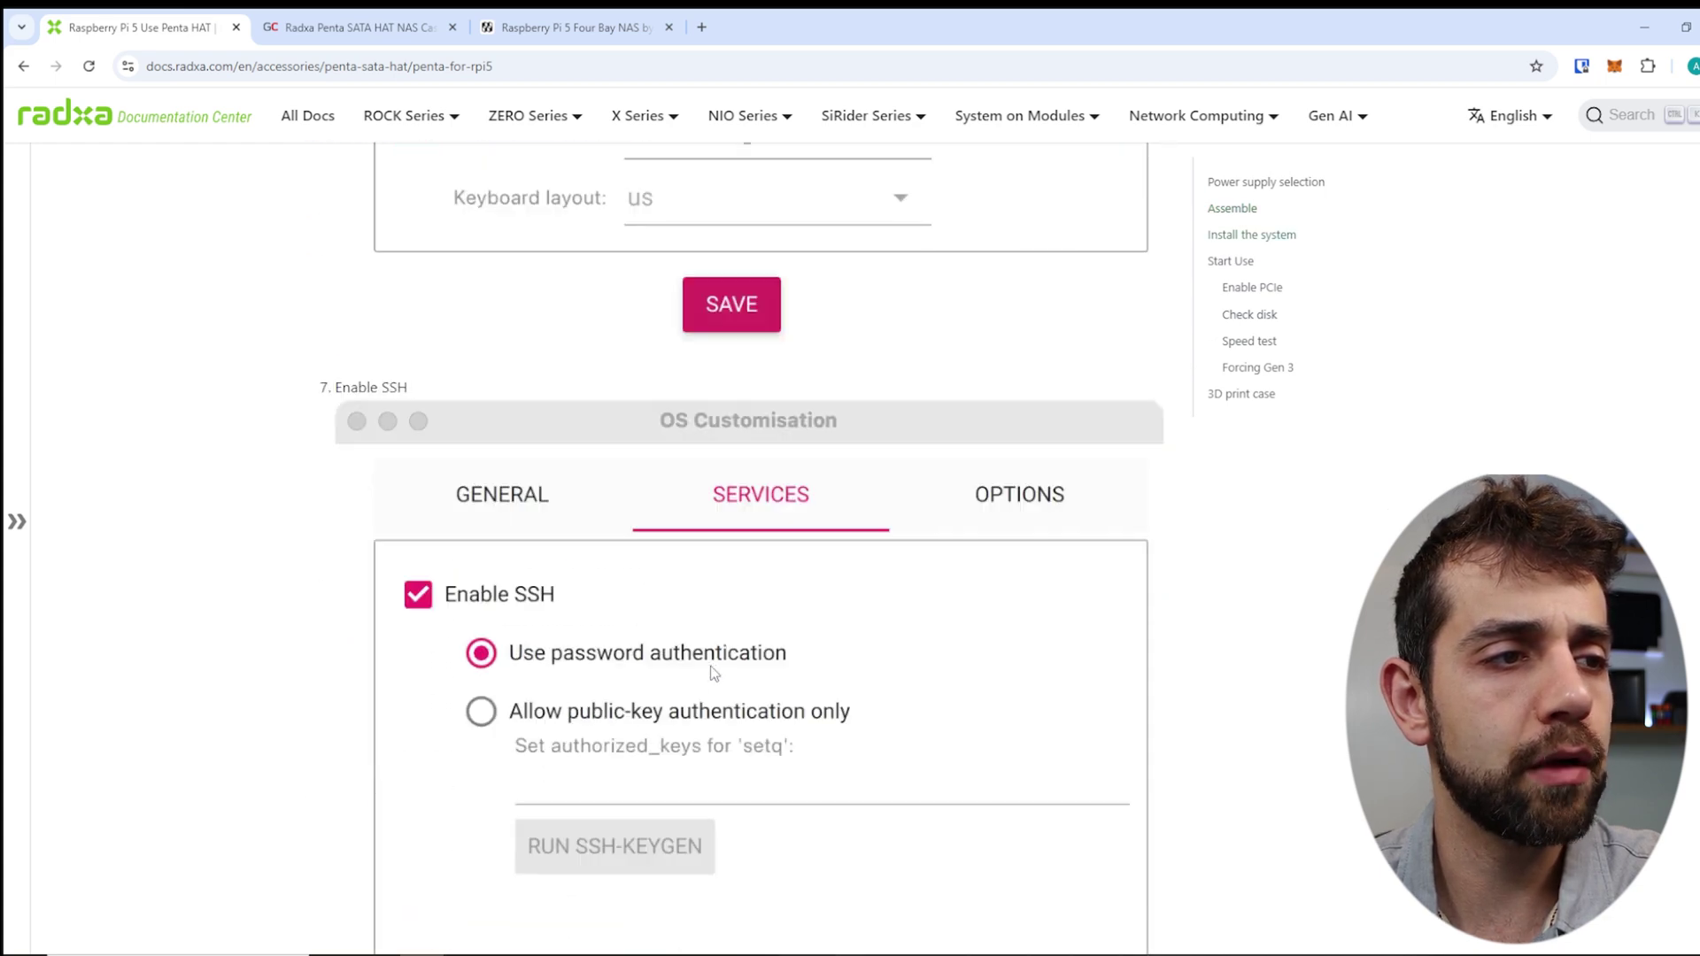
{"action": "scroll", "coordinate": [706, 704], "scroll_direction": "down", "scroll_amount": 20}
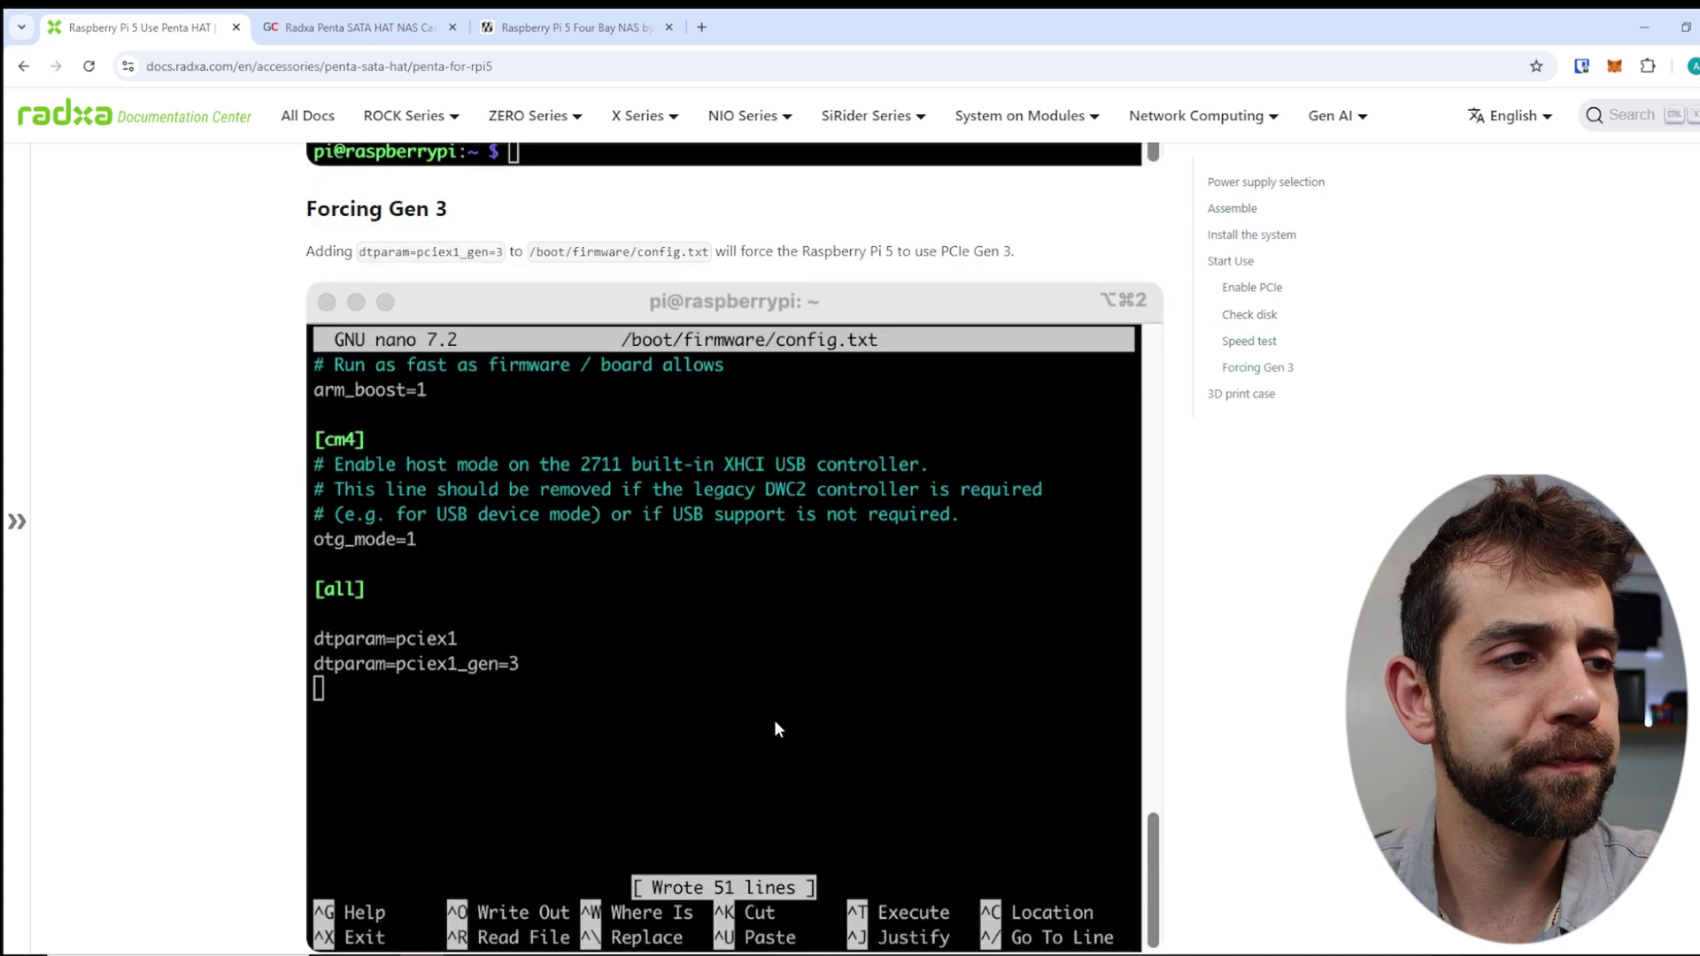
{"action": "scroll", "coordinate": [779, 736], "scroll_direction": "up", "scroll_amount": 8}
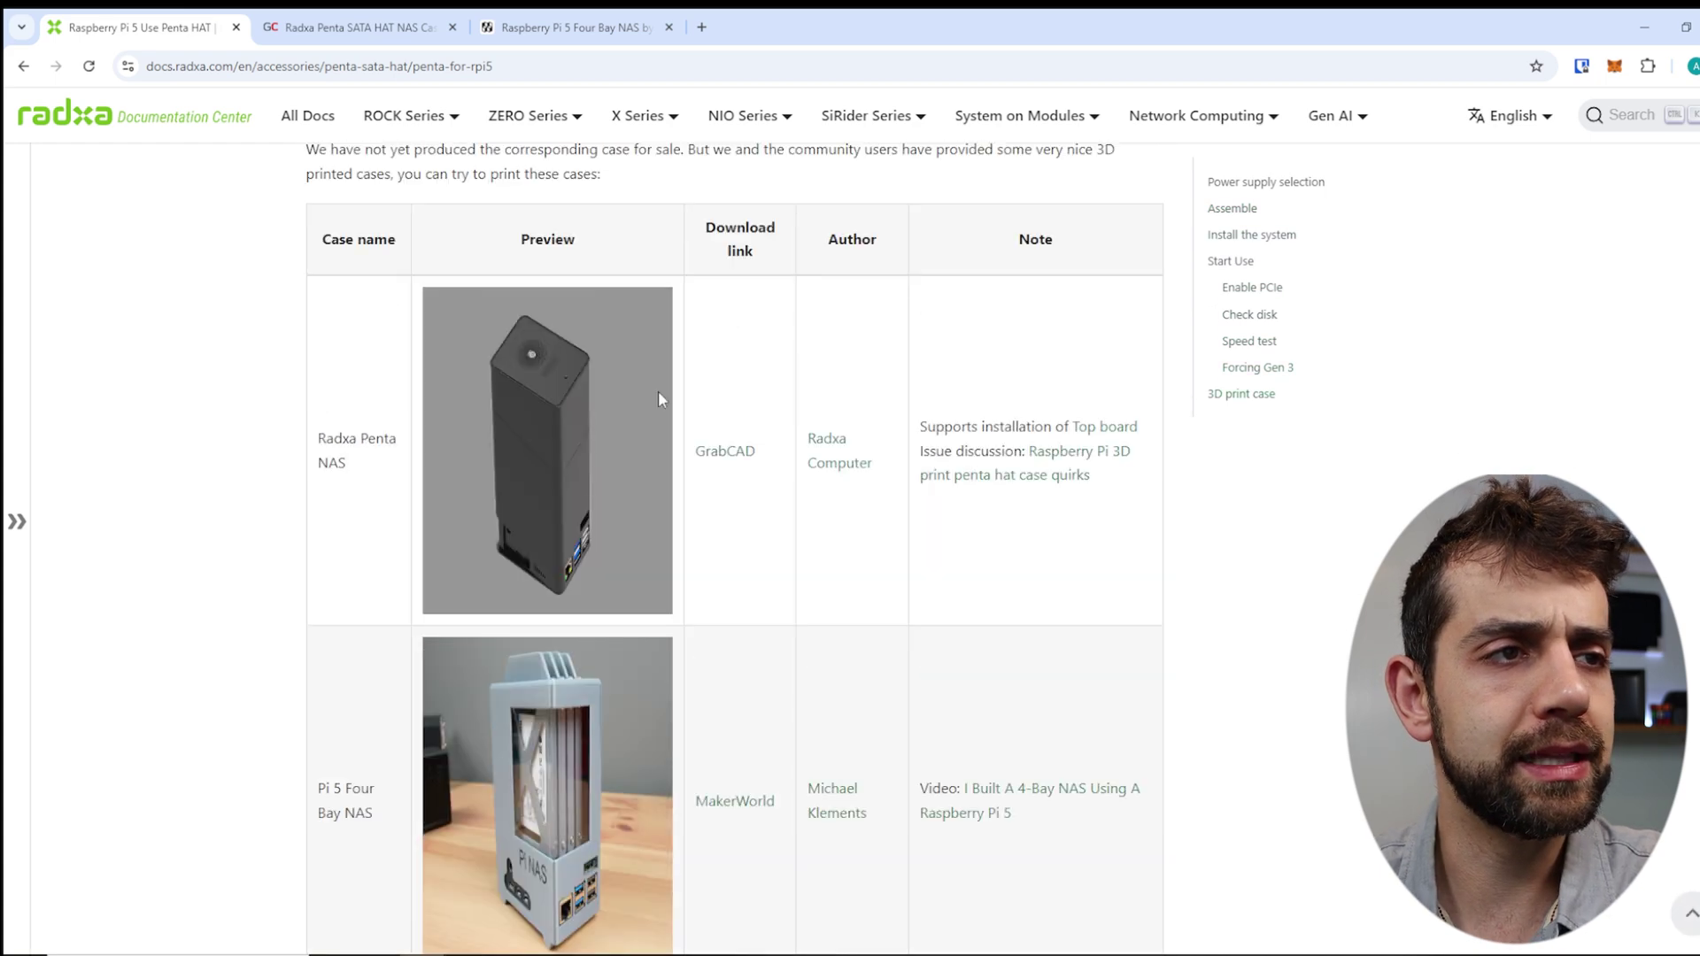
{"action": "scroll", "coordinate": [900, 627], "scroll_direction": "up", "scroll_amount": 12}
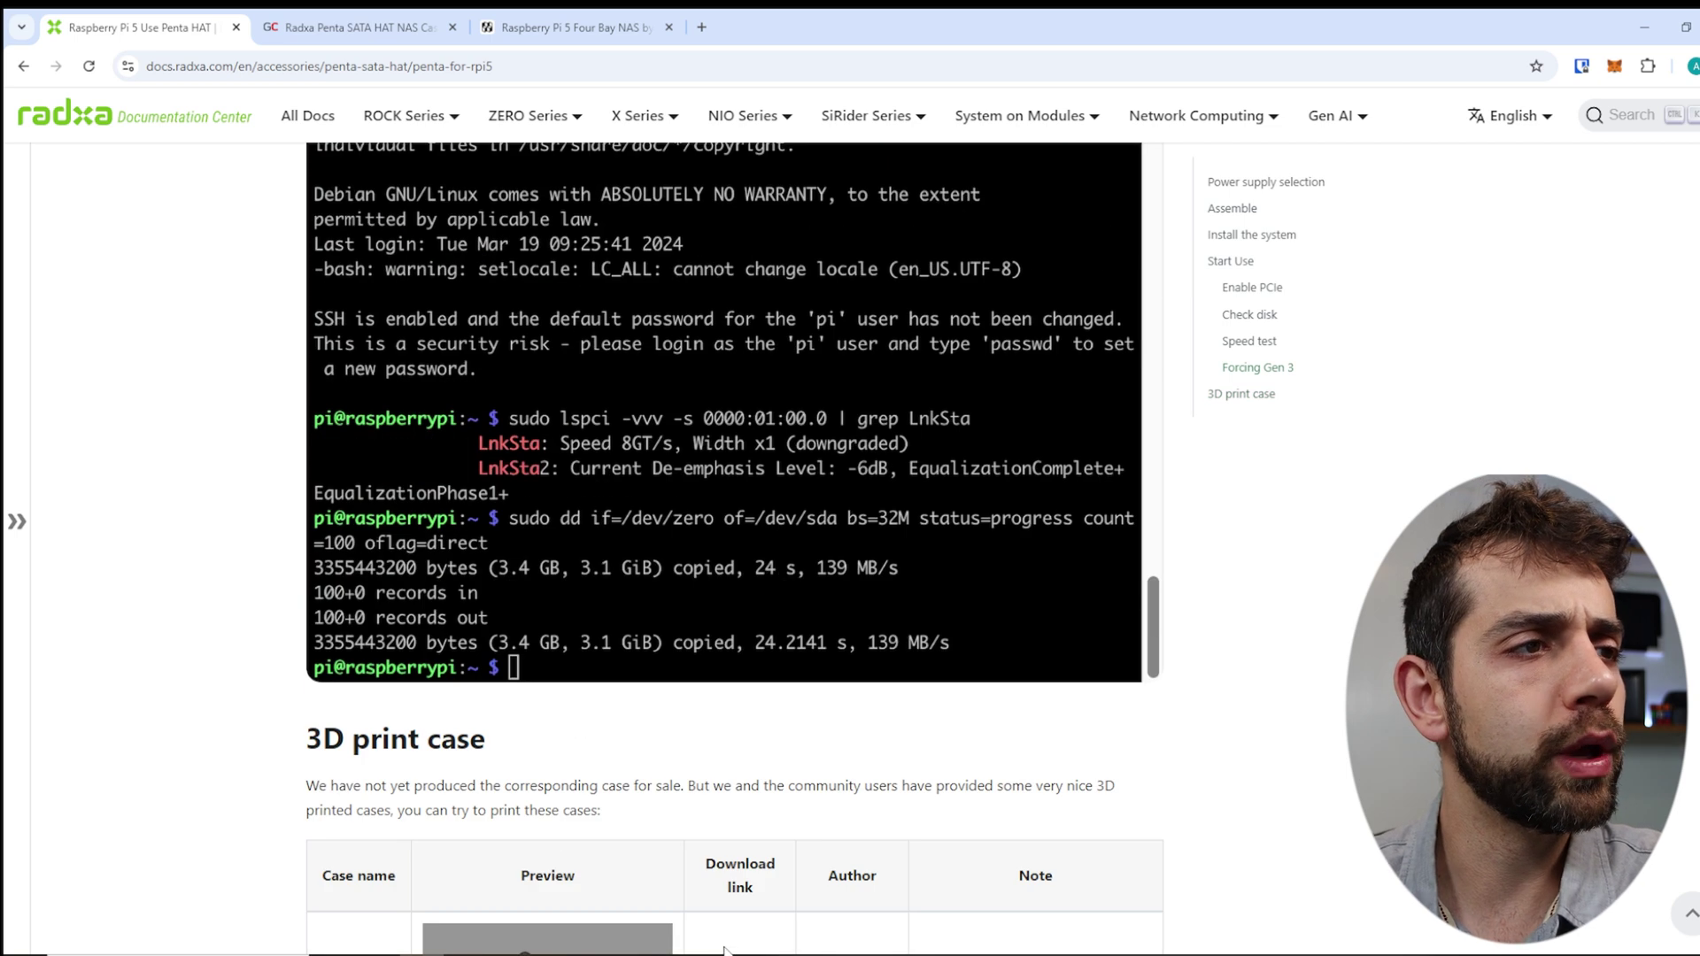
{"action": "scroll", "coordinate": [689, 615], "scroll_direction": "up", "scroll_amount": 3}
{"action": "scroll", "coordinate": [689, 625], "scroll_direction": "down", "scroll_amount": 10}
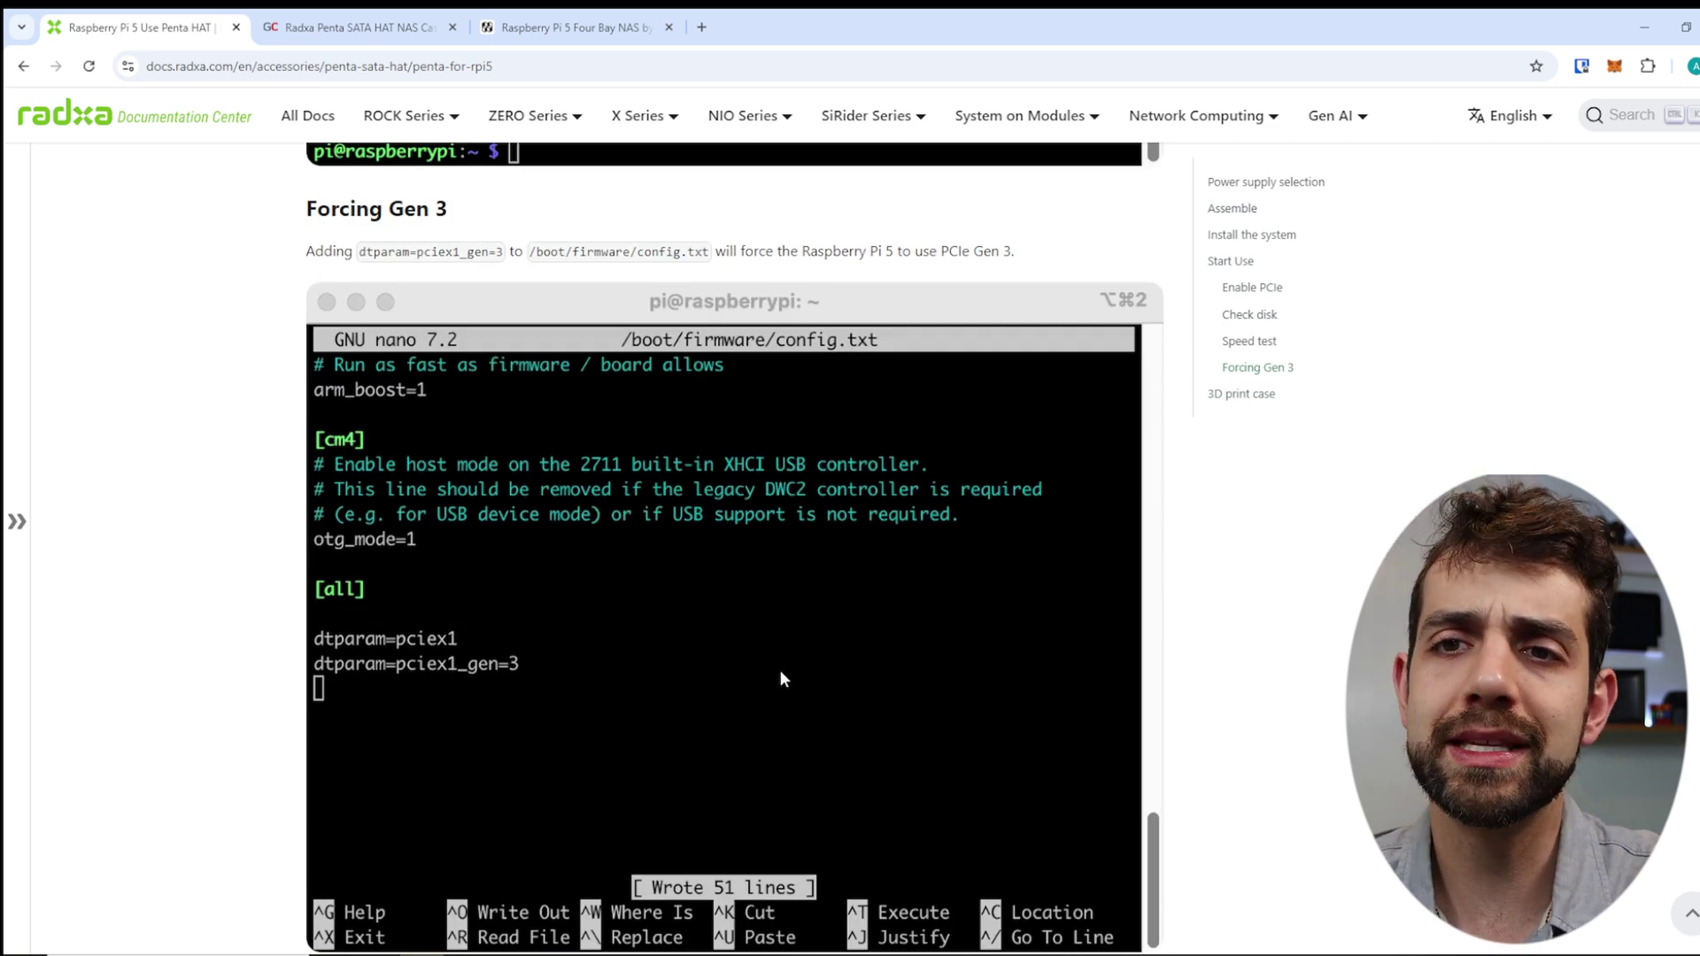
{"action": "scroll", "coordinate": [775, 665], "scroll_direction": "down", "scroll_amount": 10}
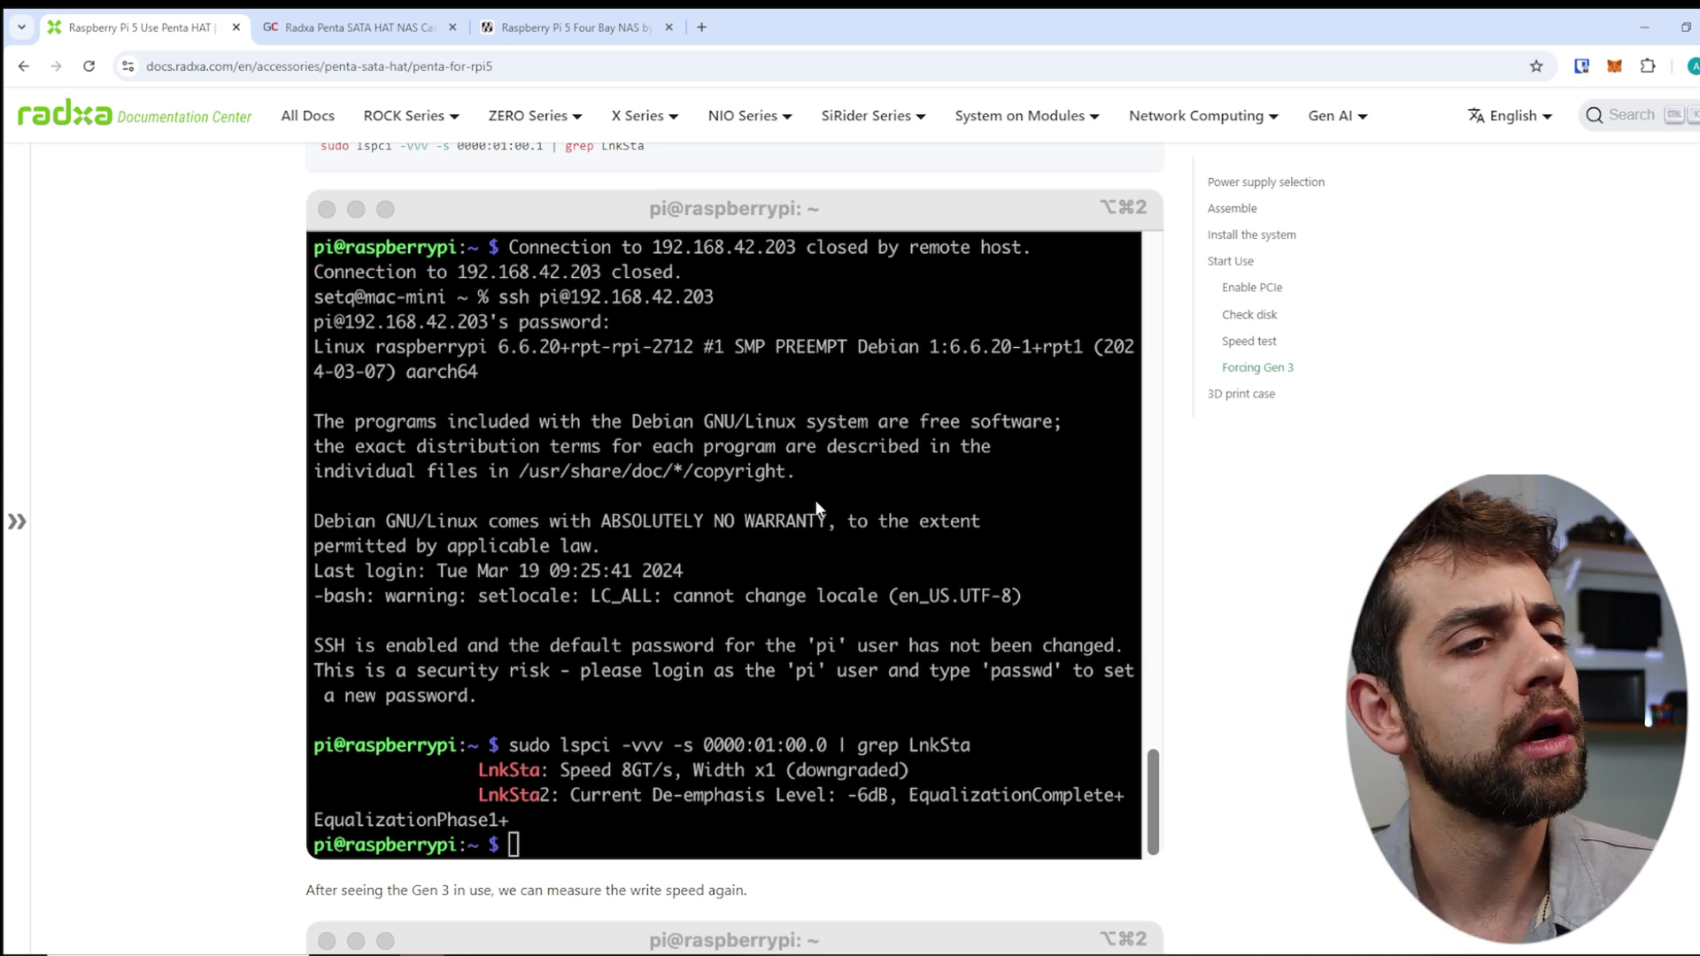
{"action": "scroll", "coordinate": [634, 713], "scroll_direction": "down", "scroll_amount": 5}
{"action": "scroll", "coordinate": [634, 713], "scroll_direction": "down", "scroll_amount": 5}
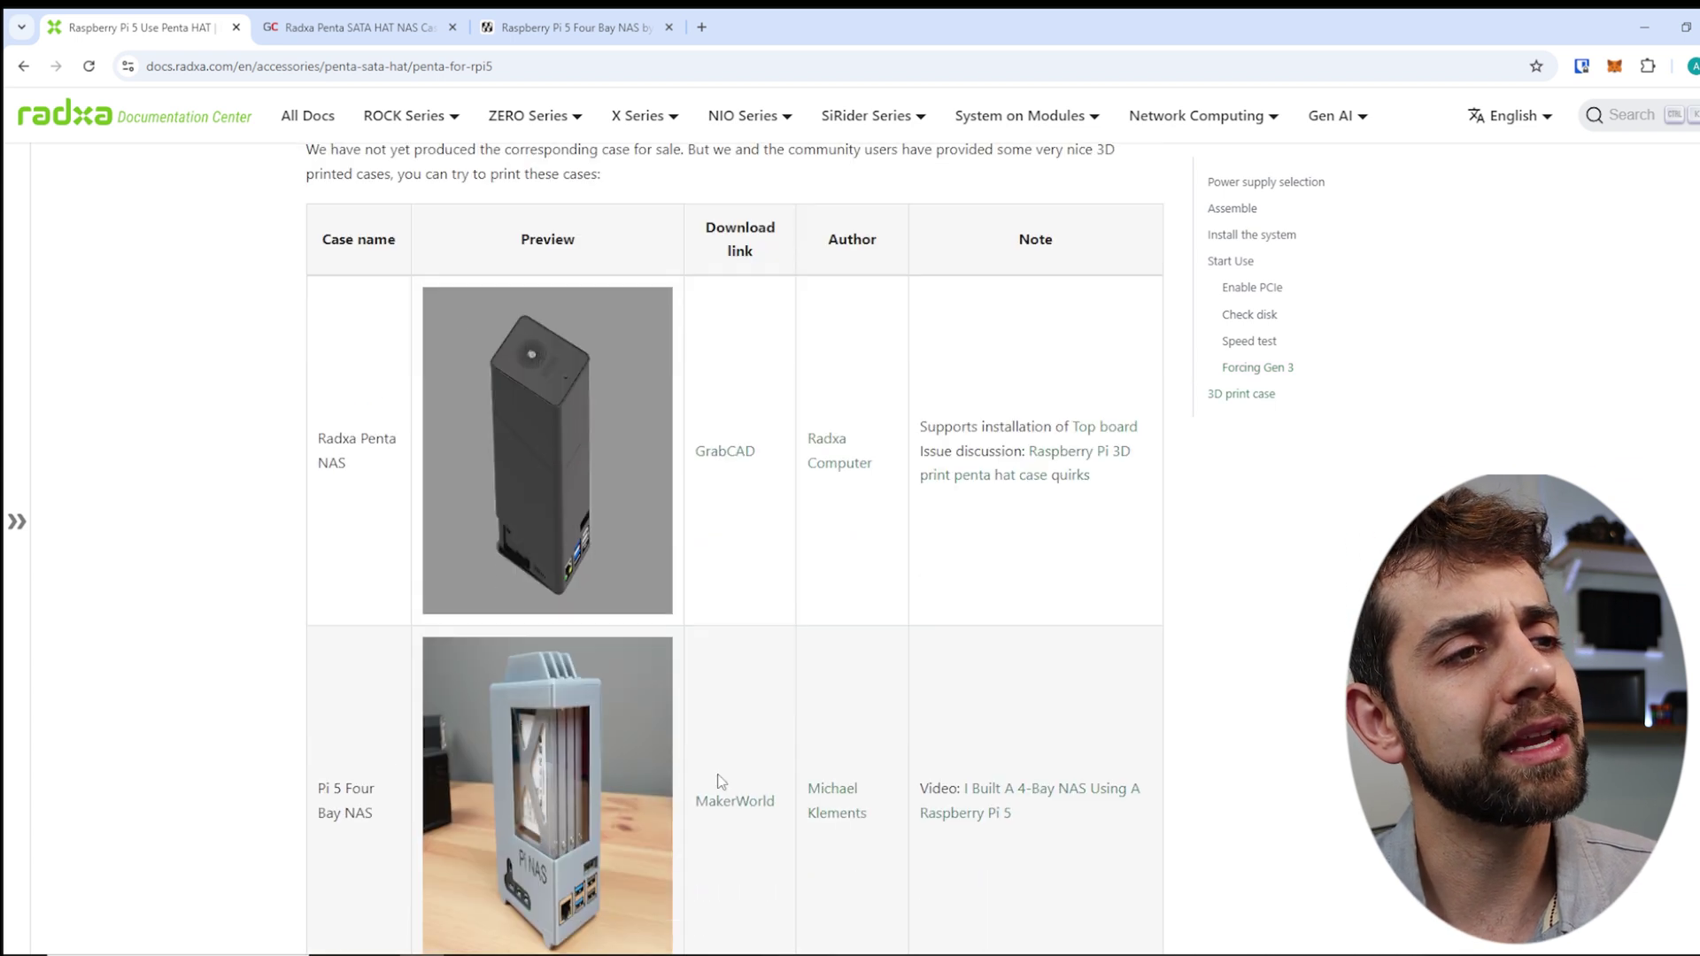
{"action": "scroll", "coordinate": [721, 781], "scroll_direction": "down", "scroll_amount": 1}
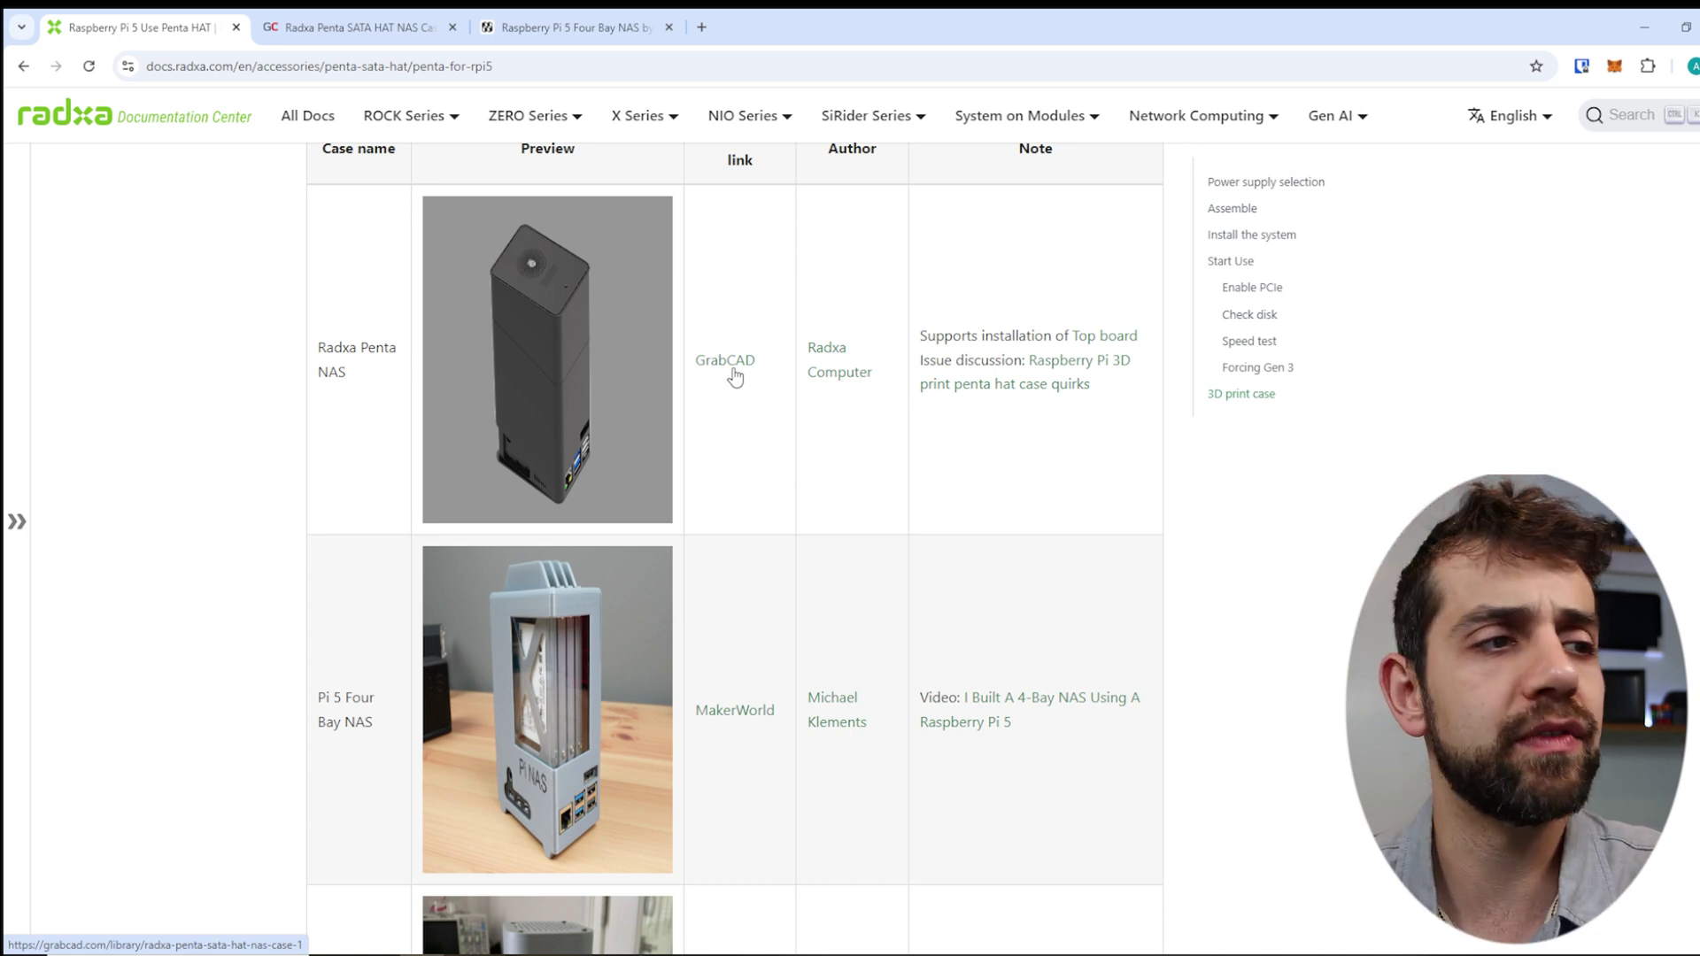
Step: On the GrabCAD Penta SATA HAT case page, flip through other case renders in the gallery
{"action": "key", "text": "ctrl+Tab"}
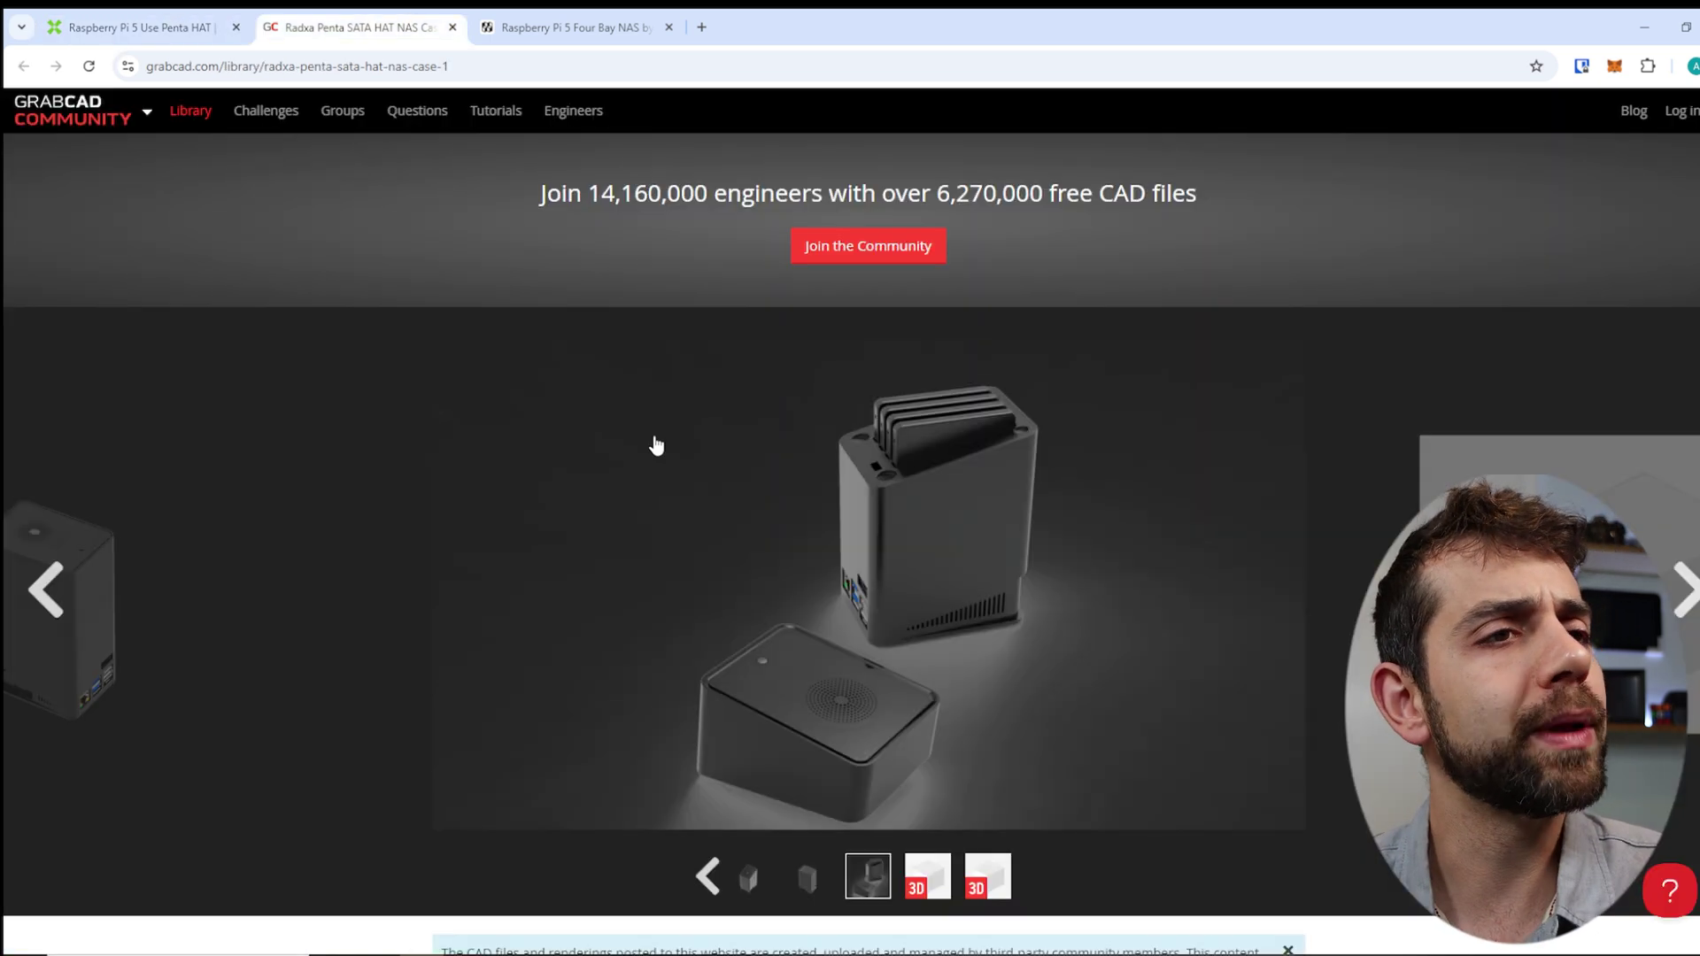
{"action": "scroll", "coordinate": [701, 445], "scroll_direction": "down", "scroll_amount": 3}
{"action": "scroll", "coordinate": [905, 396], "scroll_direction": "up", "scroll_amount": 3}
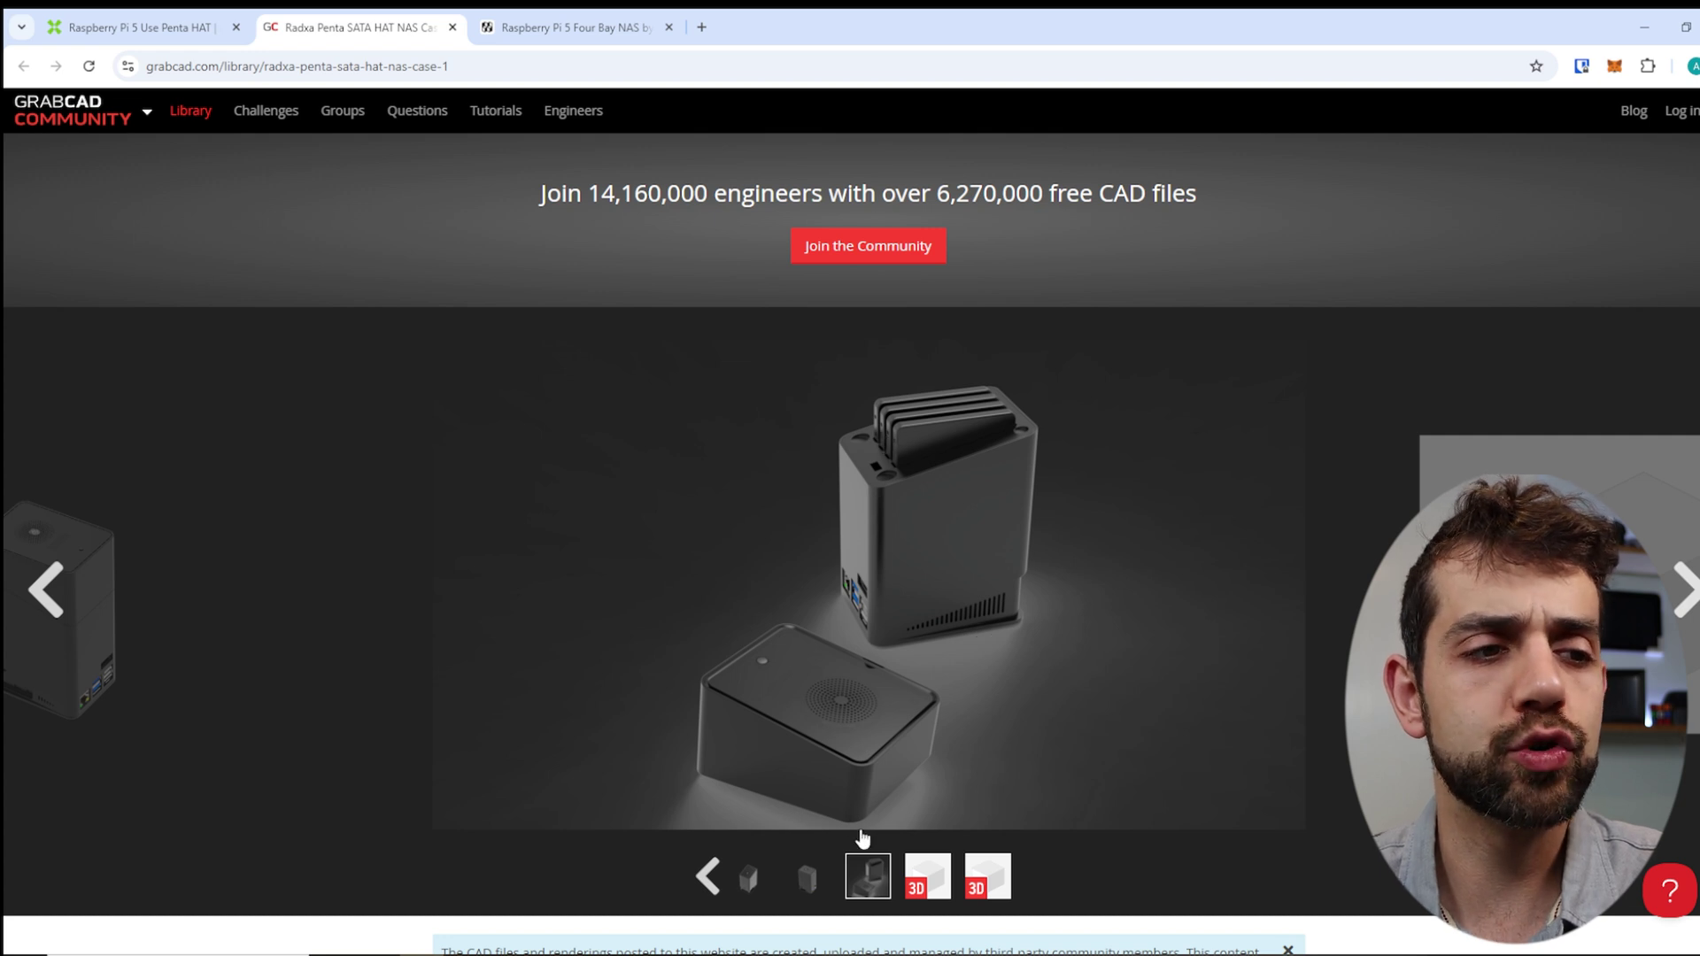
{"action": "left_click", "coordinate": [810, 894]}
{"action": "left_click", "coordinate": [767, 893]}
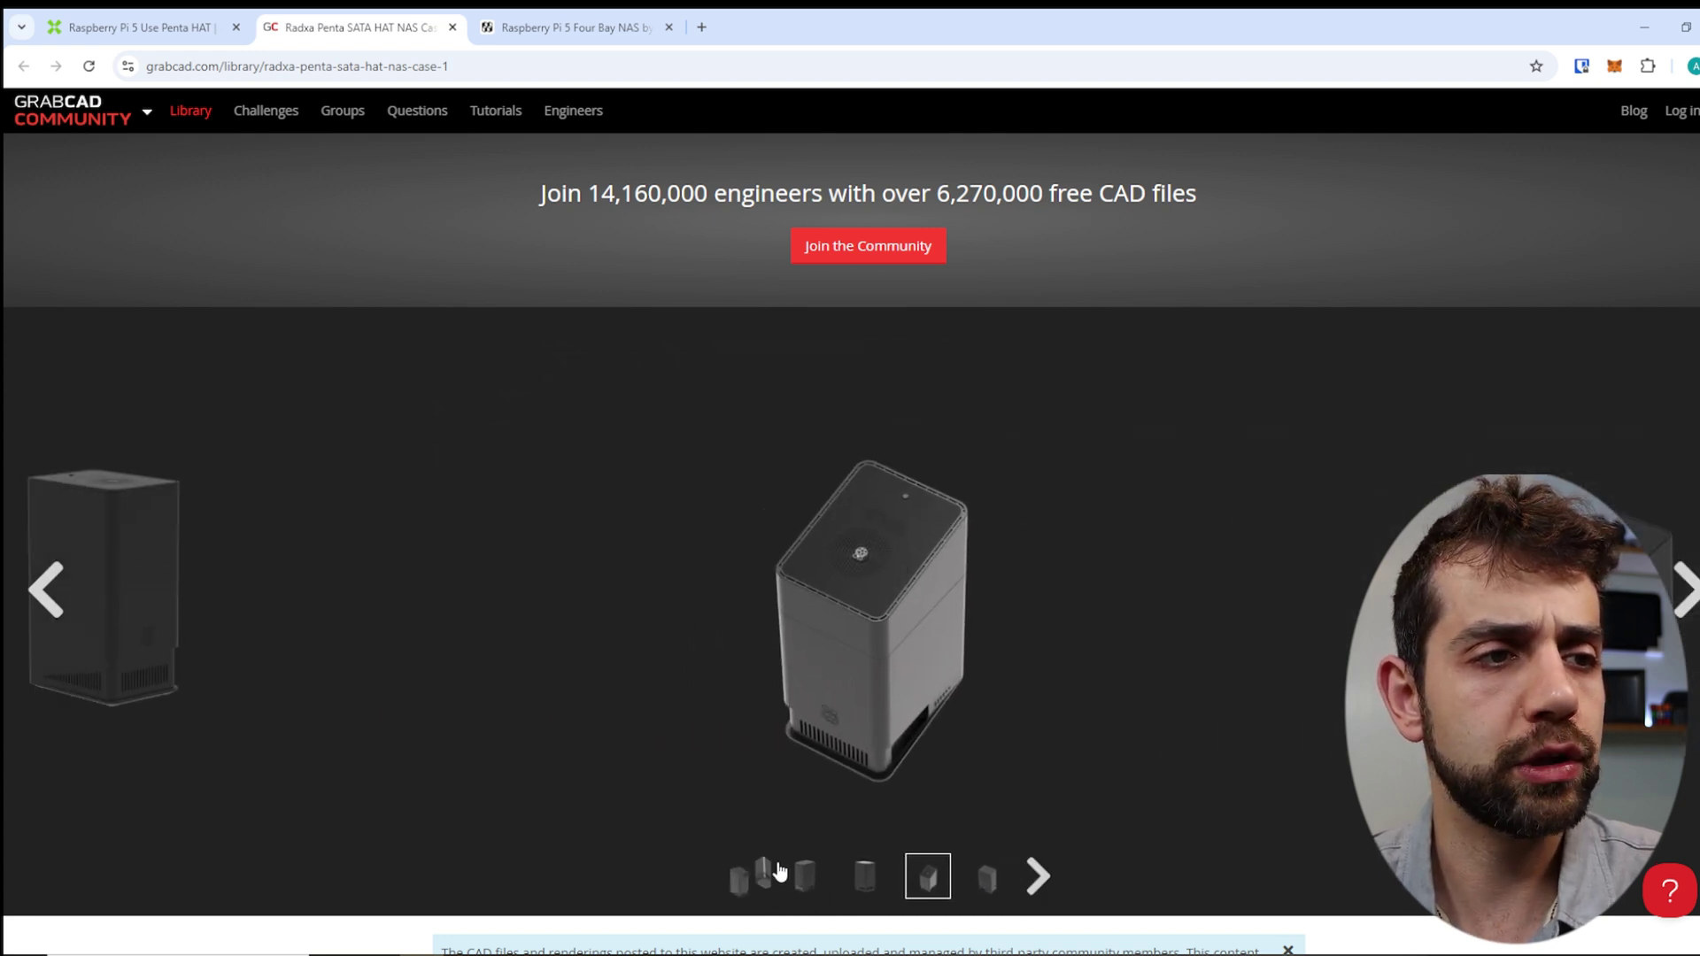
Step: Skim the comments, then show the two-part case render from the extra thumbnails
{"action": "scroll", "coordinate": [952, 636], "scroll_direction": "down", "scroll_amount": 20}
{"action": "scroll", "coordinate": [769, 580], "scroll_direction": "down", "scroll_amount": 1}
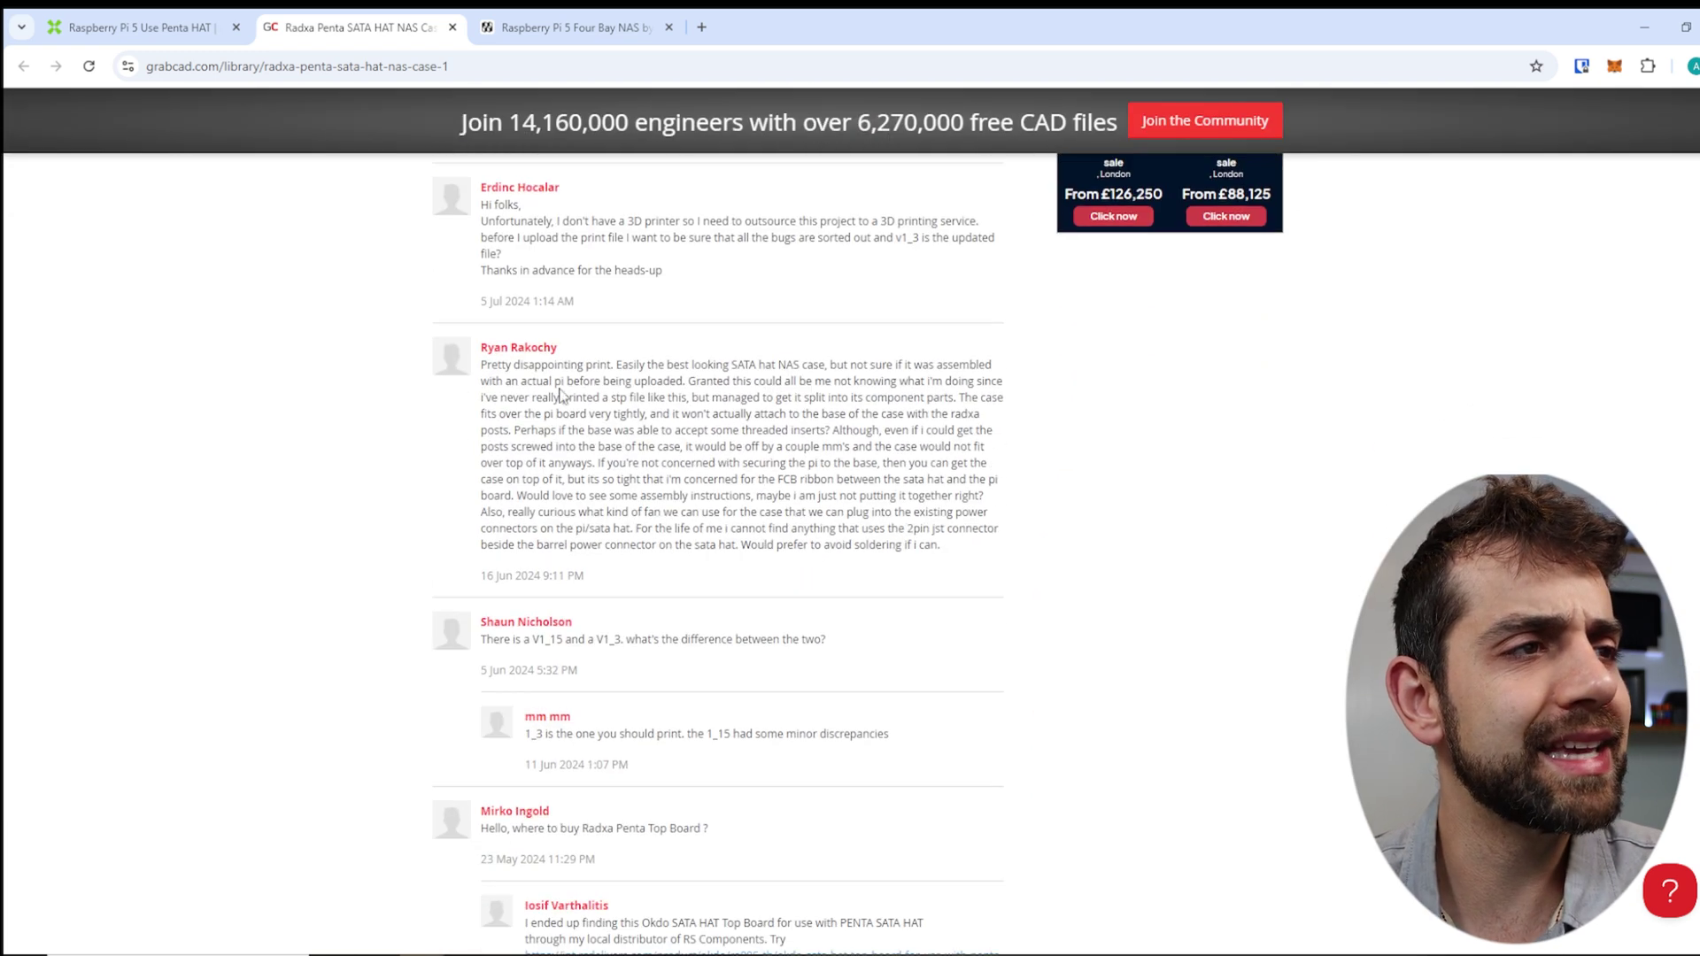
{"action": "left_click_drag", "start_coordinate": [534, 366], "coordinate": [647, 383]}
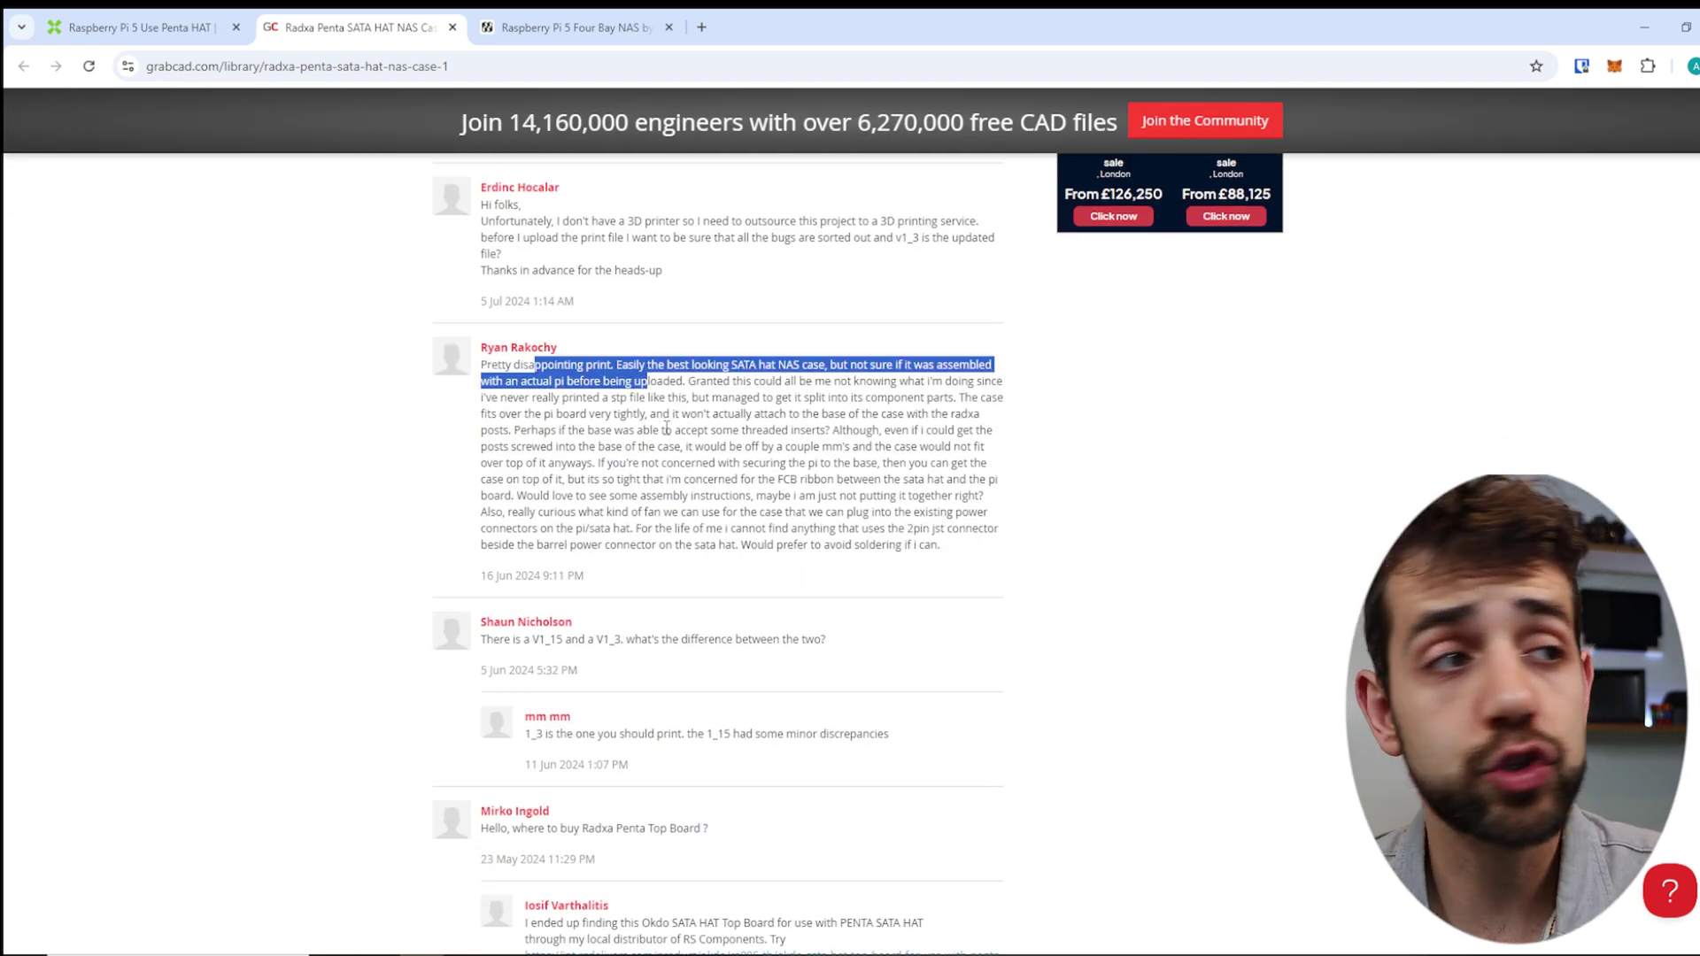
{"action": "scroll", "coordinate": [673, 508], "scroll_direction": "up", "scroll_amount": 20}
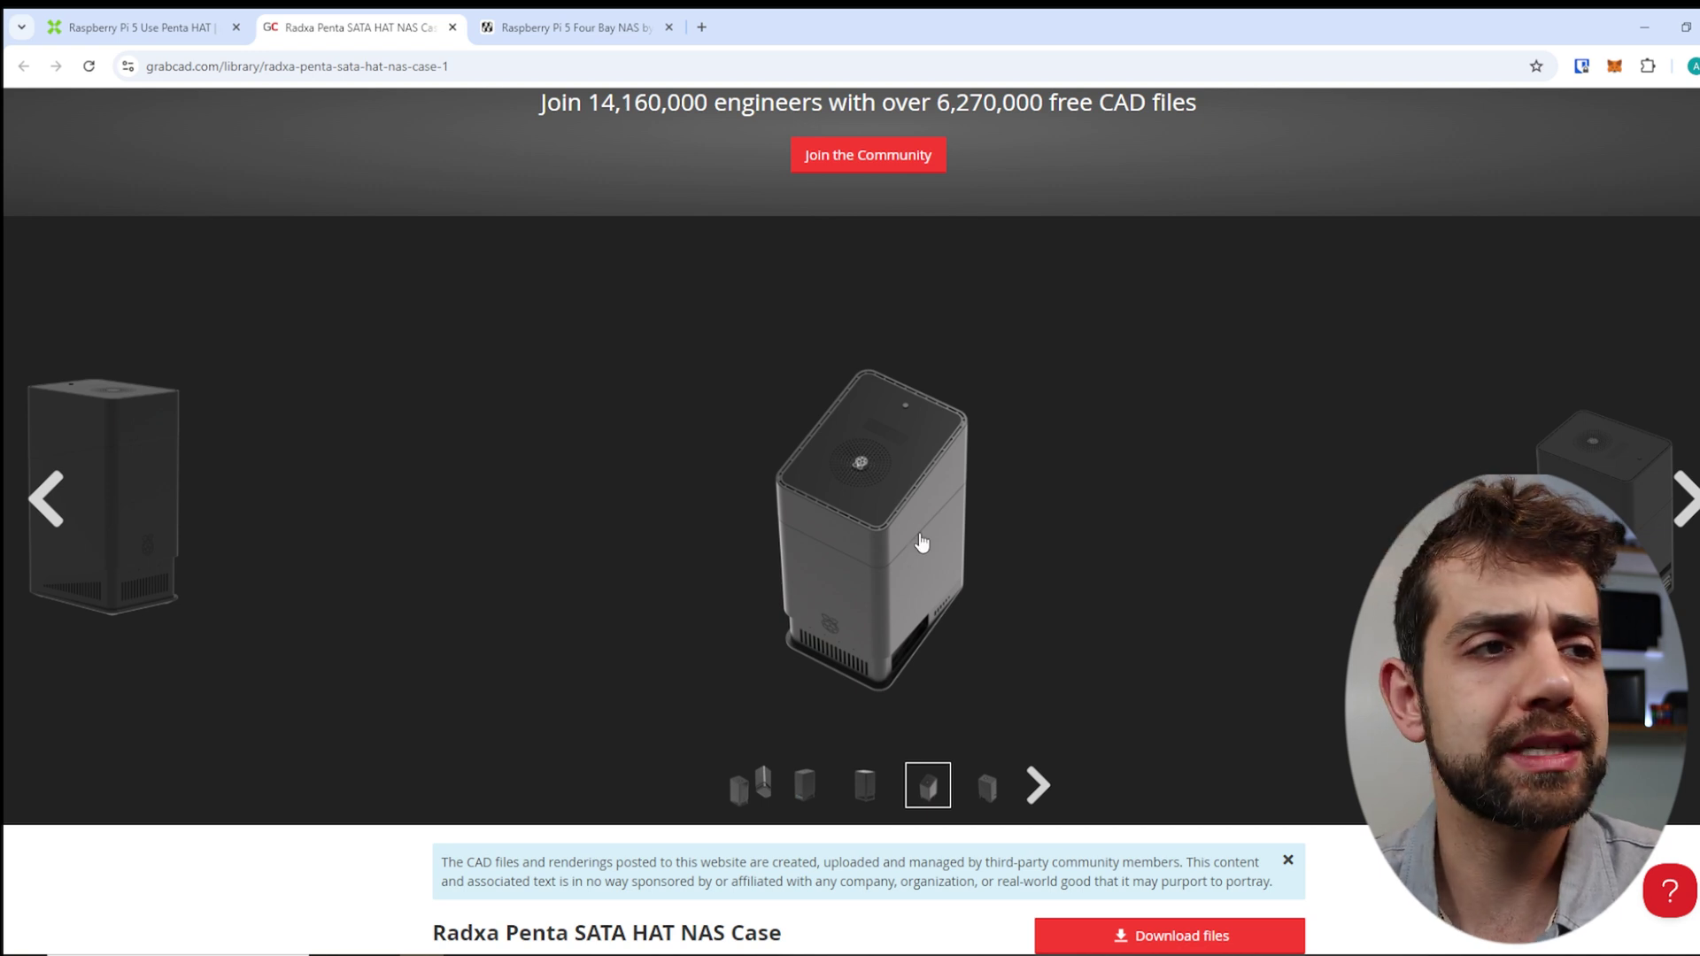
{"action": "left_click", "coordinate": [1036, 787]}
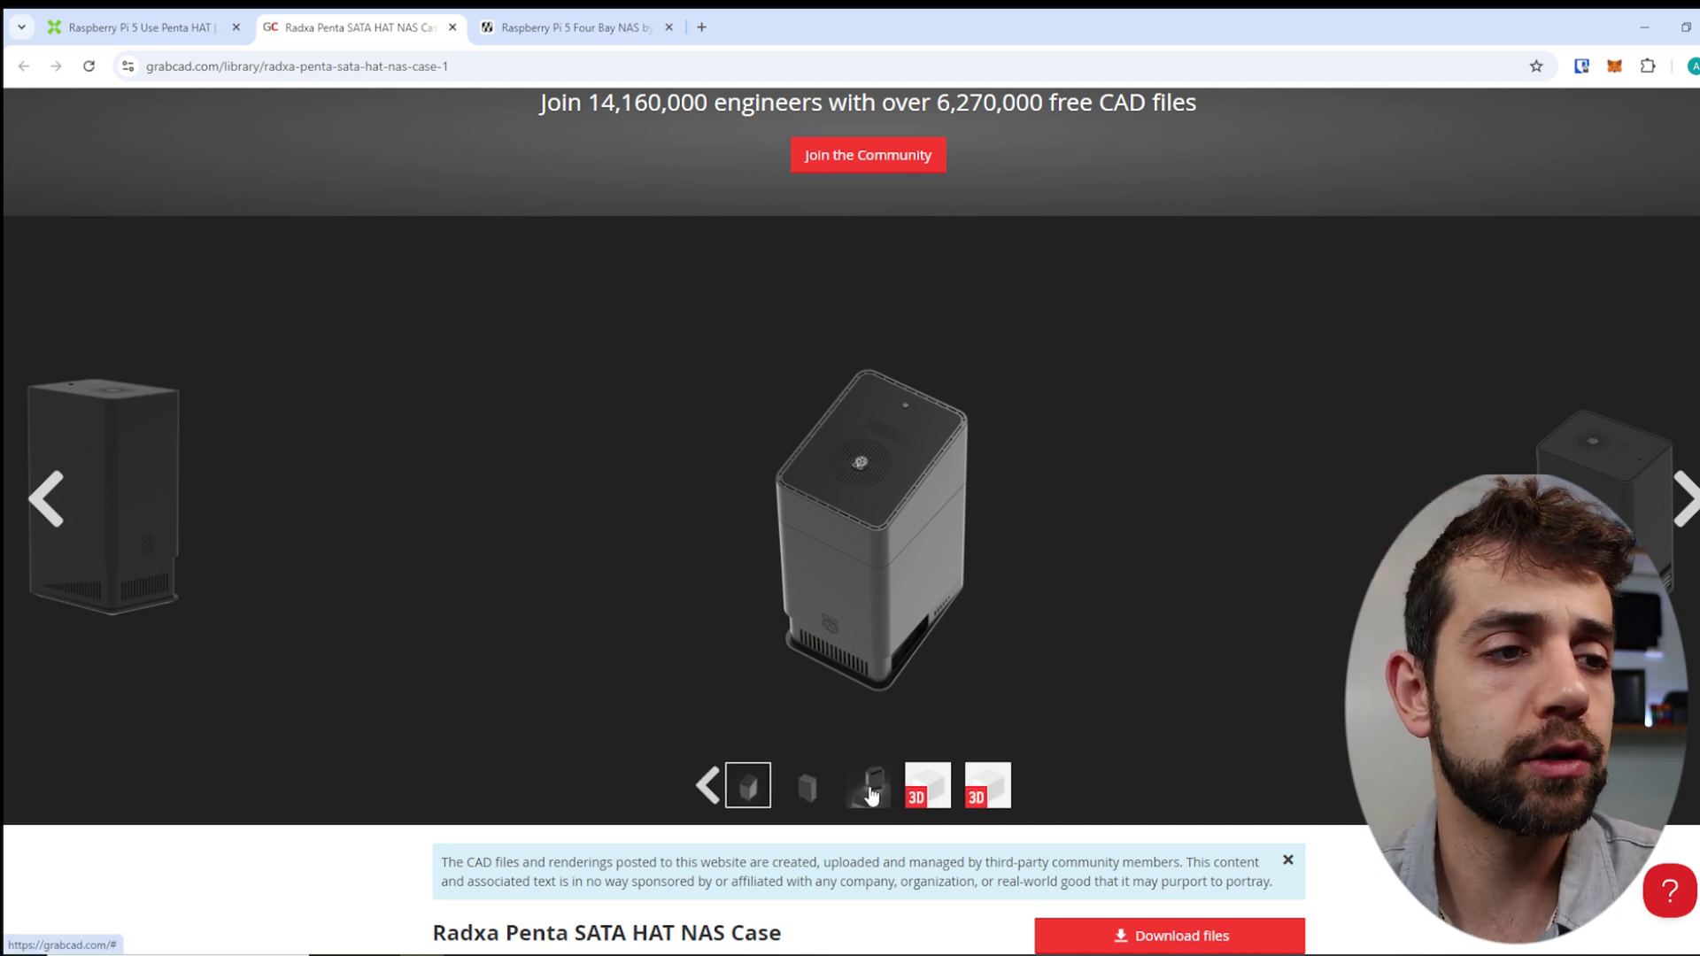
{"action": "left_click", "coordinate": [868, 786]}
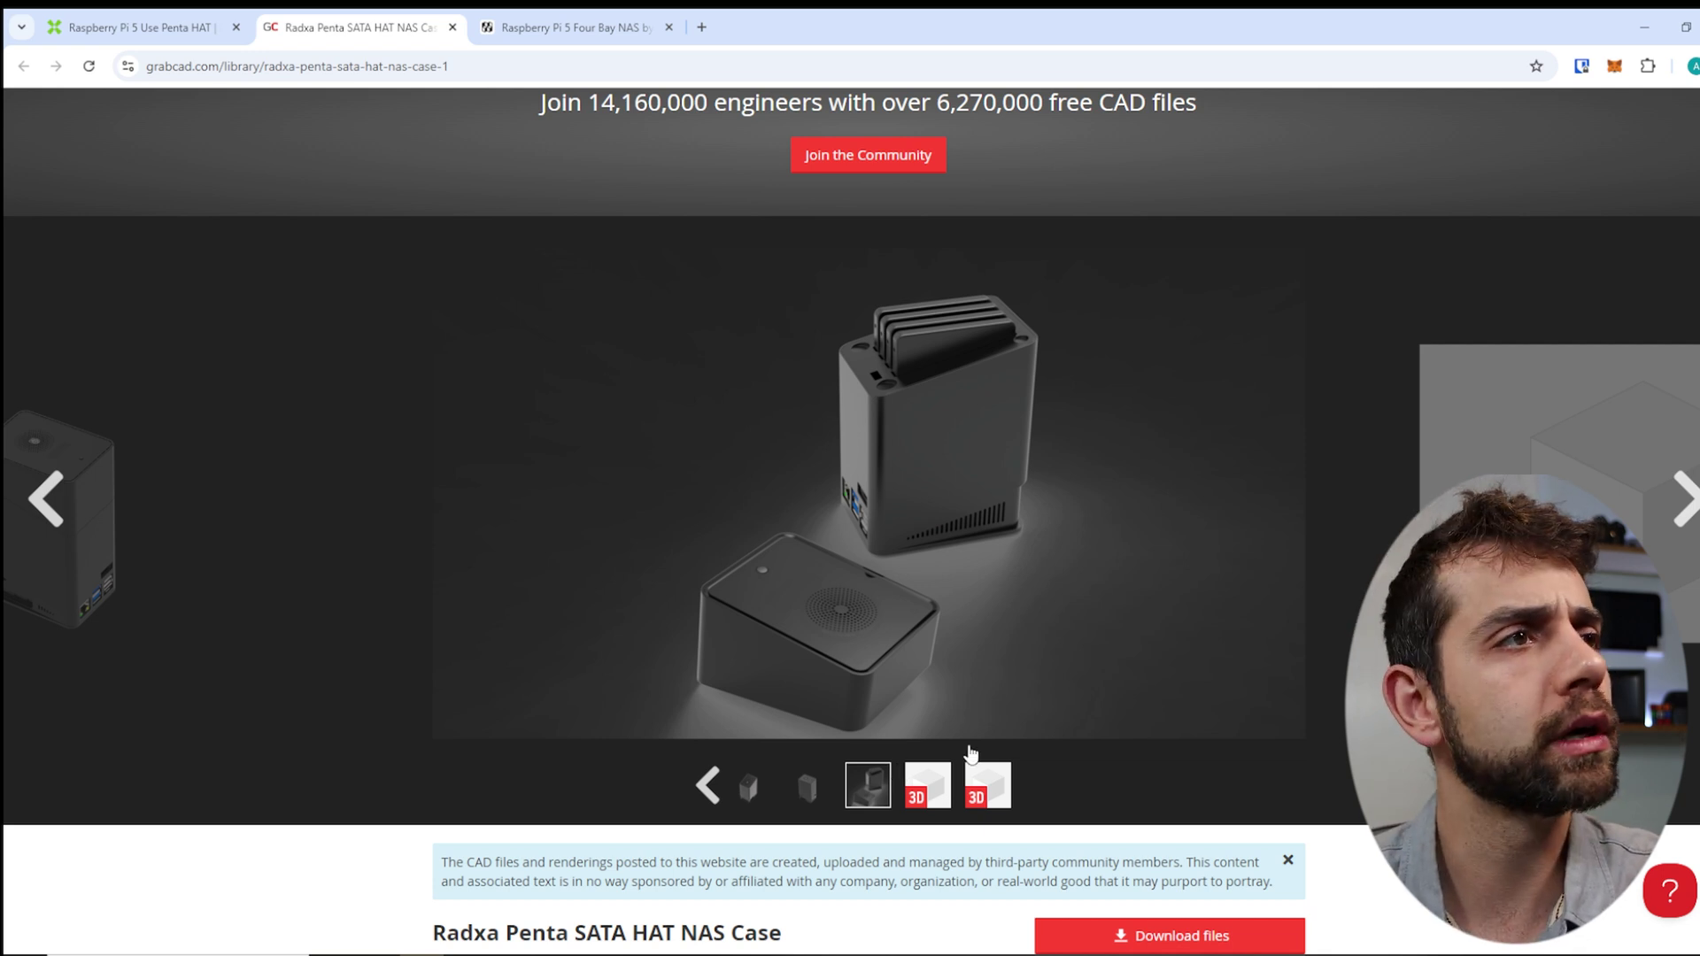
{"action": "key", "text": "ctrl+Tab"}
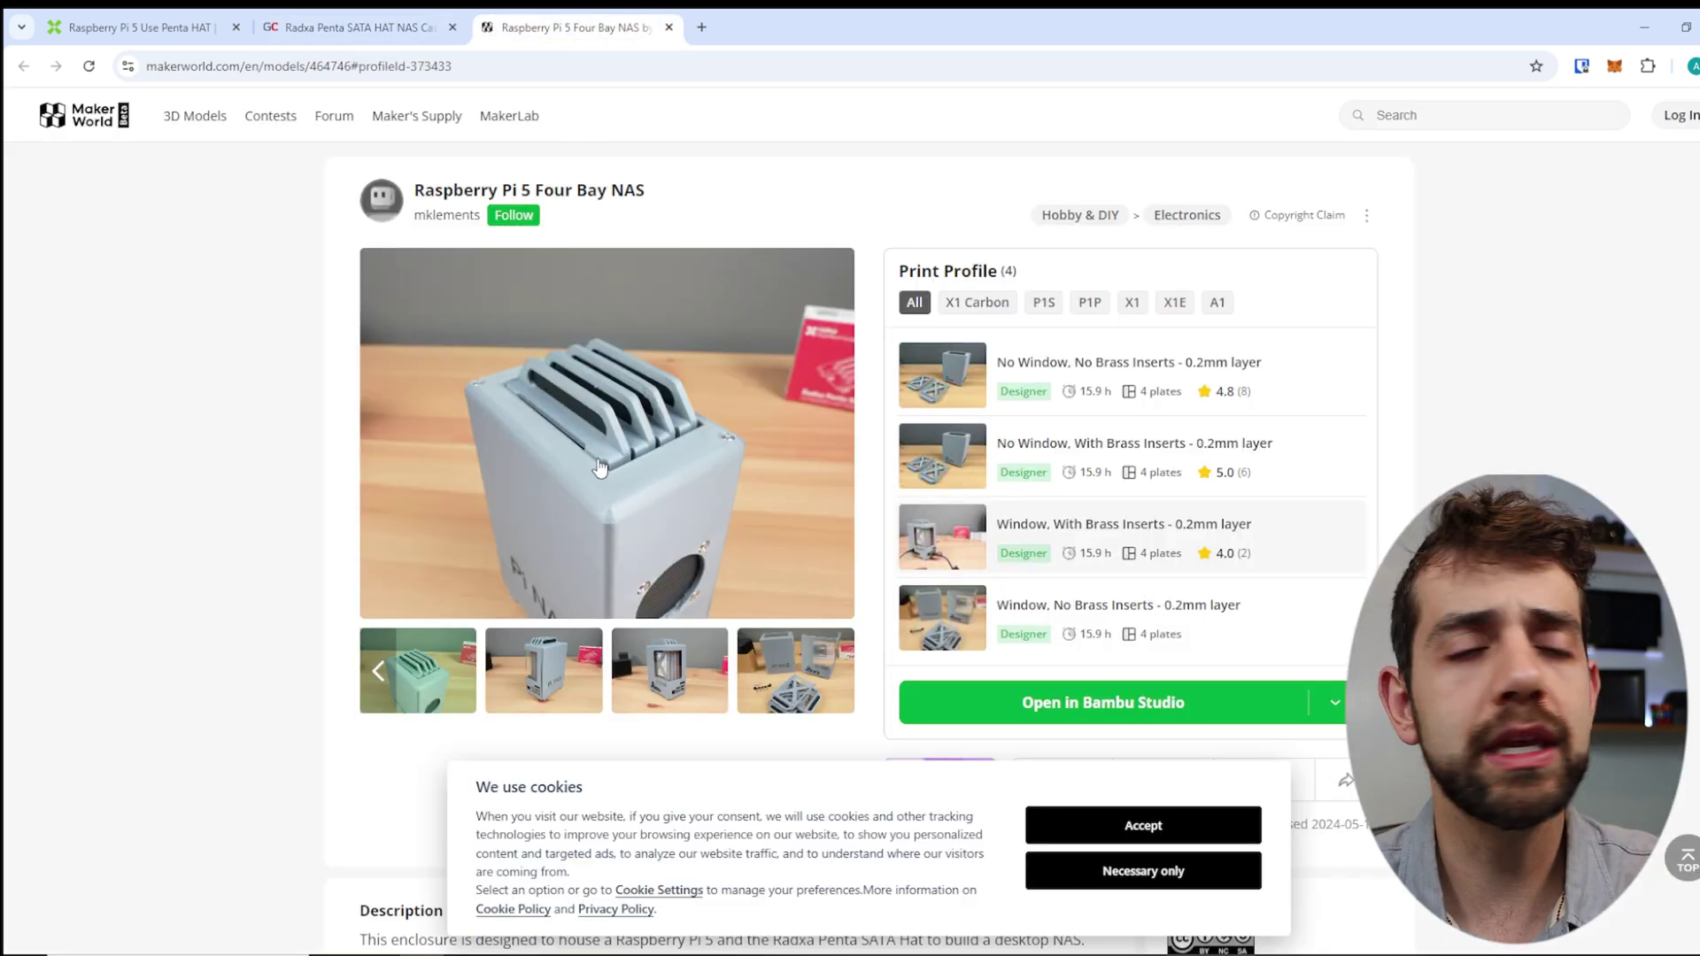
Step: Browse the Four Bay NAS photos: front window, side view, top drive slots and parts
{"action": "left_click", "coordinate": [676, 686]}
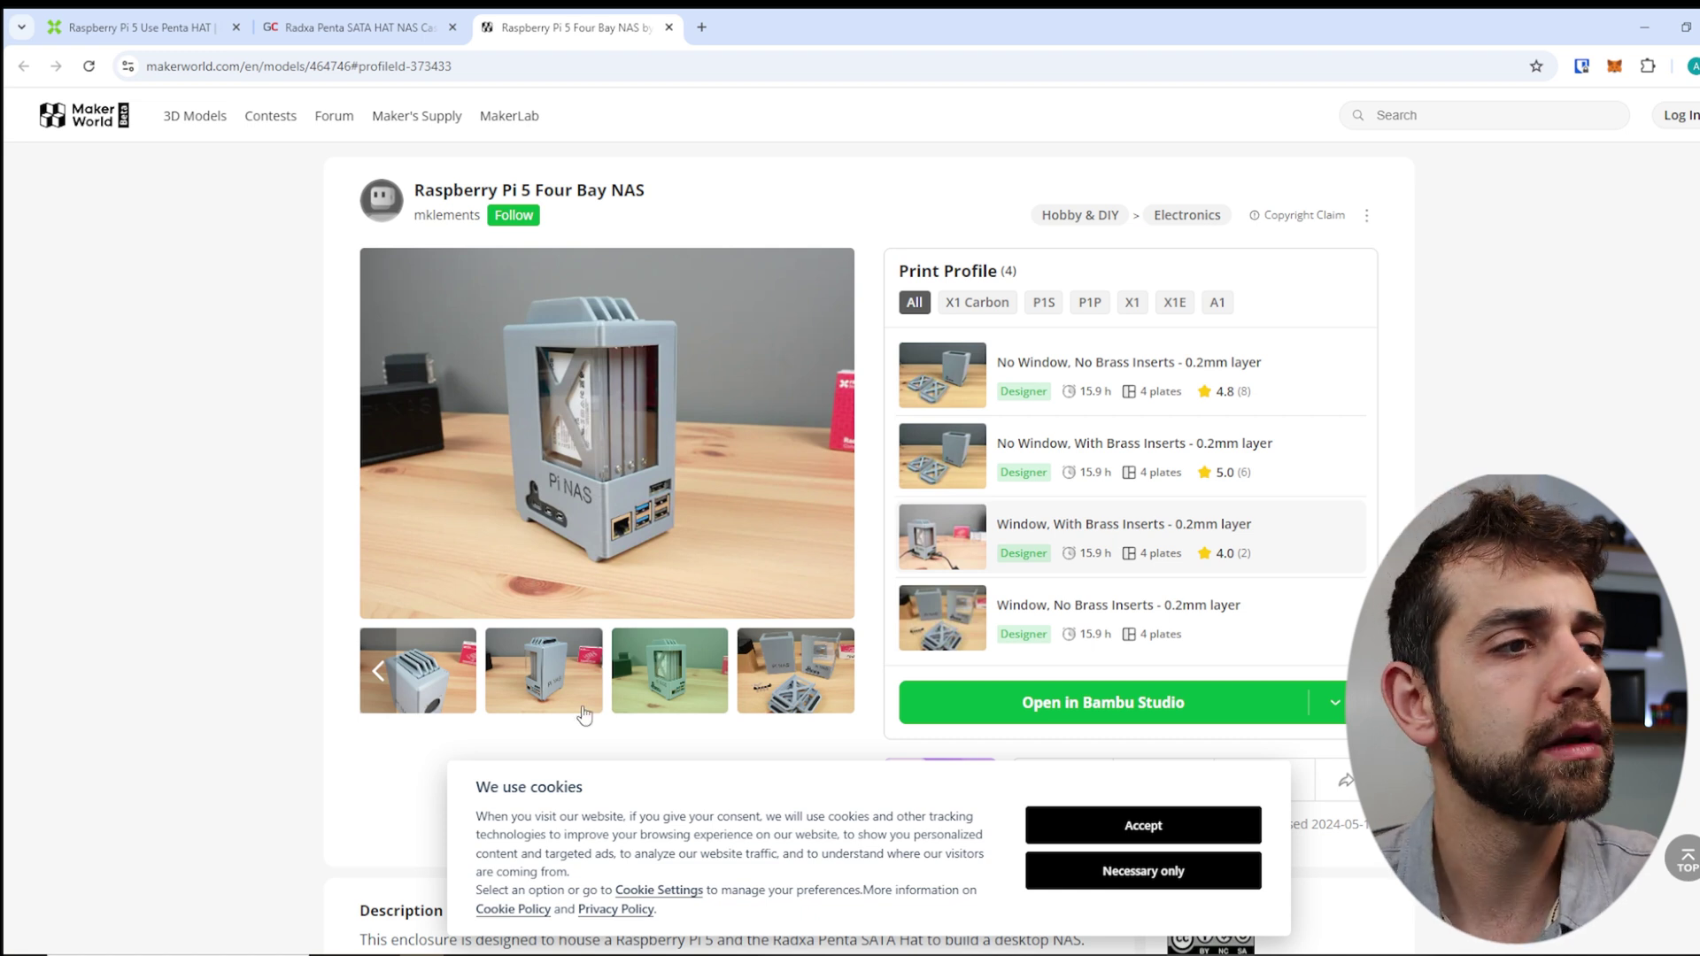
{"action": "left_click", "coordinate": [554, 688]}
{"action": "left_click", "coordinate": [429, 673]}
{"action": "left_click", "coordinate": [783, 688]}
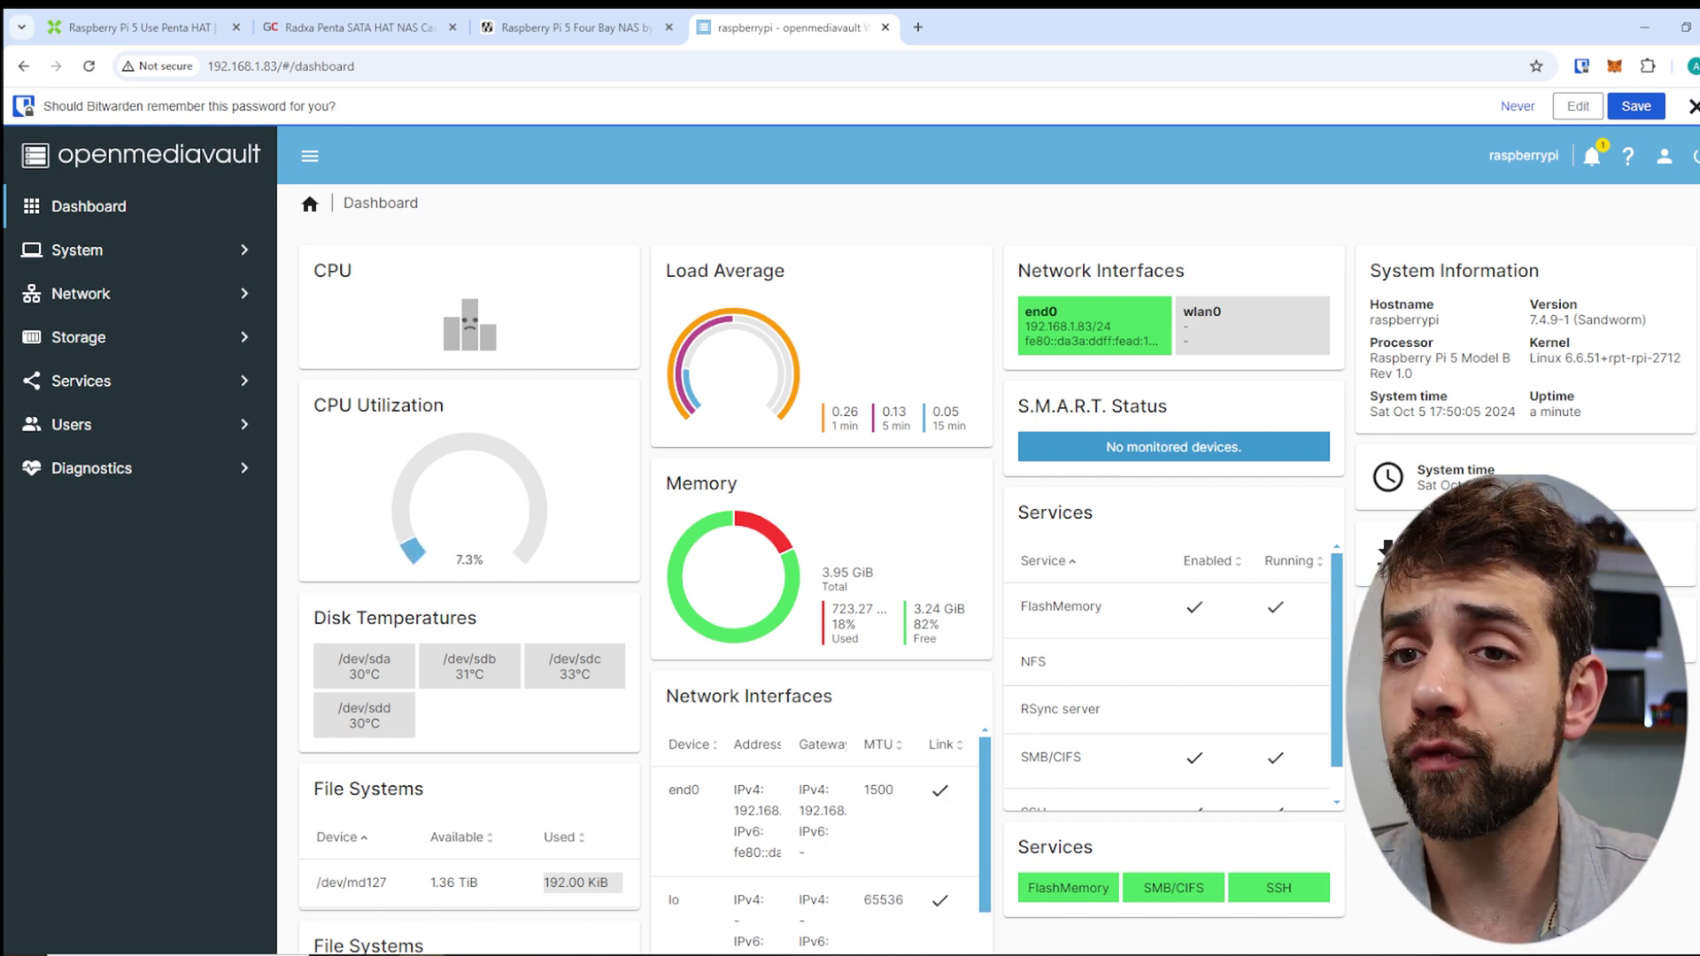
Step: Start a new BTRFS file system under Storage > File Systems and list its Profile options
{"action": "left_click", "coordinate": [106, 341]}
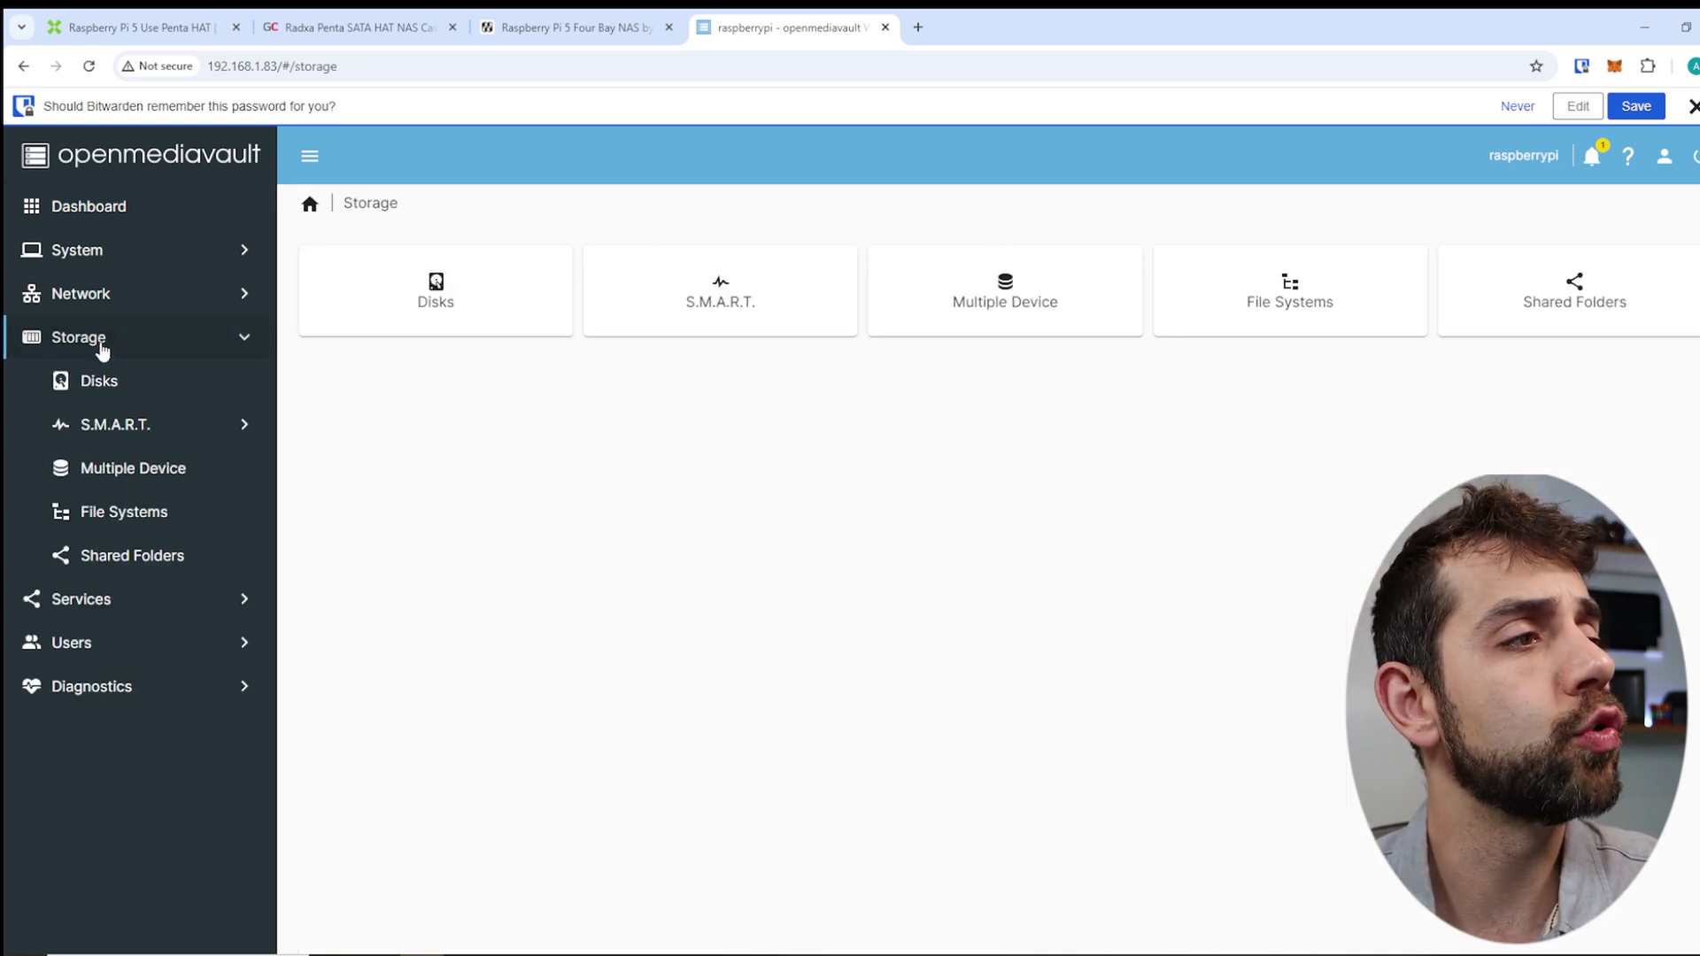
{"action": "left_click", "coordinate": [117, 519]}
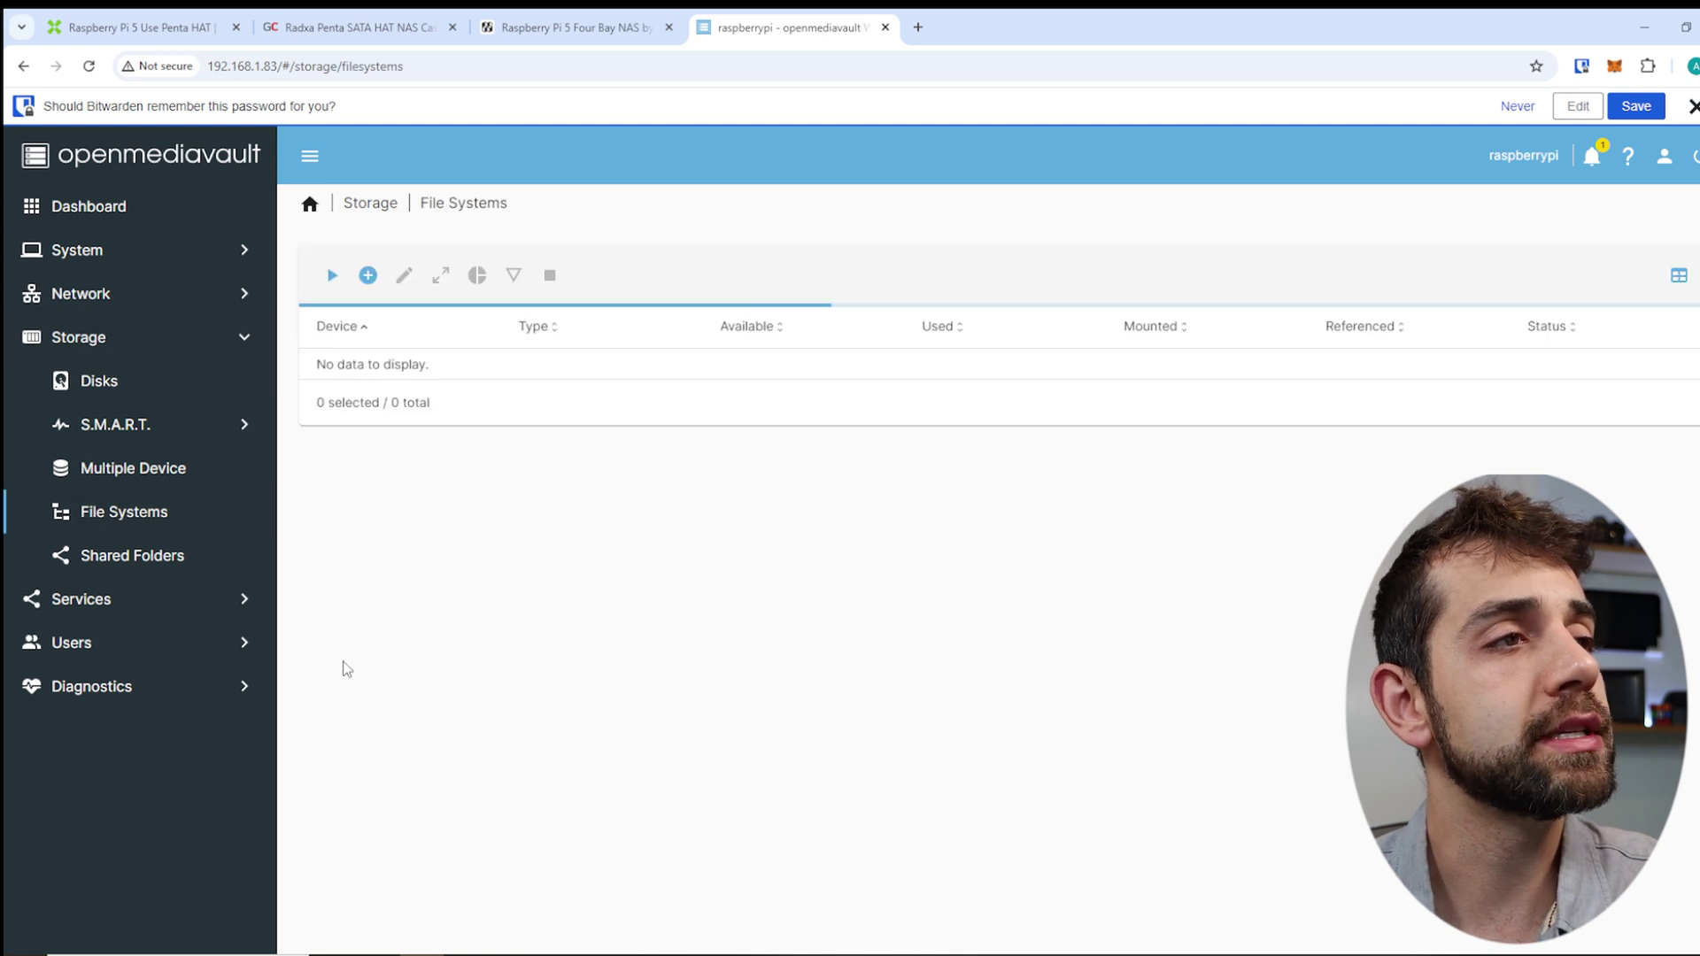
{"action": "left_click", "coordinate": [368, 275]}
{"action": "left_click", "coordinate": [390, 323]}
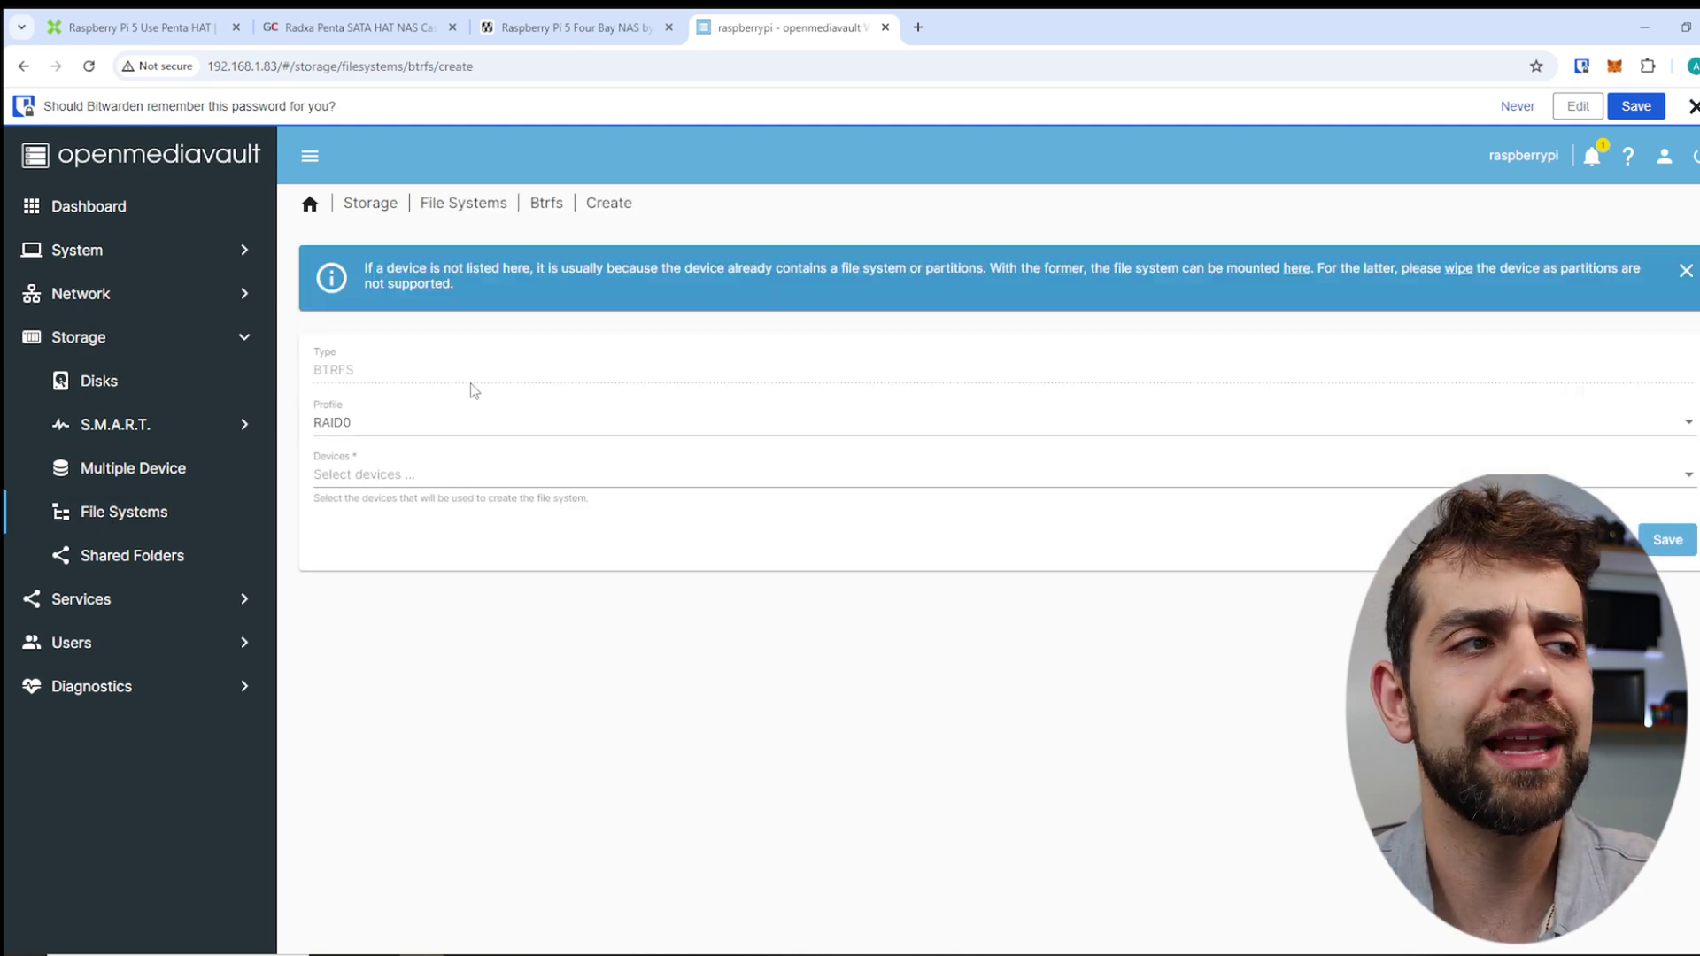
{"action": "left_click", "coordinate": [412, 429]}
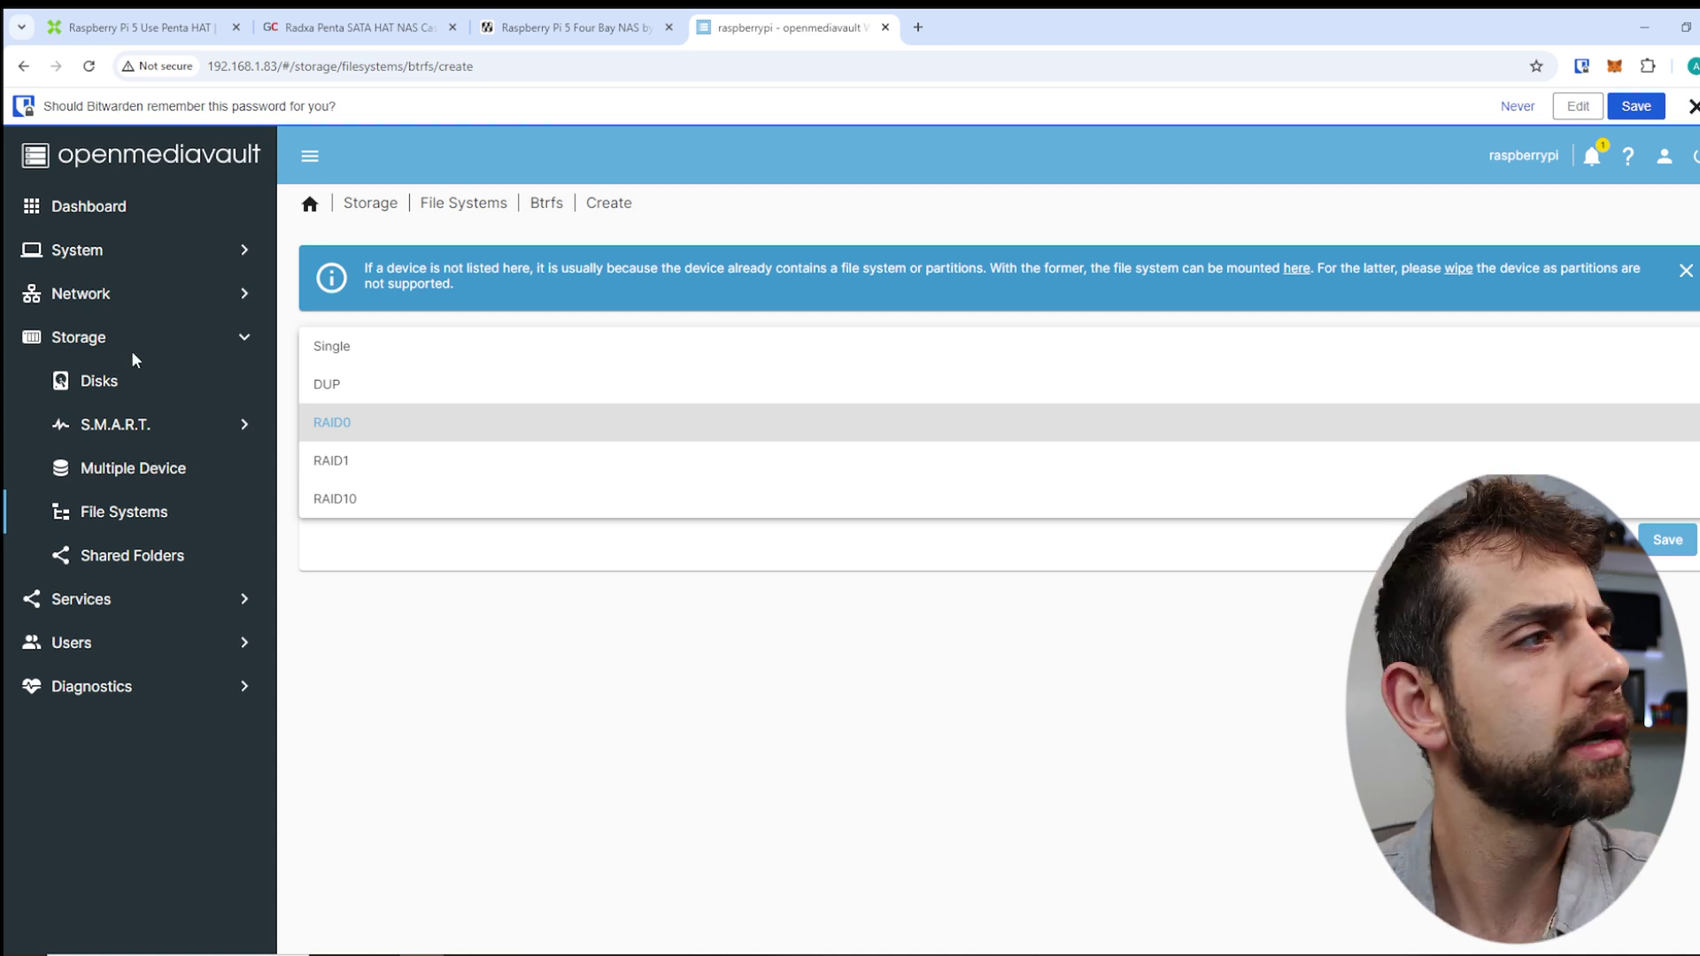
Step: Dismiss the password prompt and search plugins for 'multipl' to confirm openmediavault-md is installed
{"action": "left_click", "coordinate": [126, 249]}
{"action": "left_click", "coordinate": [124, 250]}
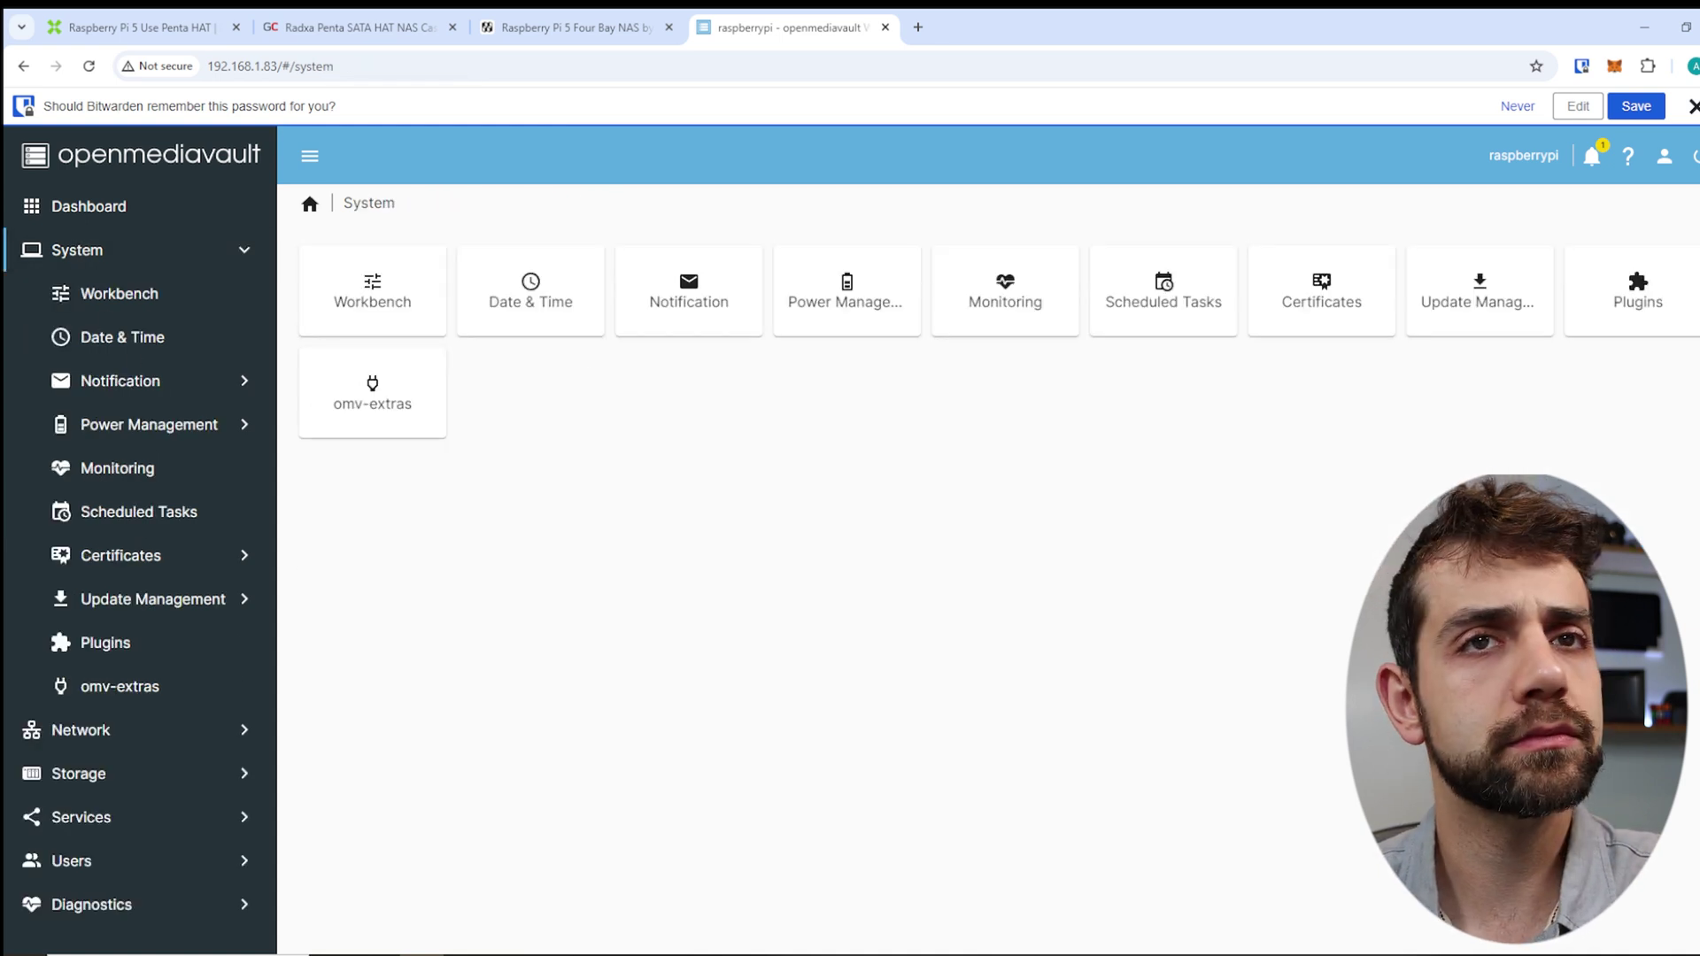
{"action": "left_click", "coordinate": [1693, 107]}
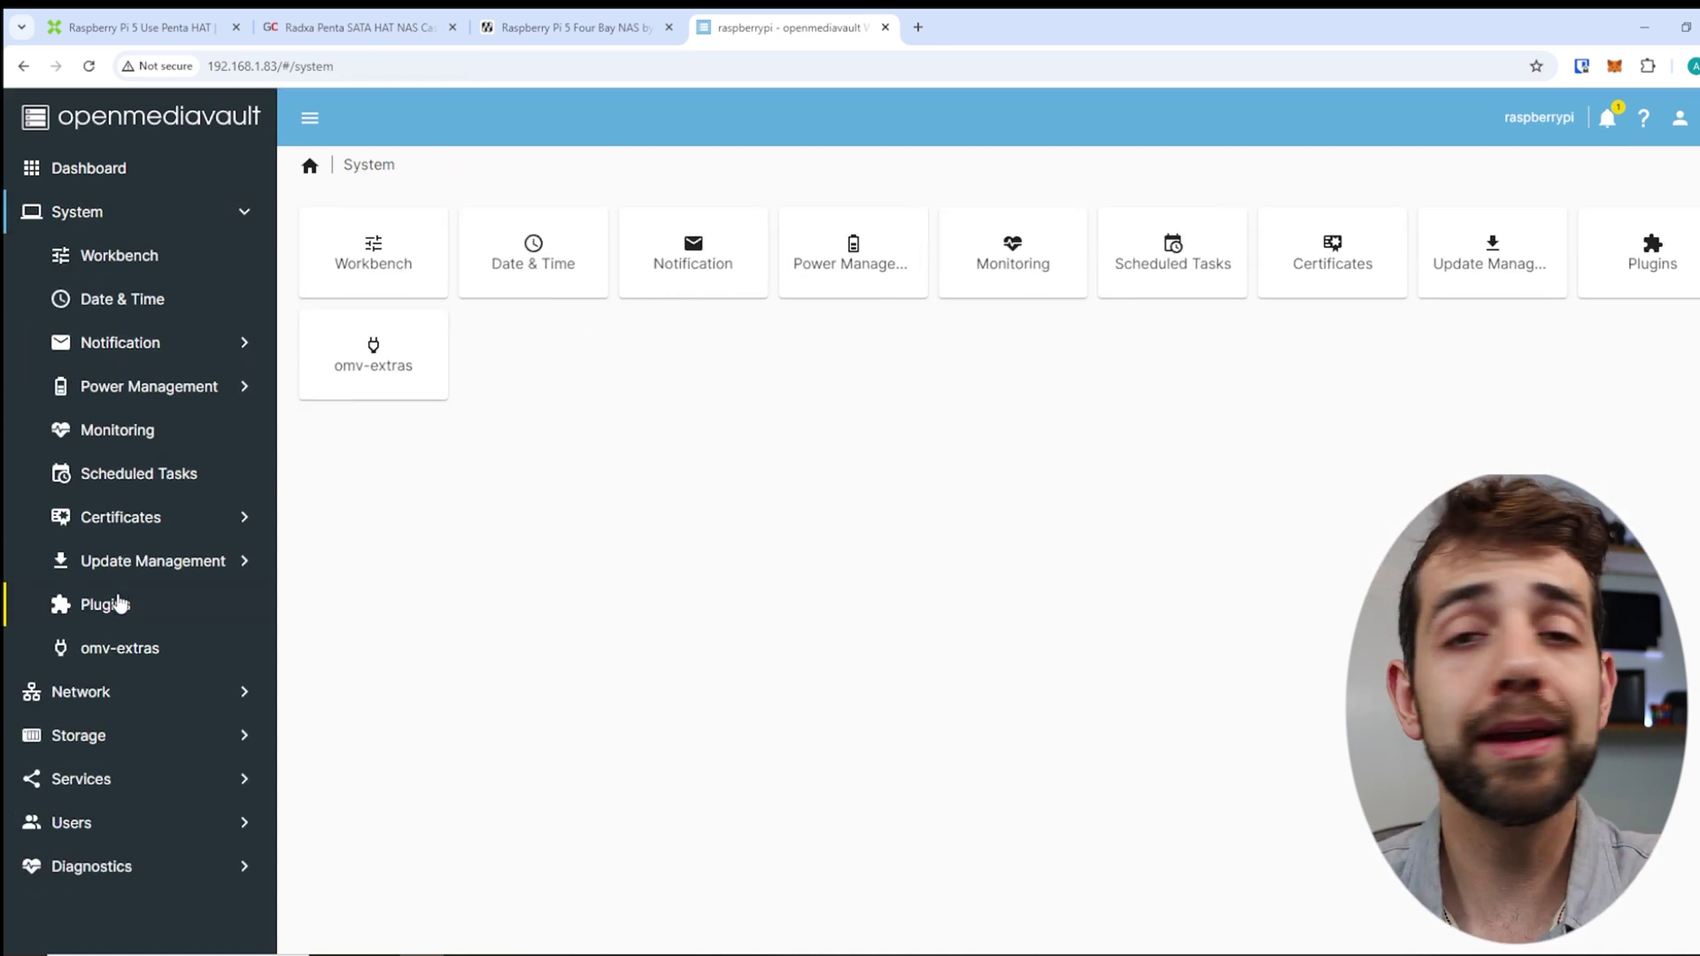
{"action": "left_click", "coordinate": [115, 611]}
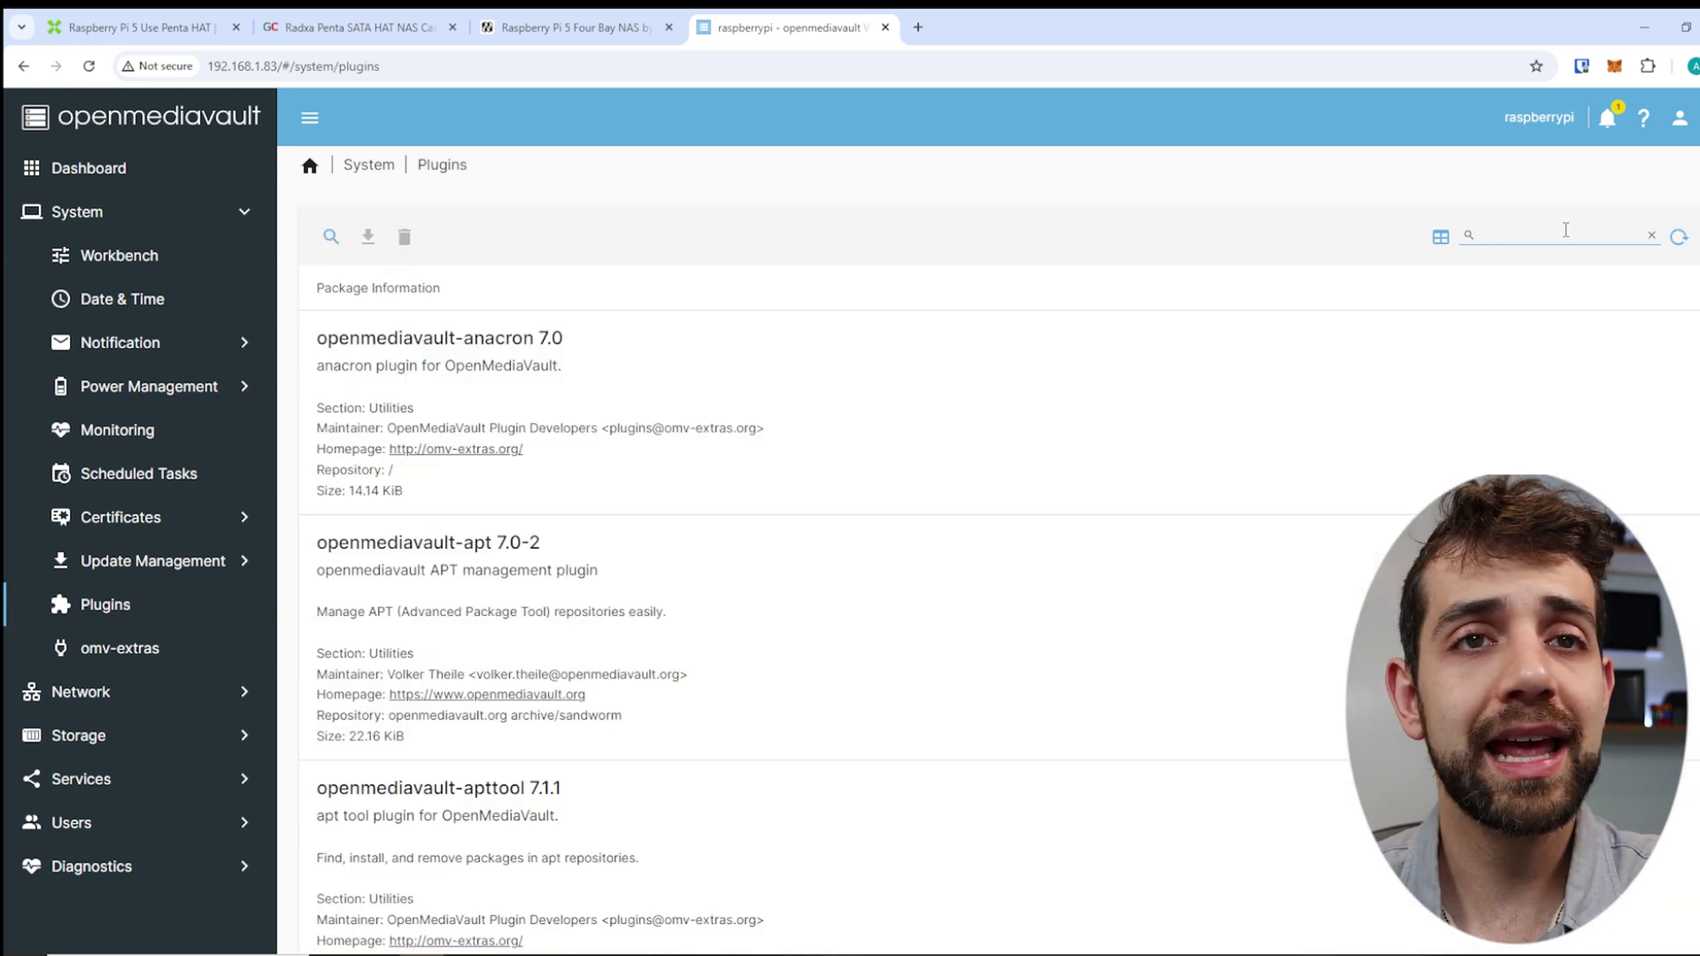
{"action": "left_click", "coordinate": [1601, 232]}
{"action": "type", "text": "multipl"}
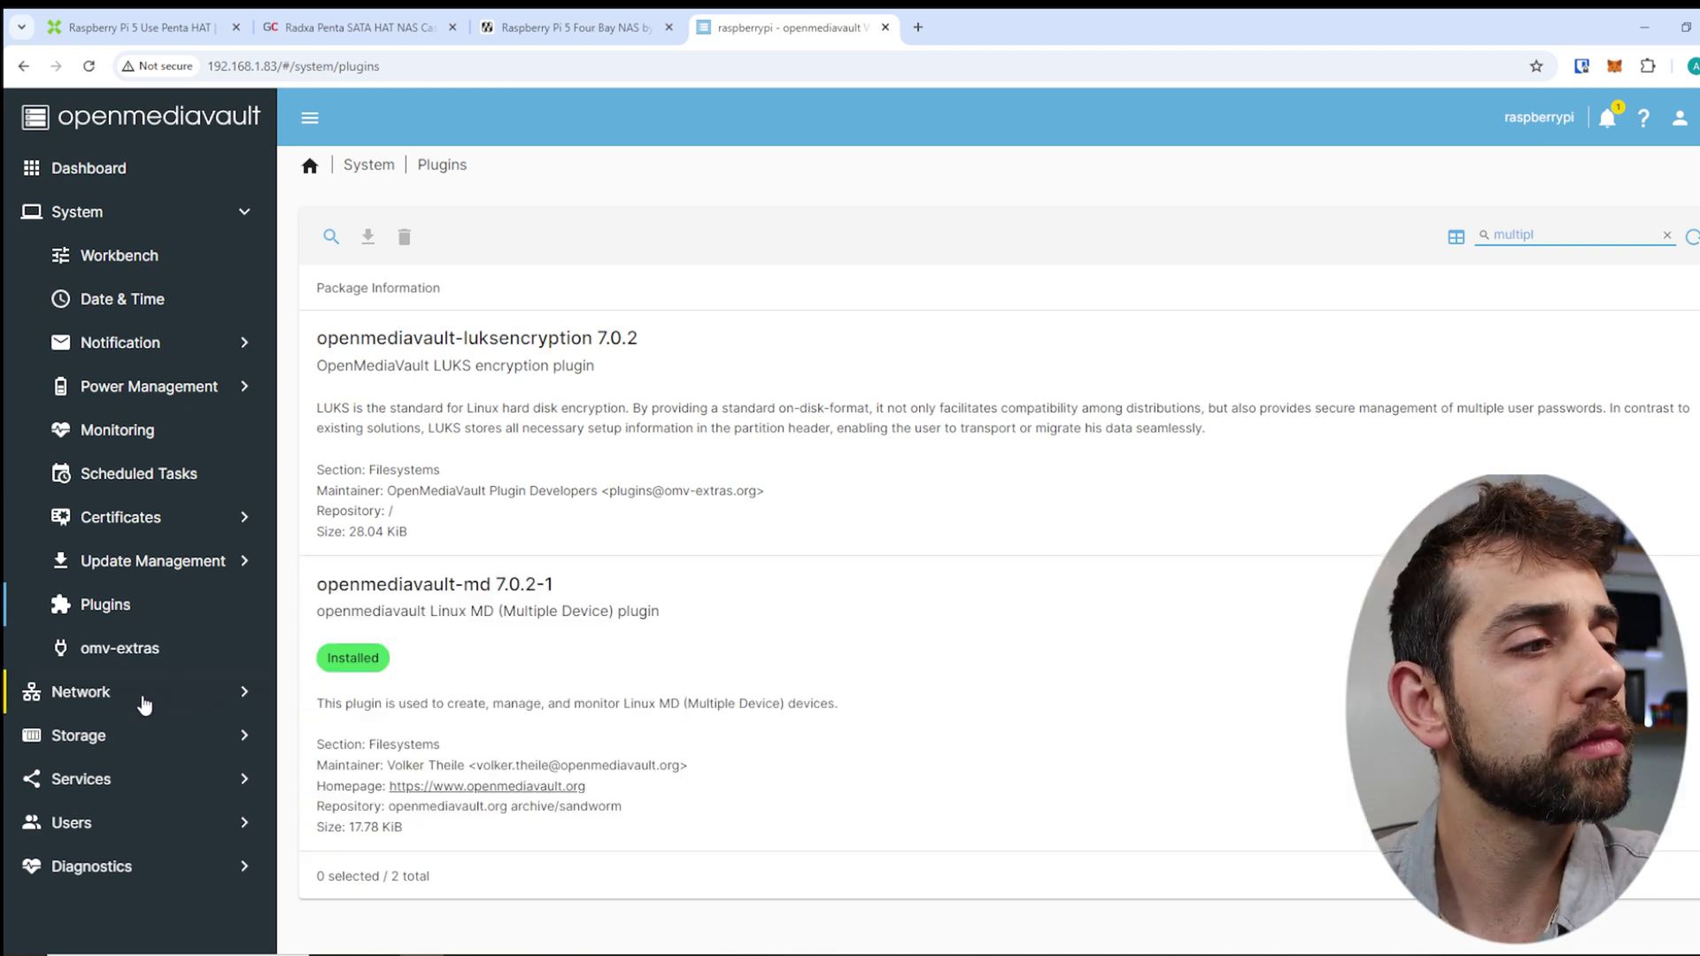
{"action": "left_click", "coordinate": [84, 733]}
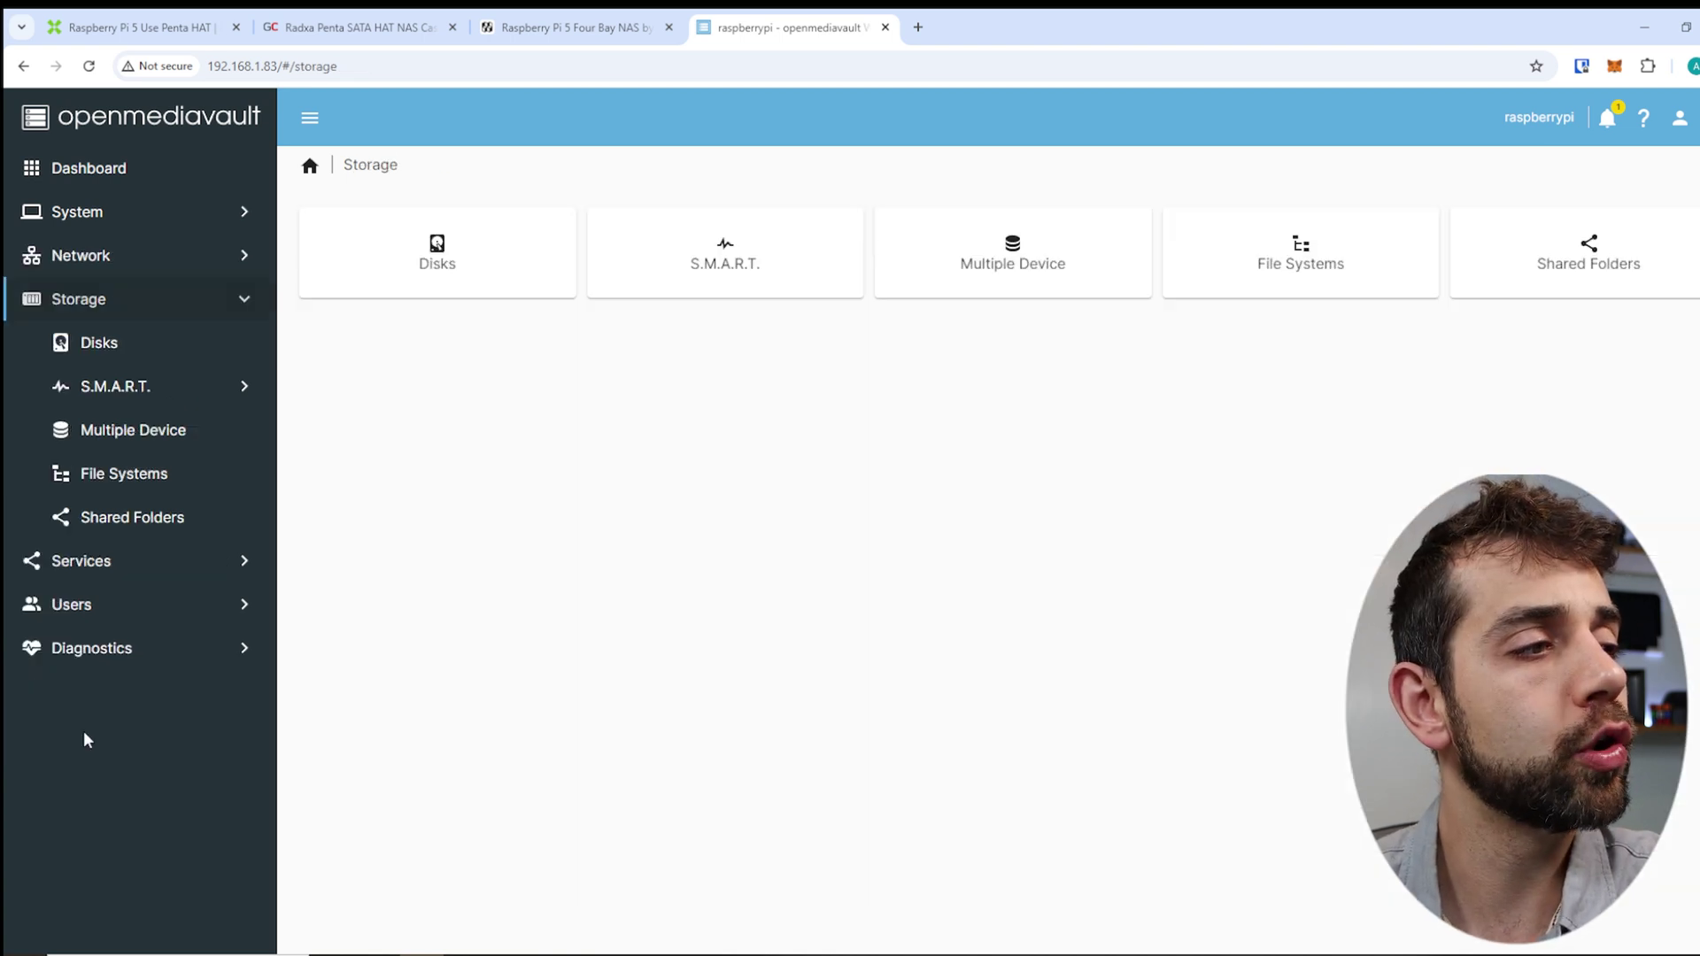
Step: Begin a new Multiple Device array with Level set to RAID 5 and start choosing its devices
{"action": "left_click", "coordinate": [126, 439]}
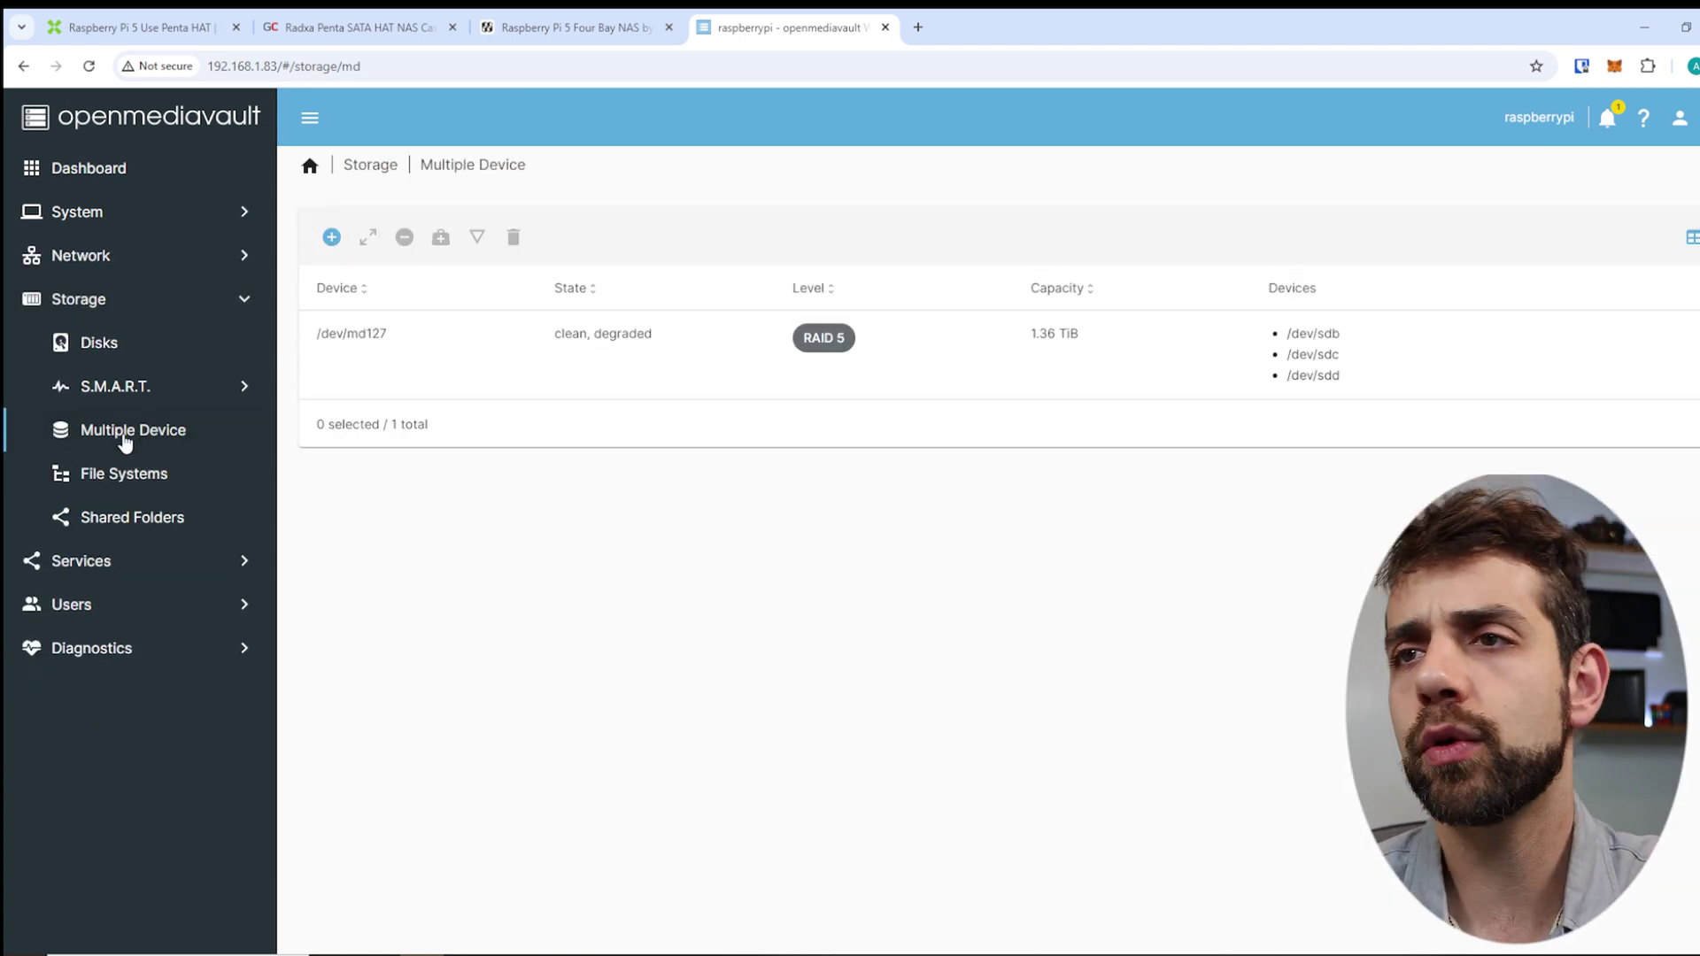
{"action": "left_click", "coordinate": [331, 237]}
{"action": "left_click", "coordinate": [372, 255]}
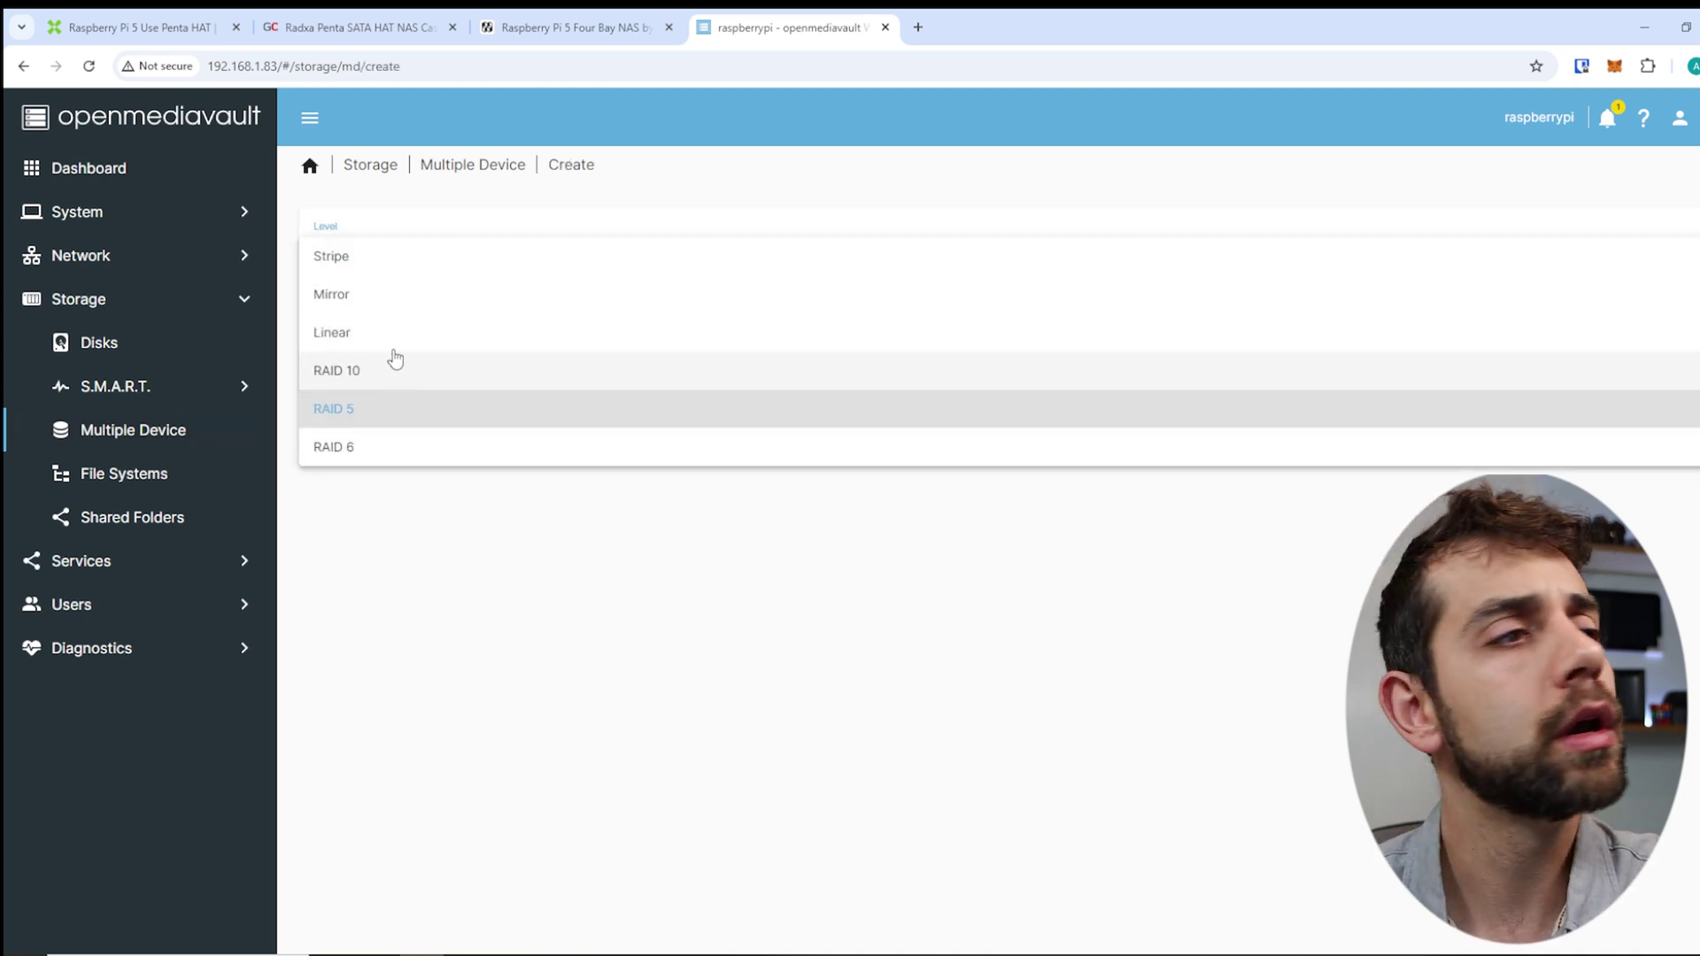
{"action": "left_click", "coordinate": [357, 409]}
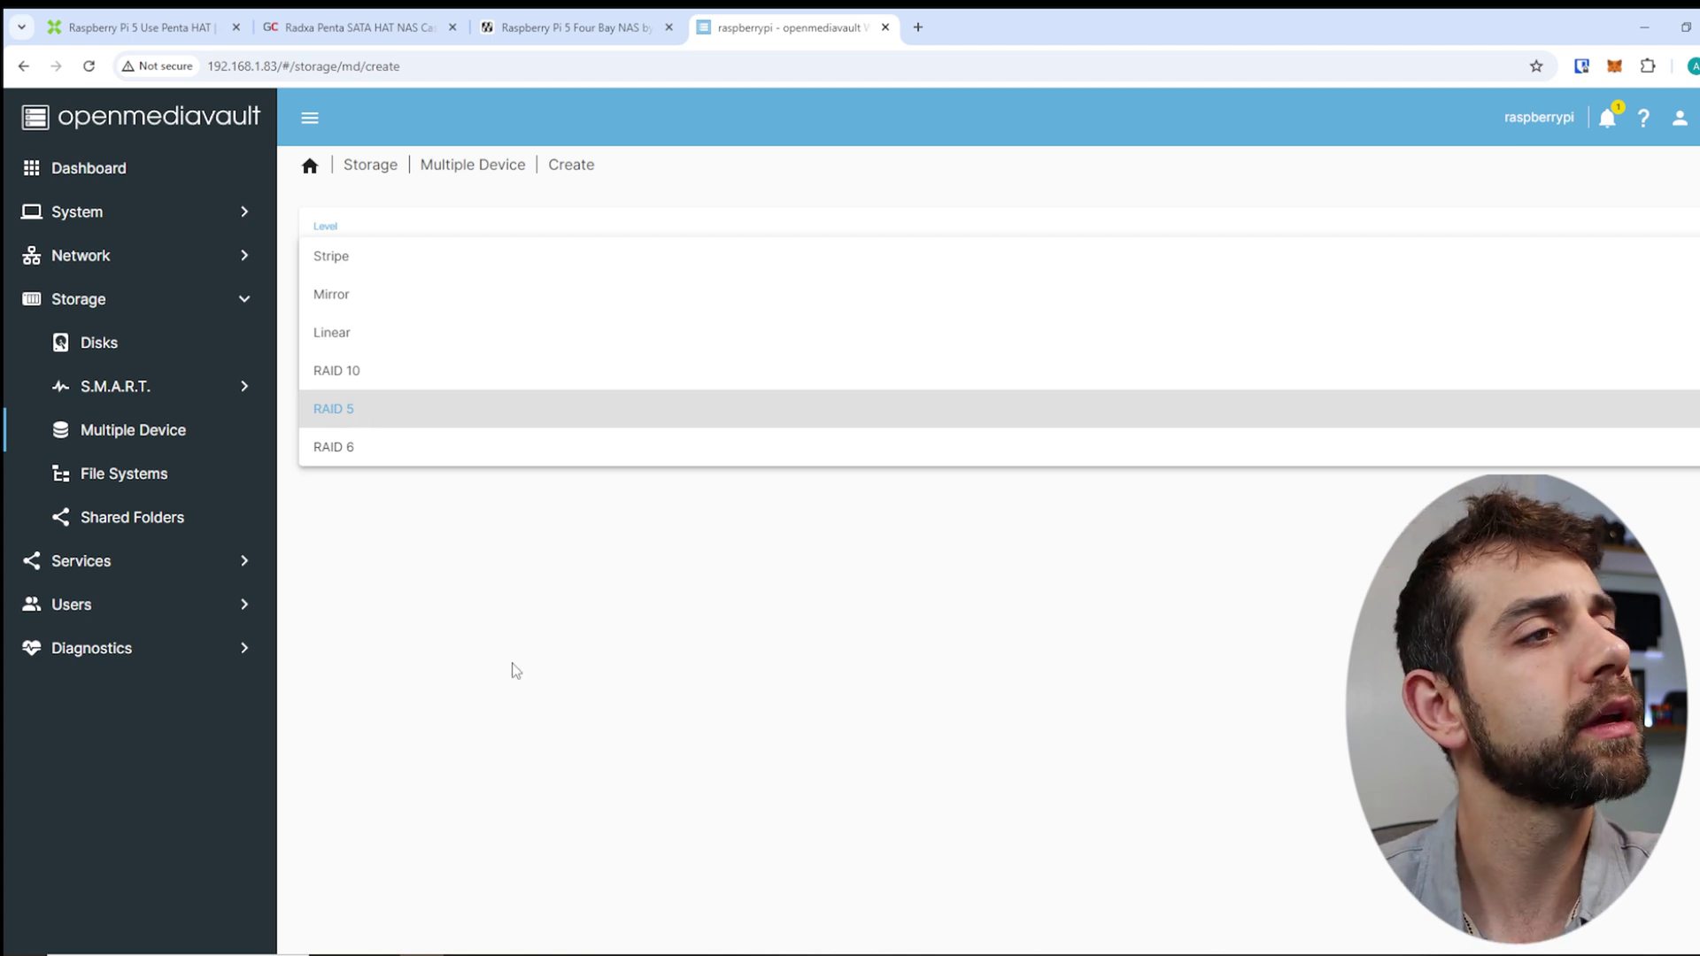
{"action": "left_click", "coordinate": [365, 301]}
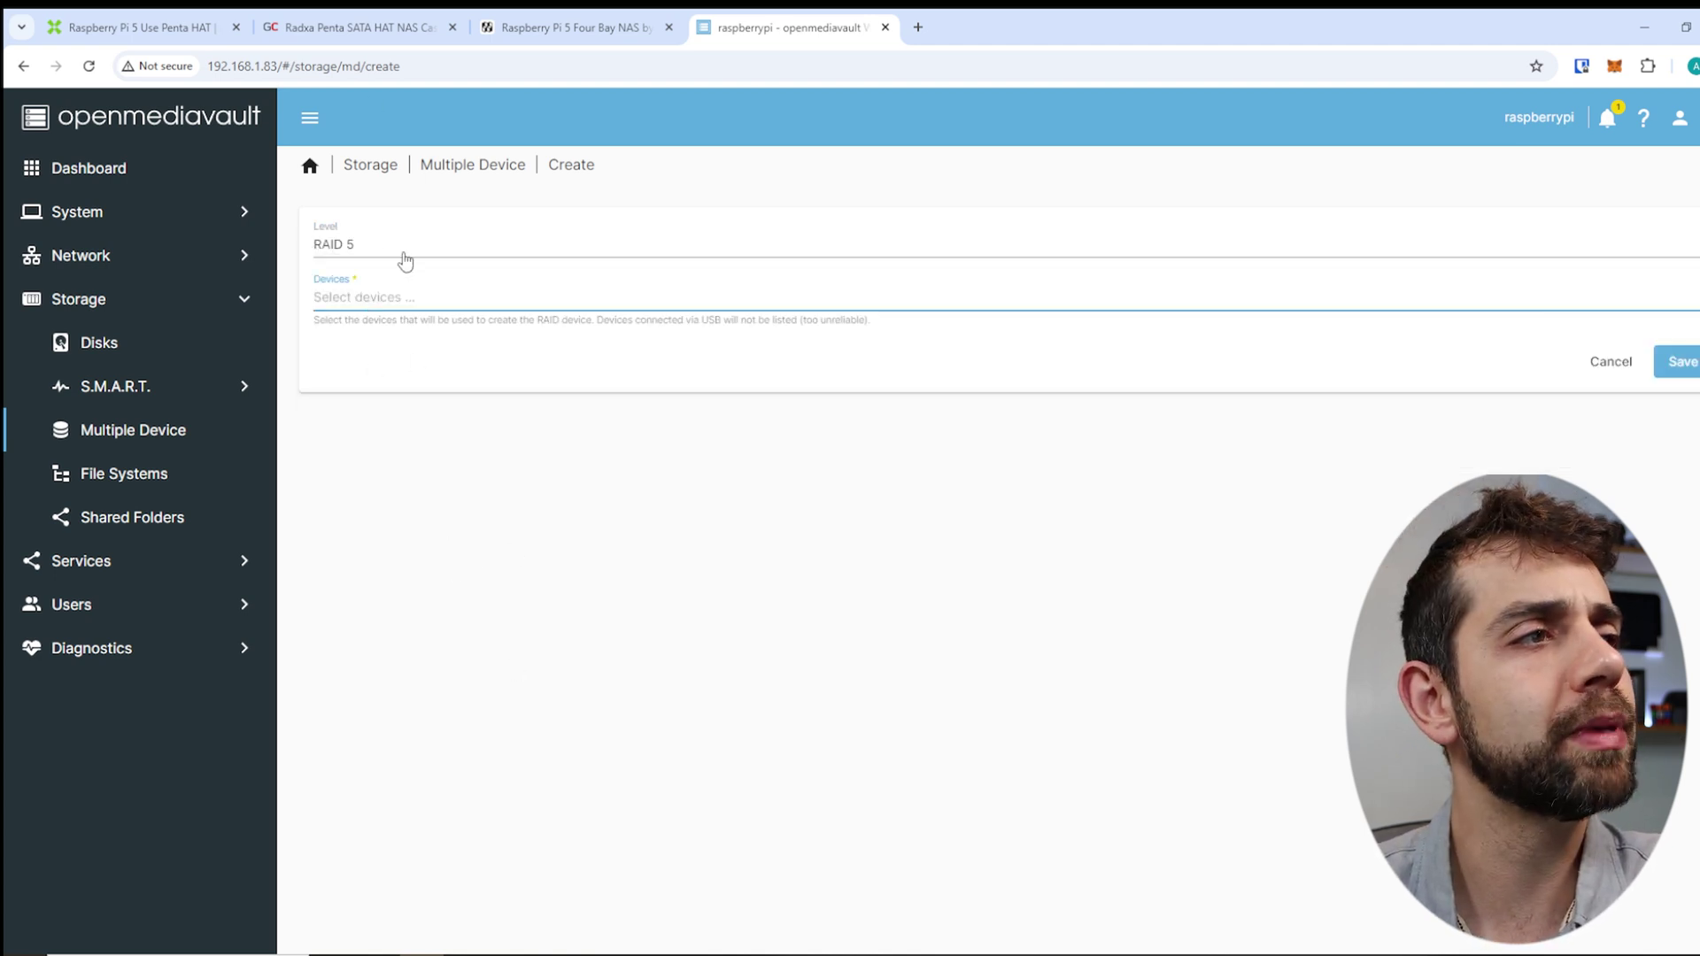
{"action": "left_click", "coordinate": [110, 358]}
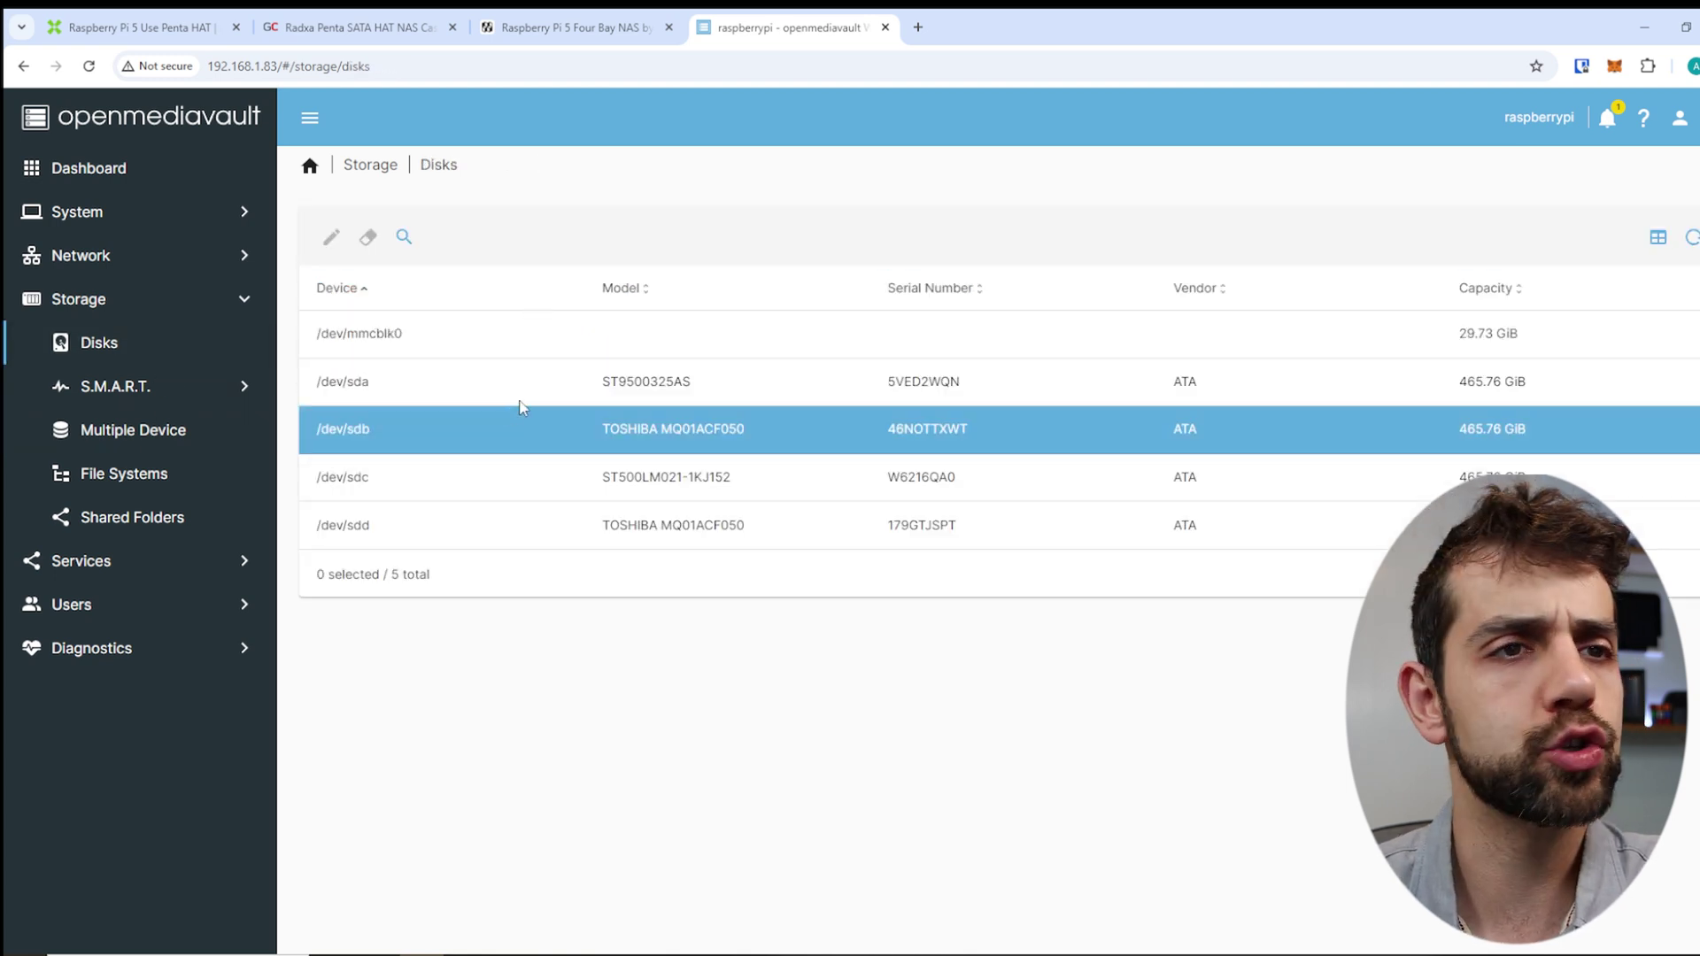
Step: Check the sdc and sdd disks, then return to the RAID 5 array /dev/md127
{"action": "left_click", "coordinate": [934, 477]}
{"action": "left_click", "coordinate": [926, 530]}
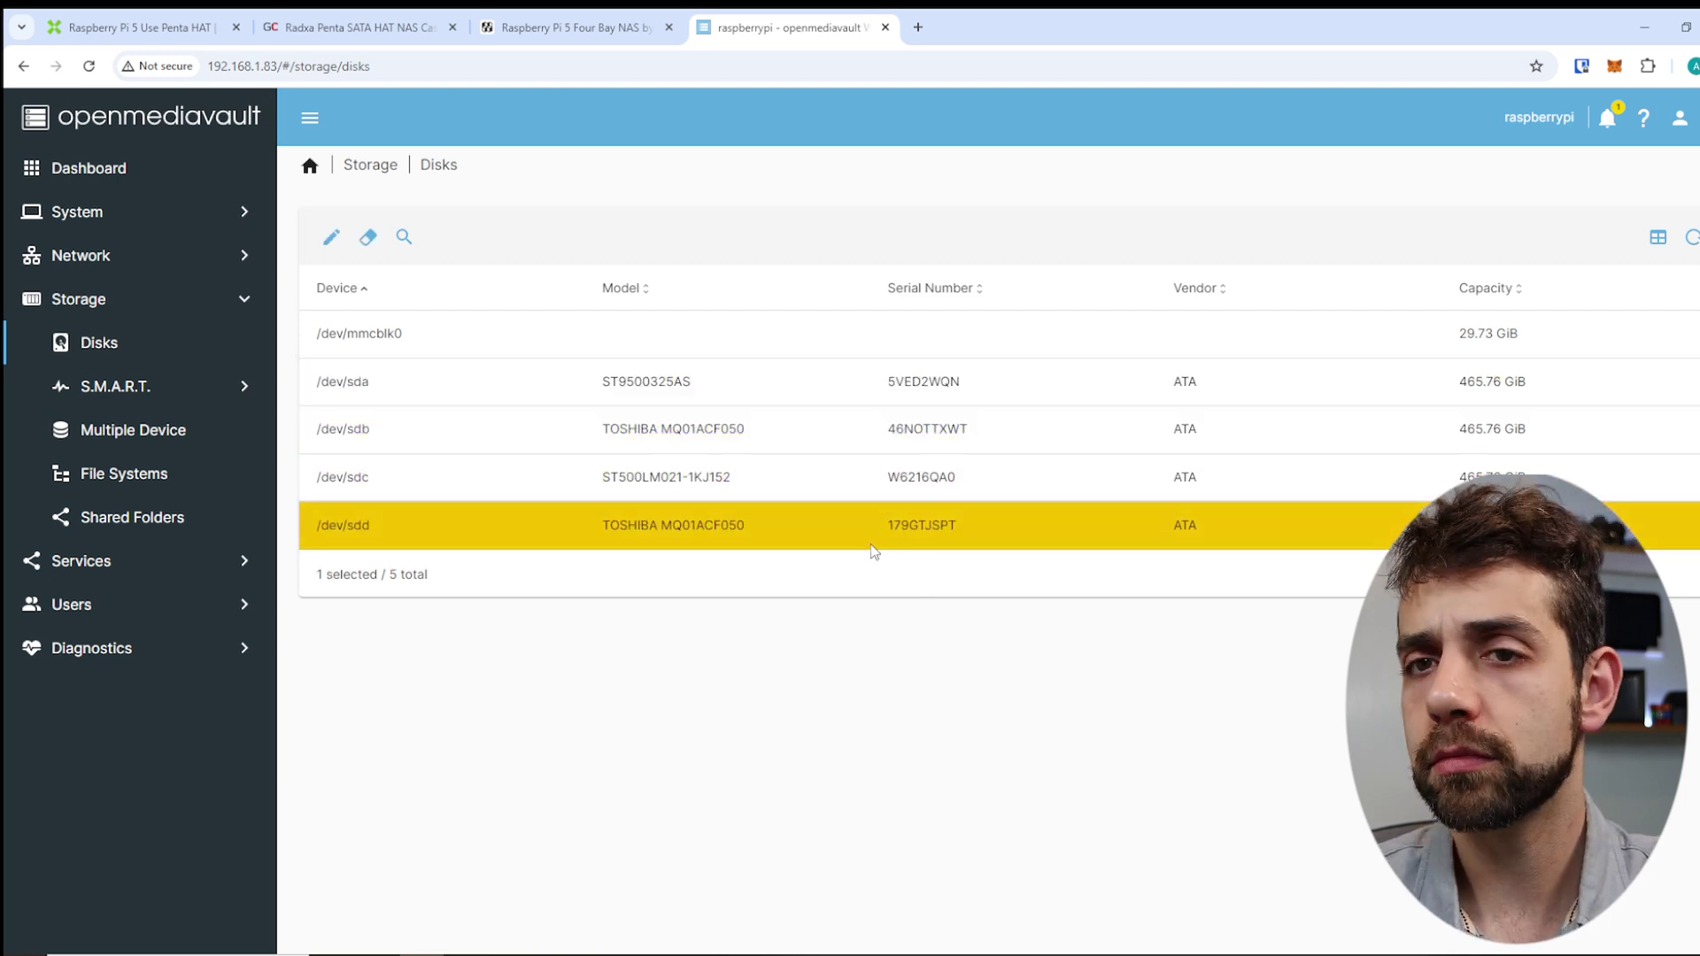
{"action": "left_click", "coordinate": [106, 431]}
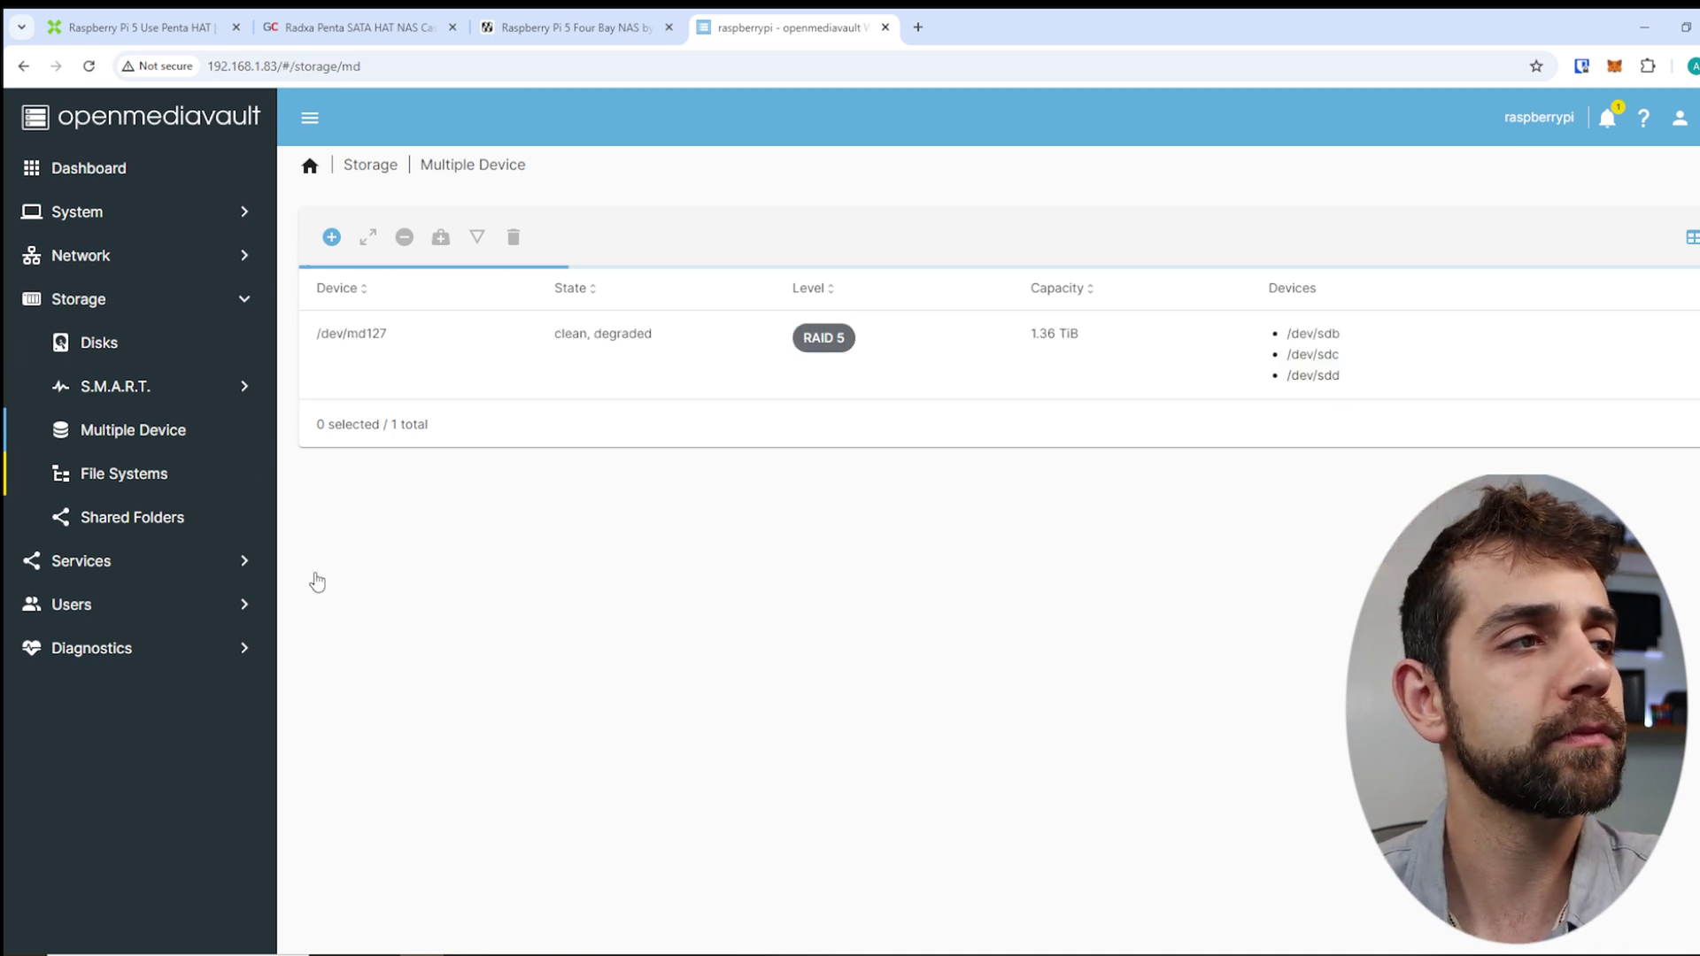
Step: Select /dev/md127 and confirm it appears in File Systems as BTRFS with 1.36 TiB, online
{"action": "left_click", "coordinate": [916, 330]}
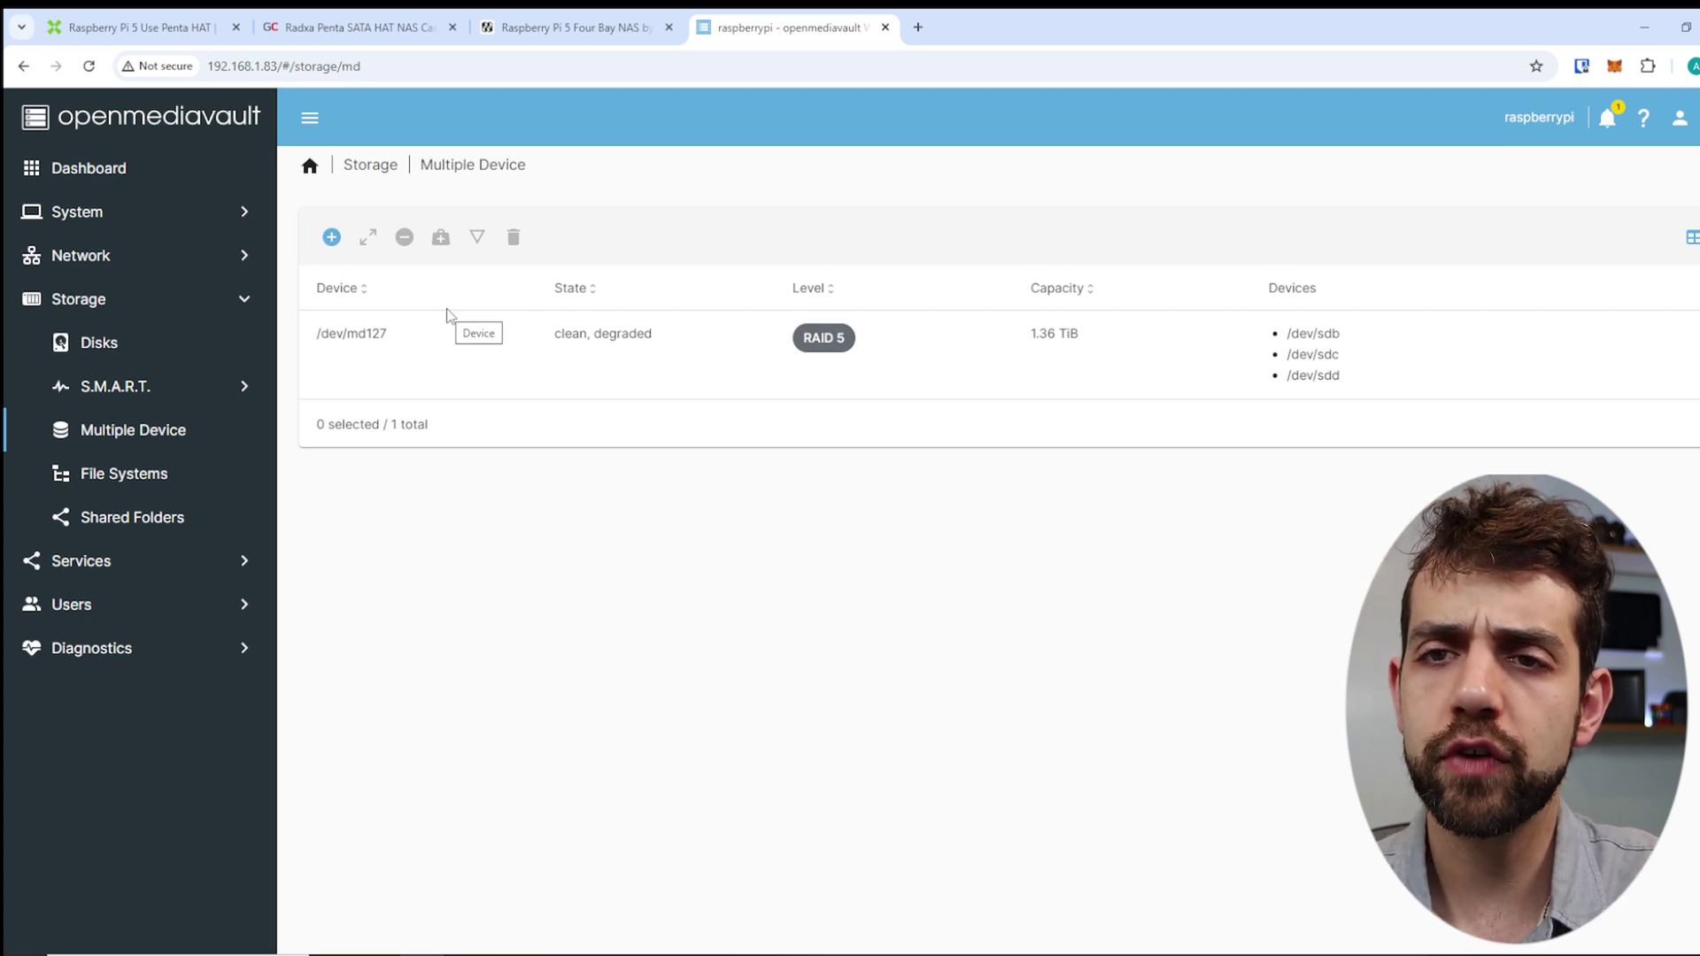
{"action": "left_click", "coordinate": [354, 369]}
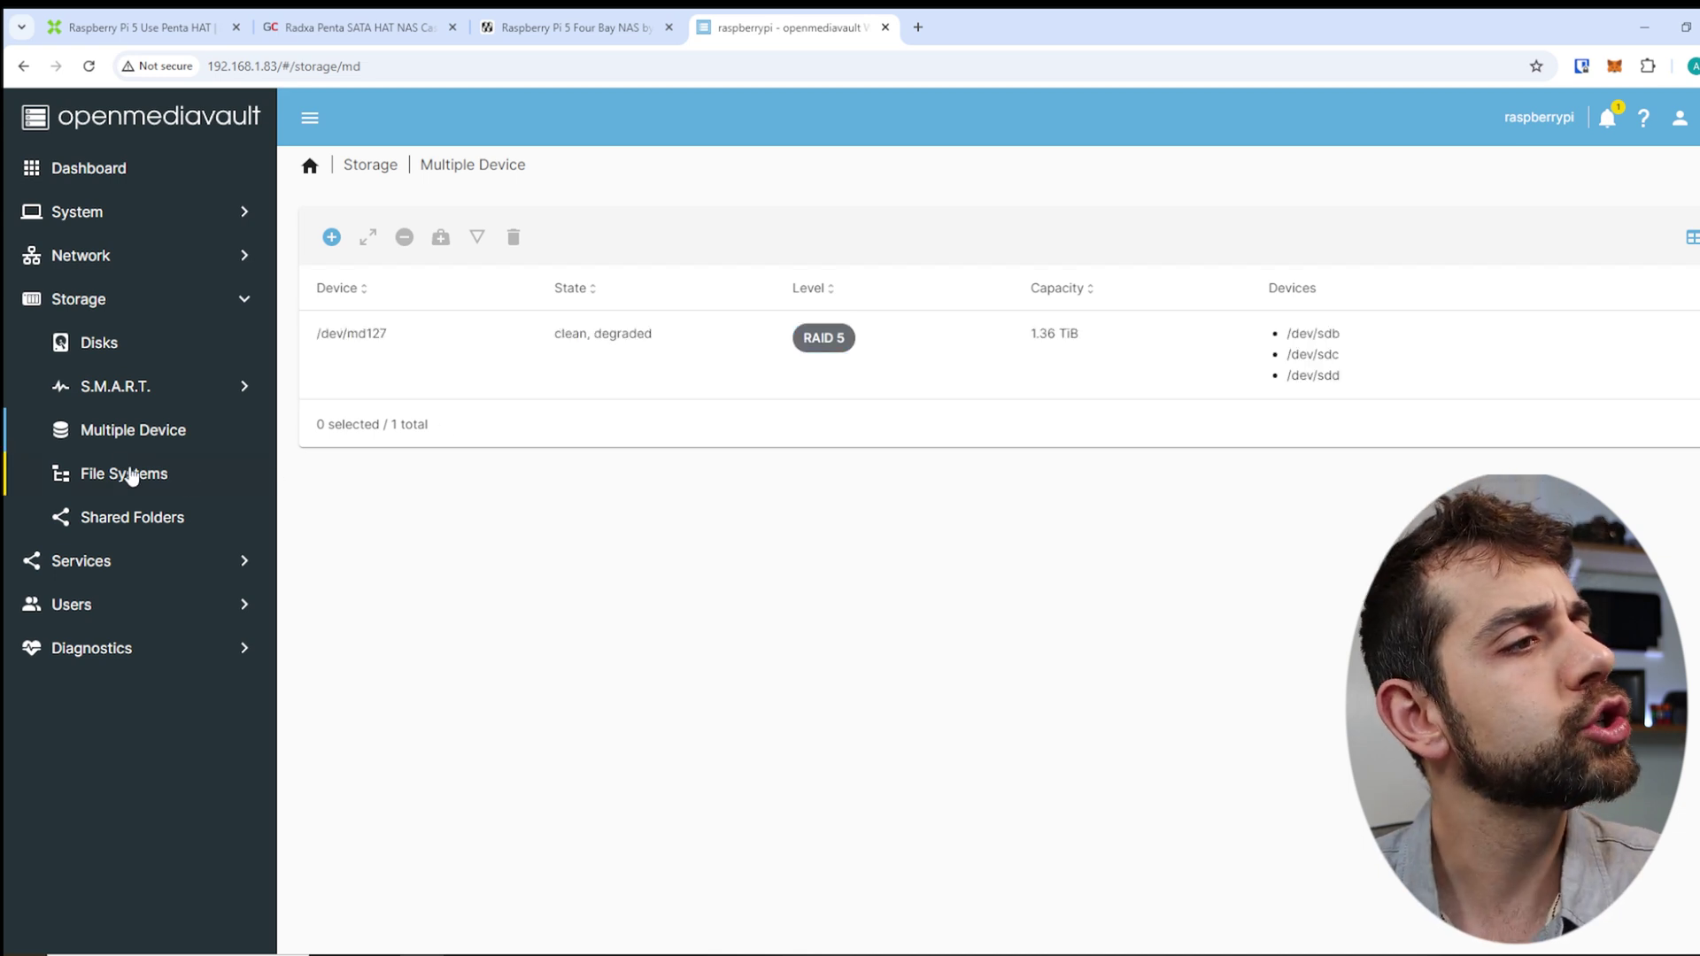
{"action": "left_click", "coordinate": [133, 475]}
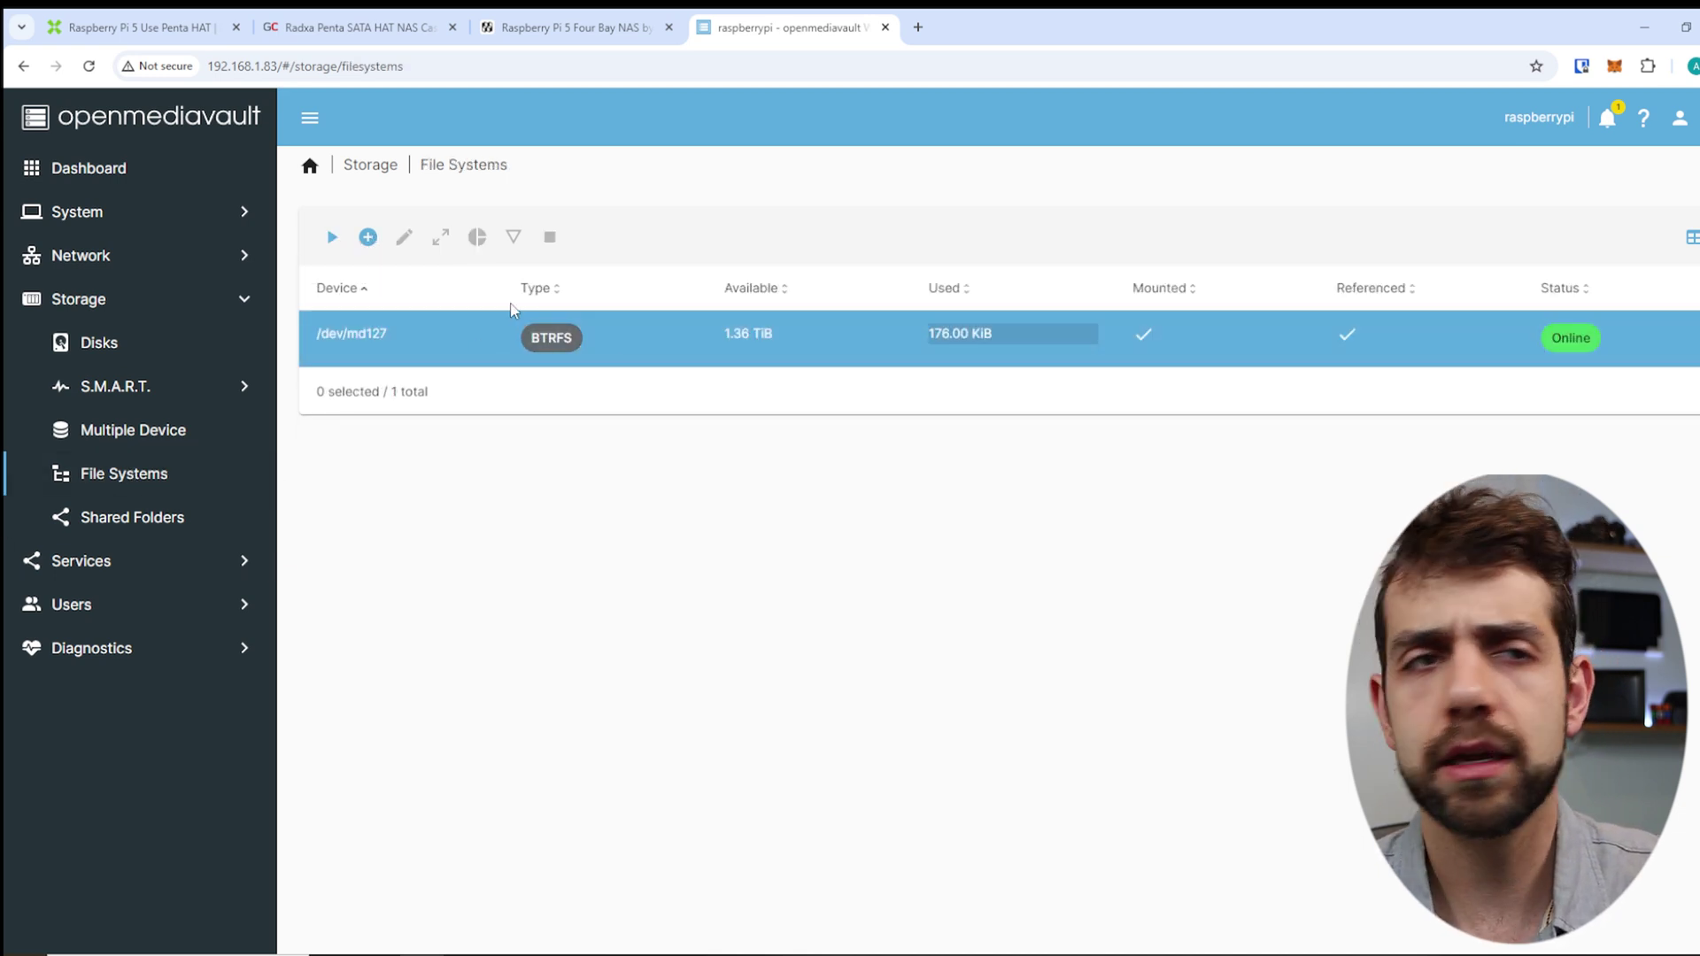
Step: Start a BTRFS file system with profile Single, then cancel and discard the unsaved form
{"action": "left_click", "coordinate": [368, 239]}
{"action": "left_click", "coordinate": [420, 307]}
{"action": "left_click", "coordinate": [413, 389]}
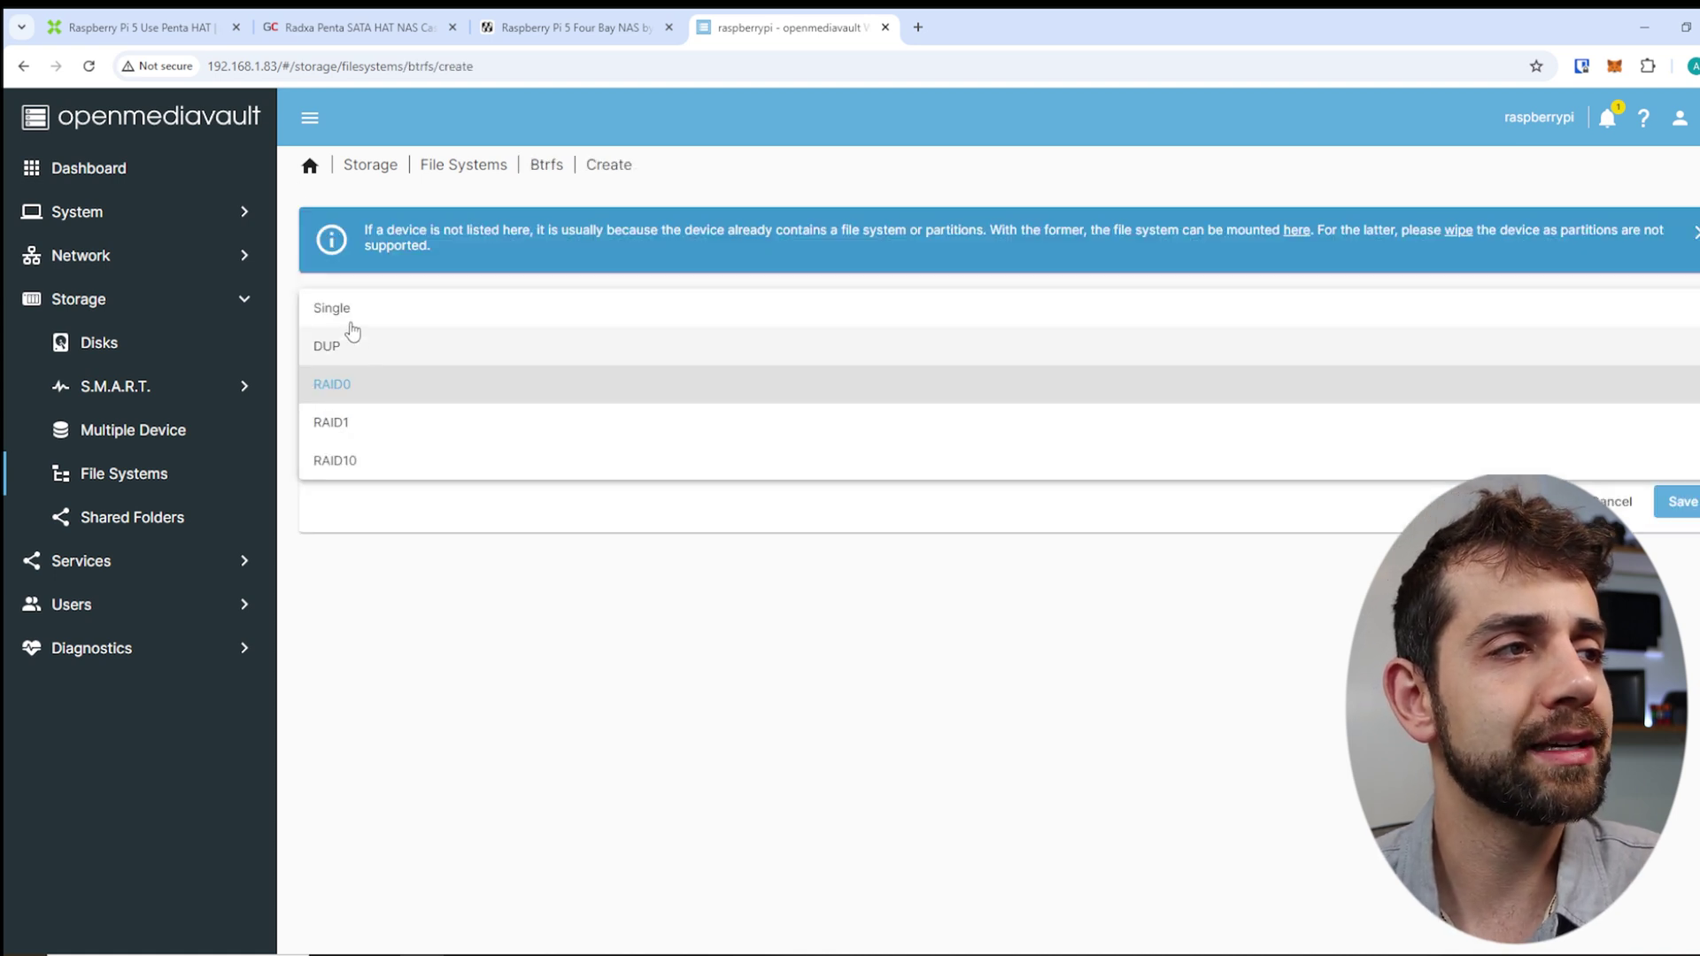
{"action": "left_click", "coordinate": [348, 318]}
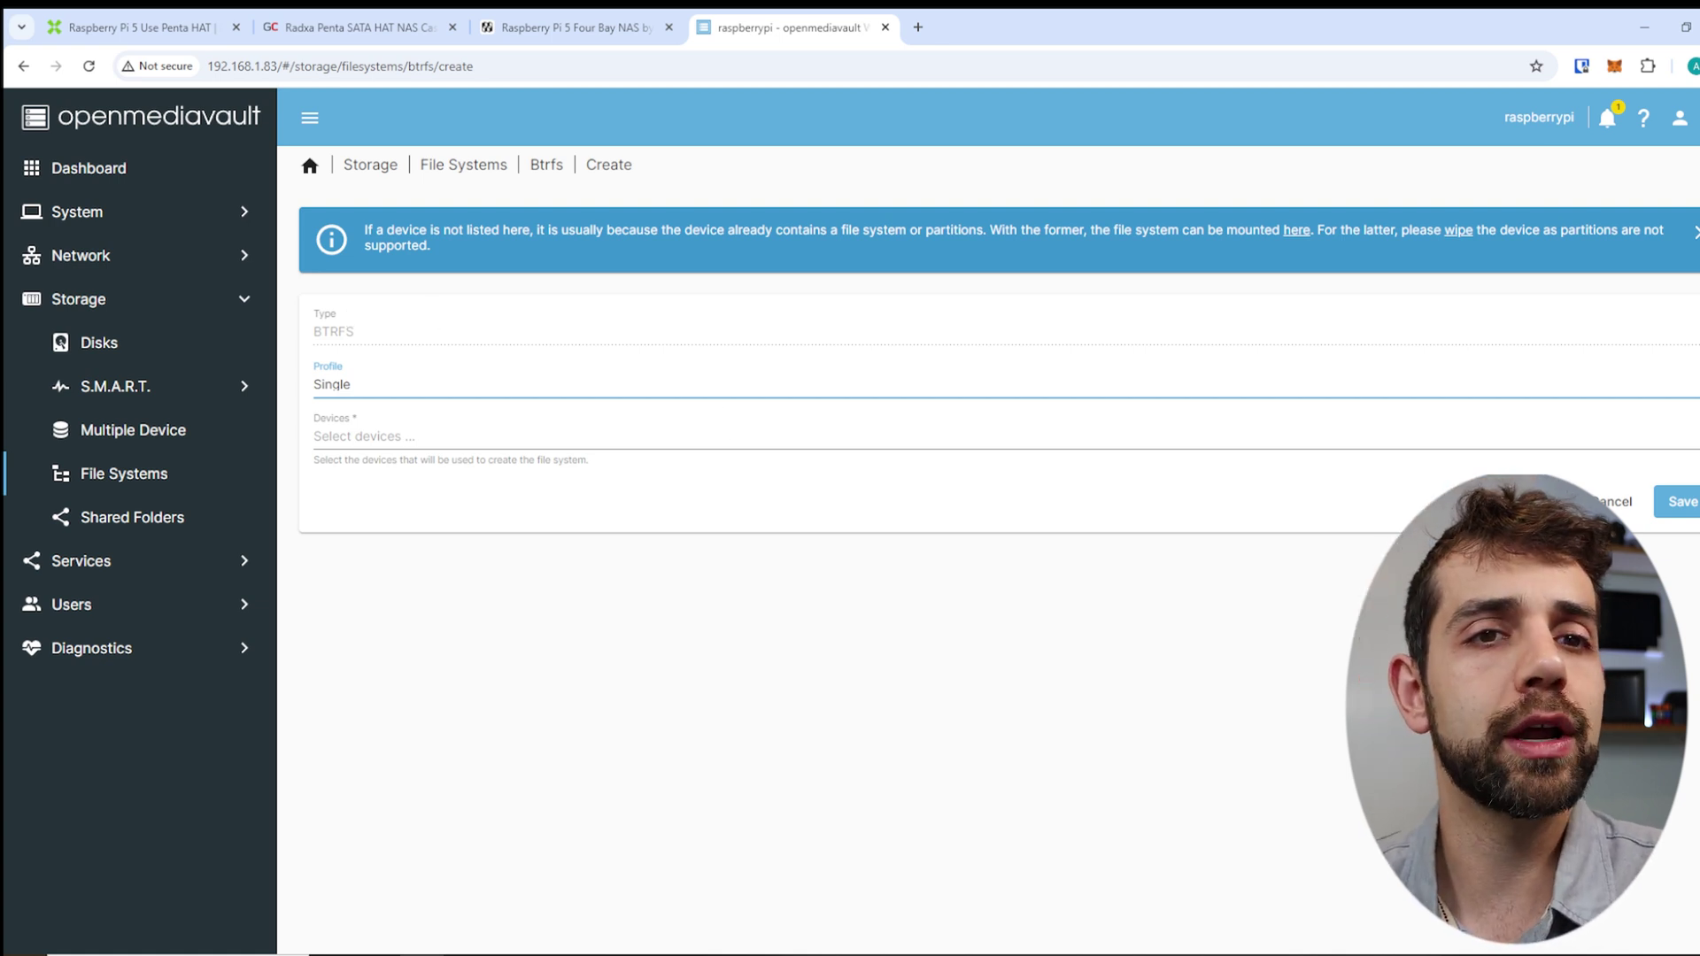
{"action": "left_click", "coordinate": [1618, 501]}
{"action": "left_click", "coordinate": [1095, 570]}
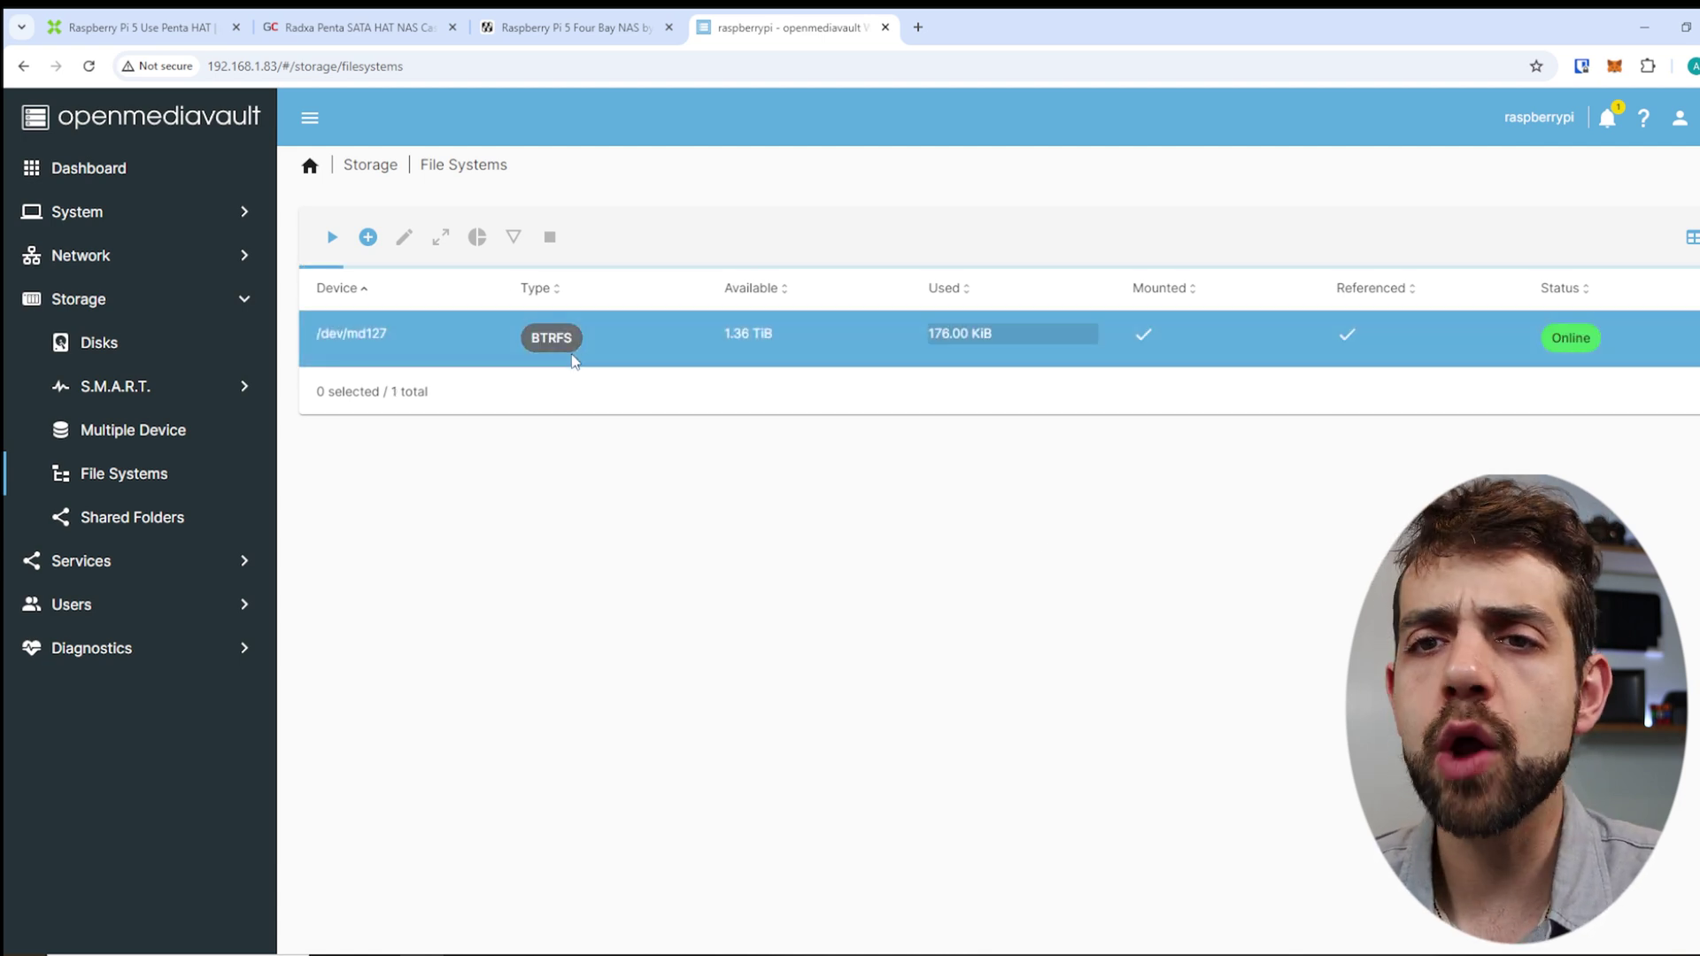
Step: View the /dev/md127 file system details, marking its device error counters, then reselect it
{"action": "left_click", "coordinate": [607, 333]}
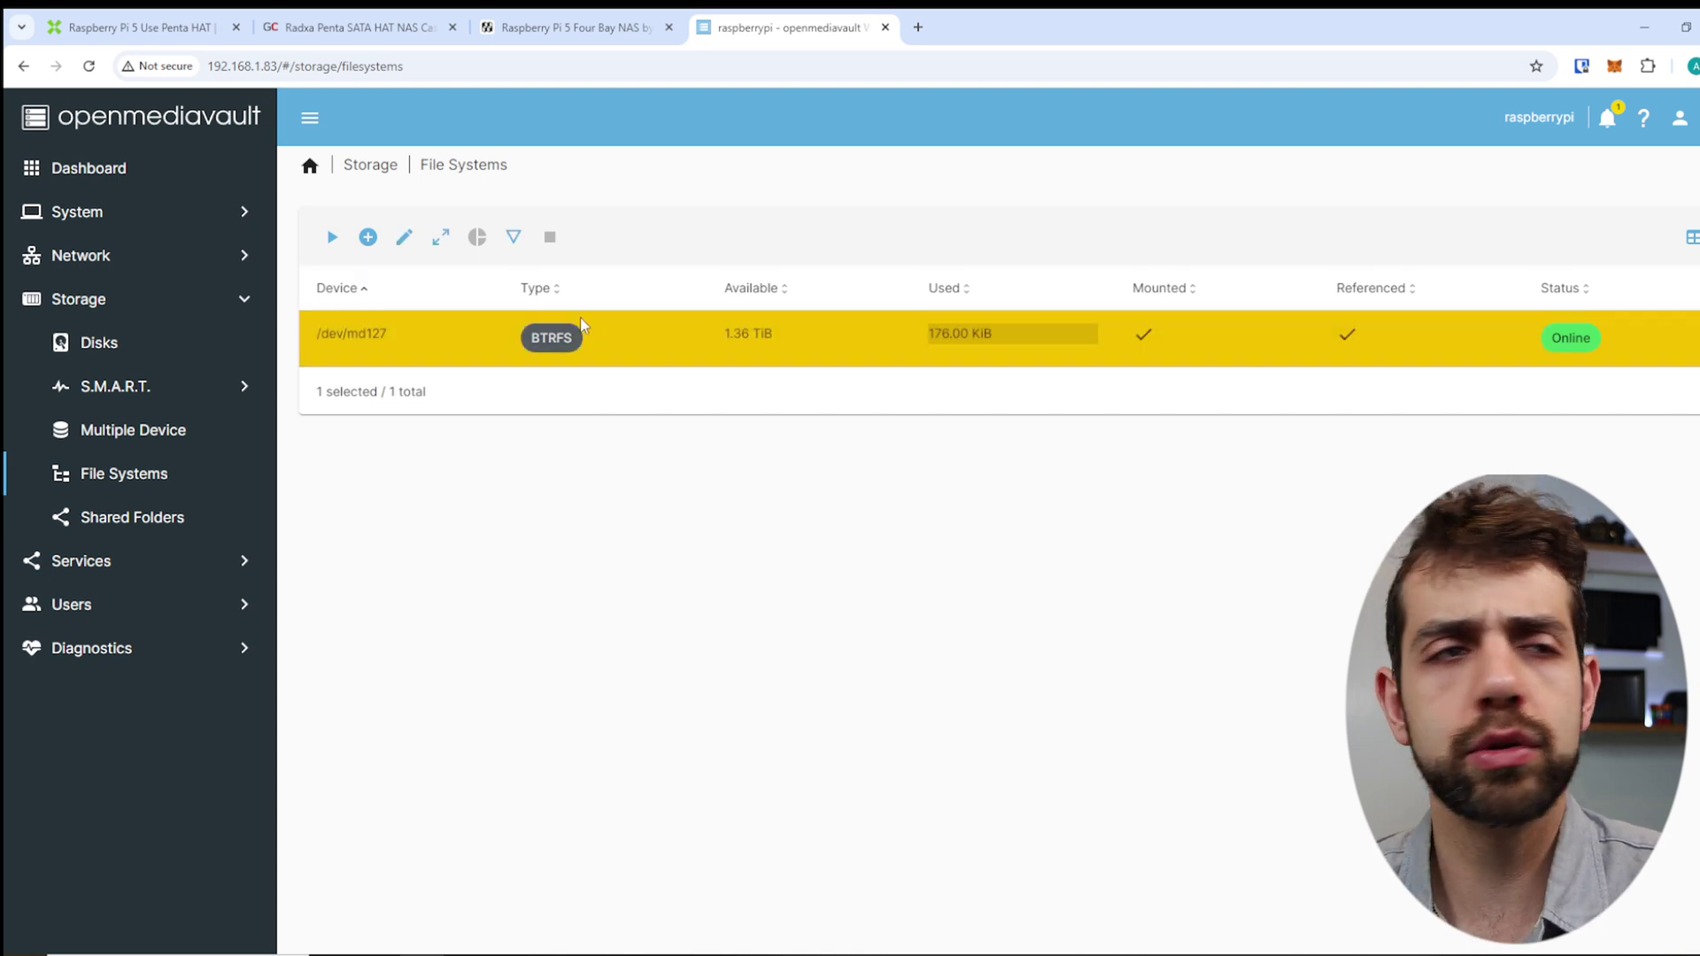
{"action": "left_click", "coordinate": [517, 238]}
{"action": "left_click_drag", "start_coordinate": [405, 409], "coordinate": [618, 562]}
{"action": "left_click", "coordinate": [106, 471]}
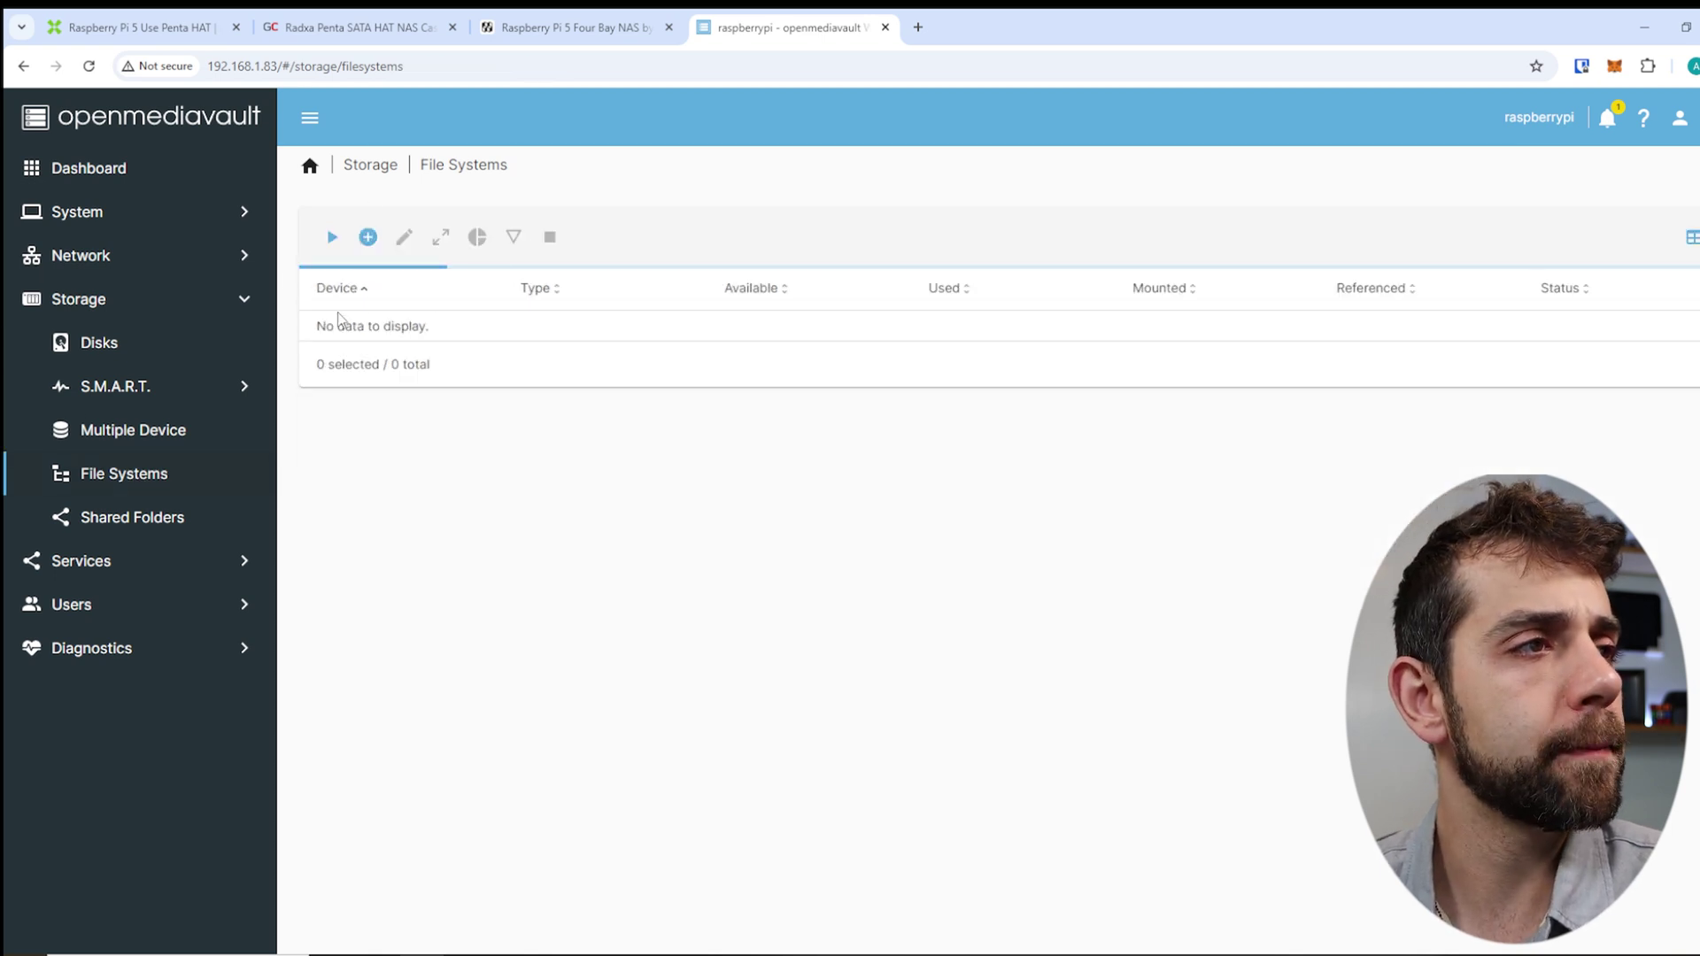
{"action": "left_click", "coordinate": [427, 347]}
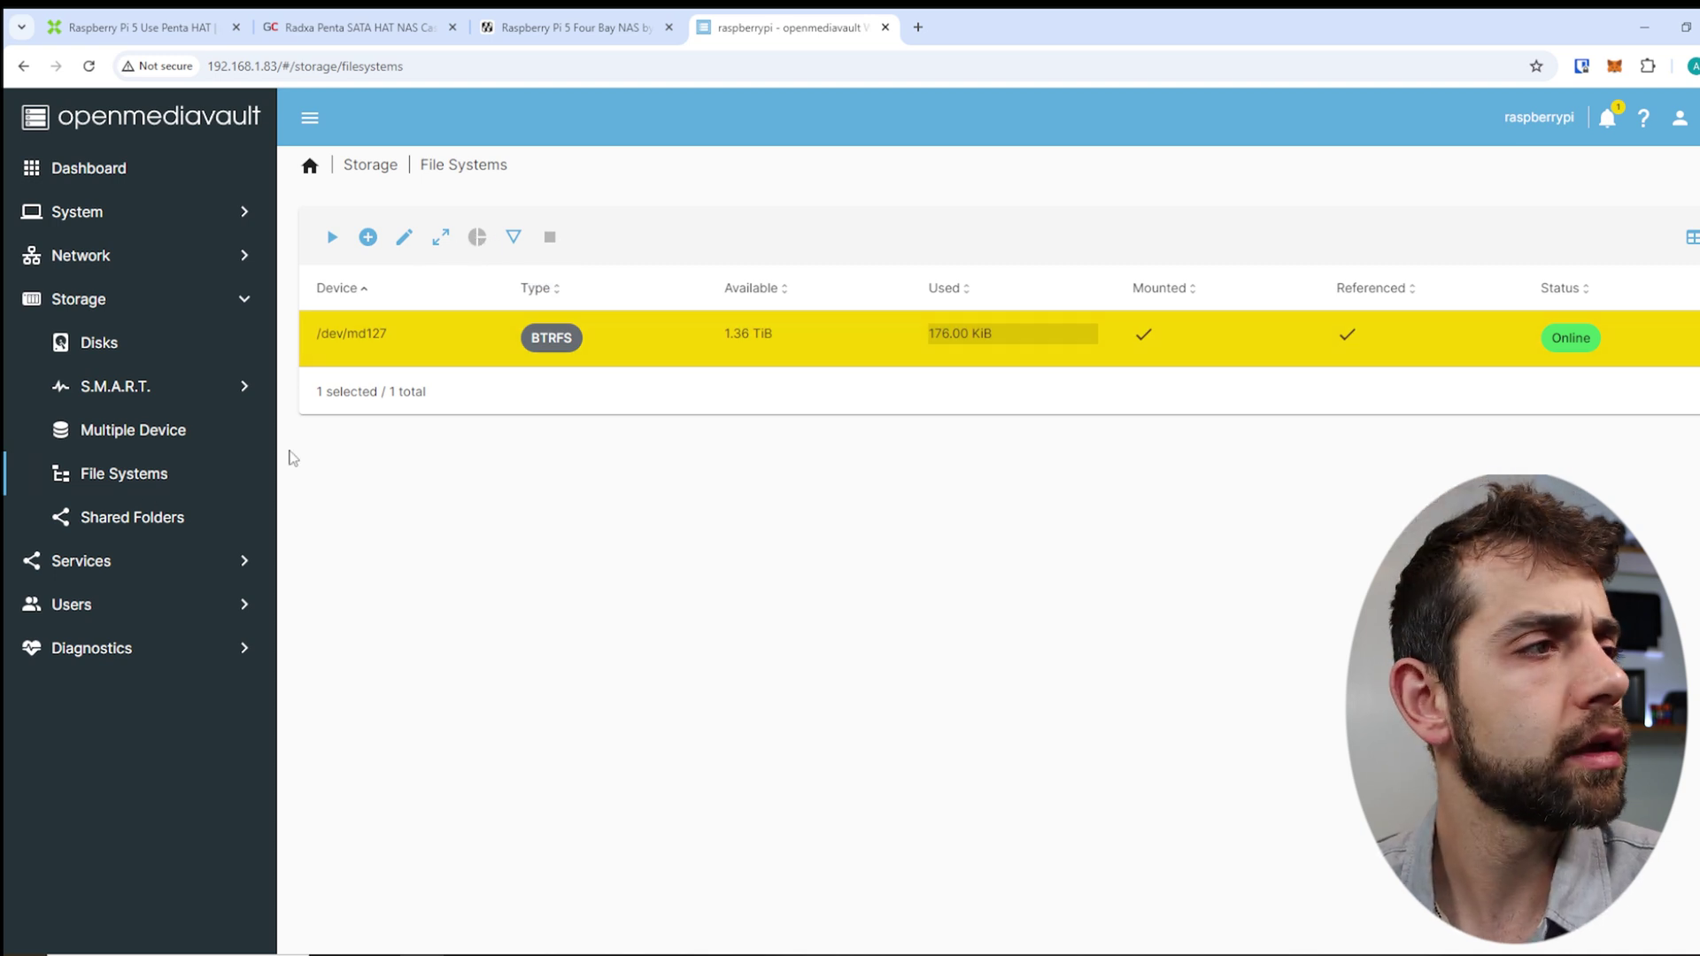
Step: Look over the RAID, file system and shared folder pages, then delete the decker shared folder
{"action": "left_click", "coordinate": [134, 519]}
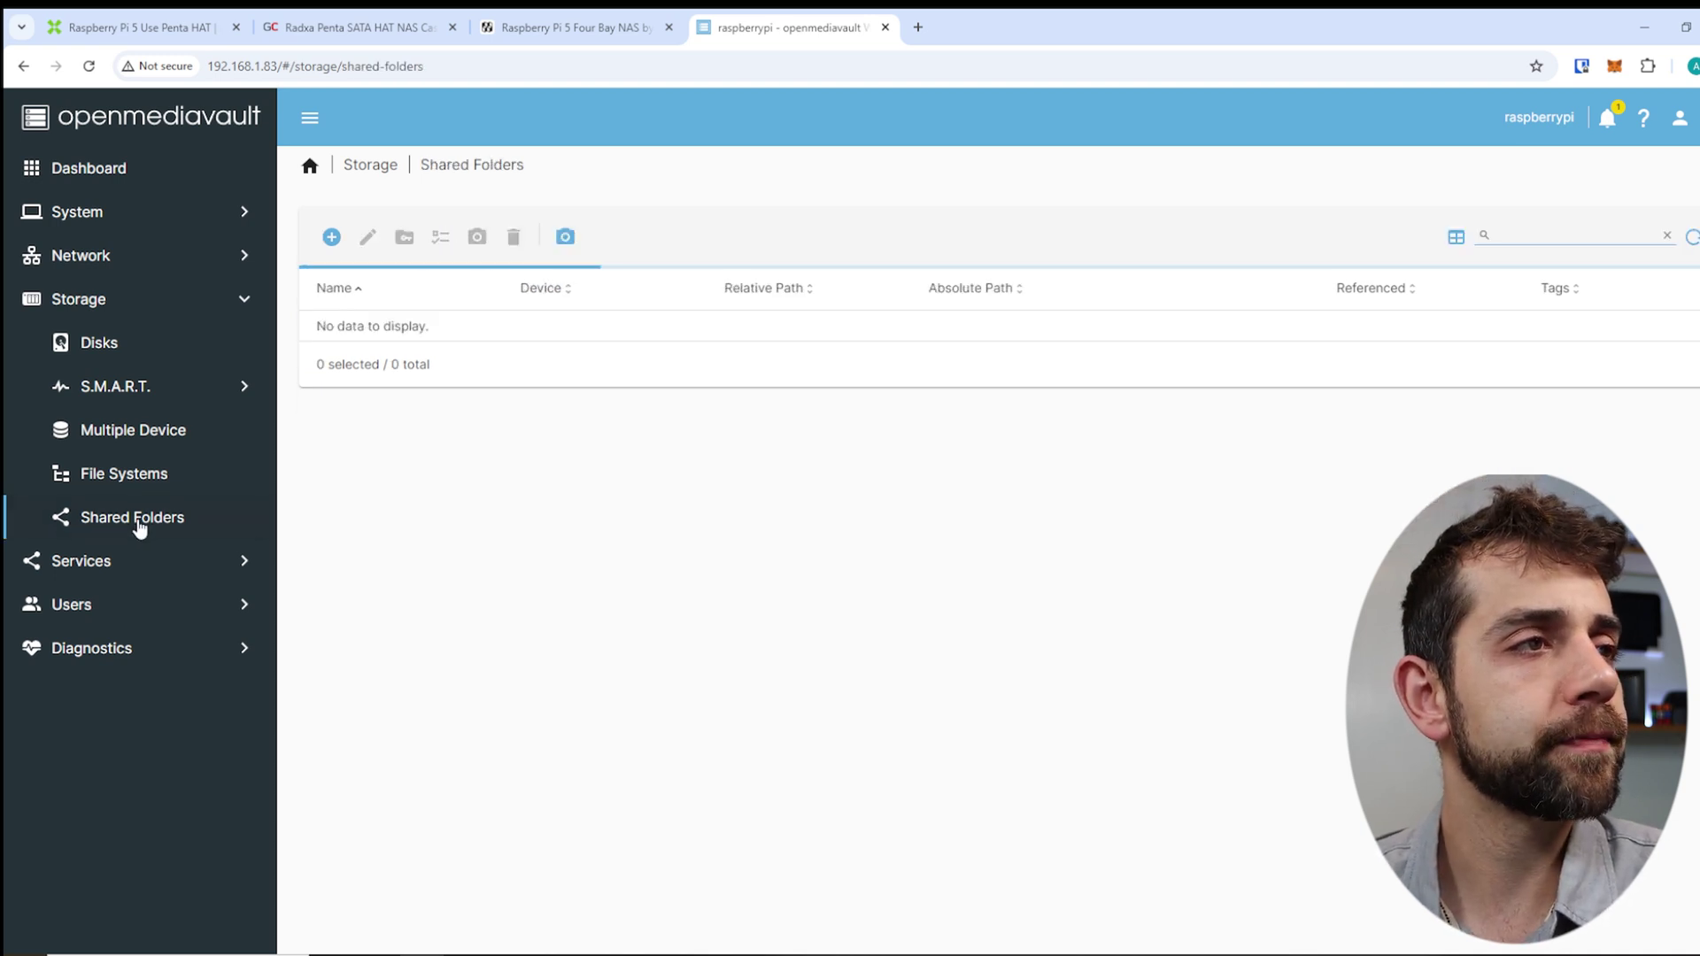
{"action": "left_click", "coordinate": [113, 430]}
{"action": "left_click", "coordinate": [111, 475]}
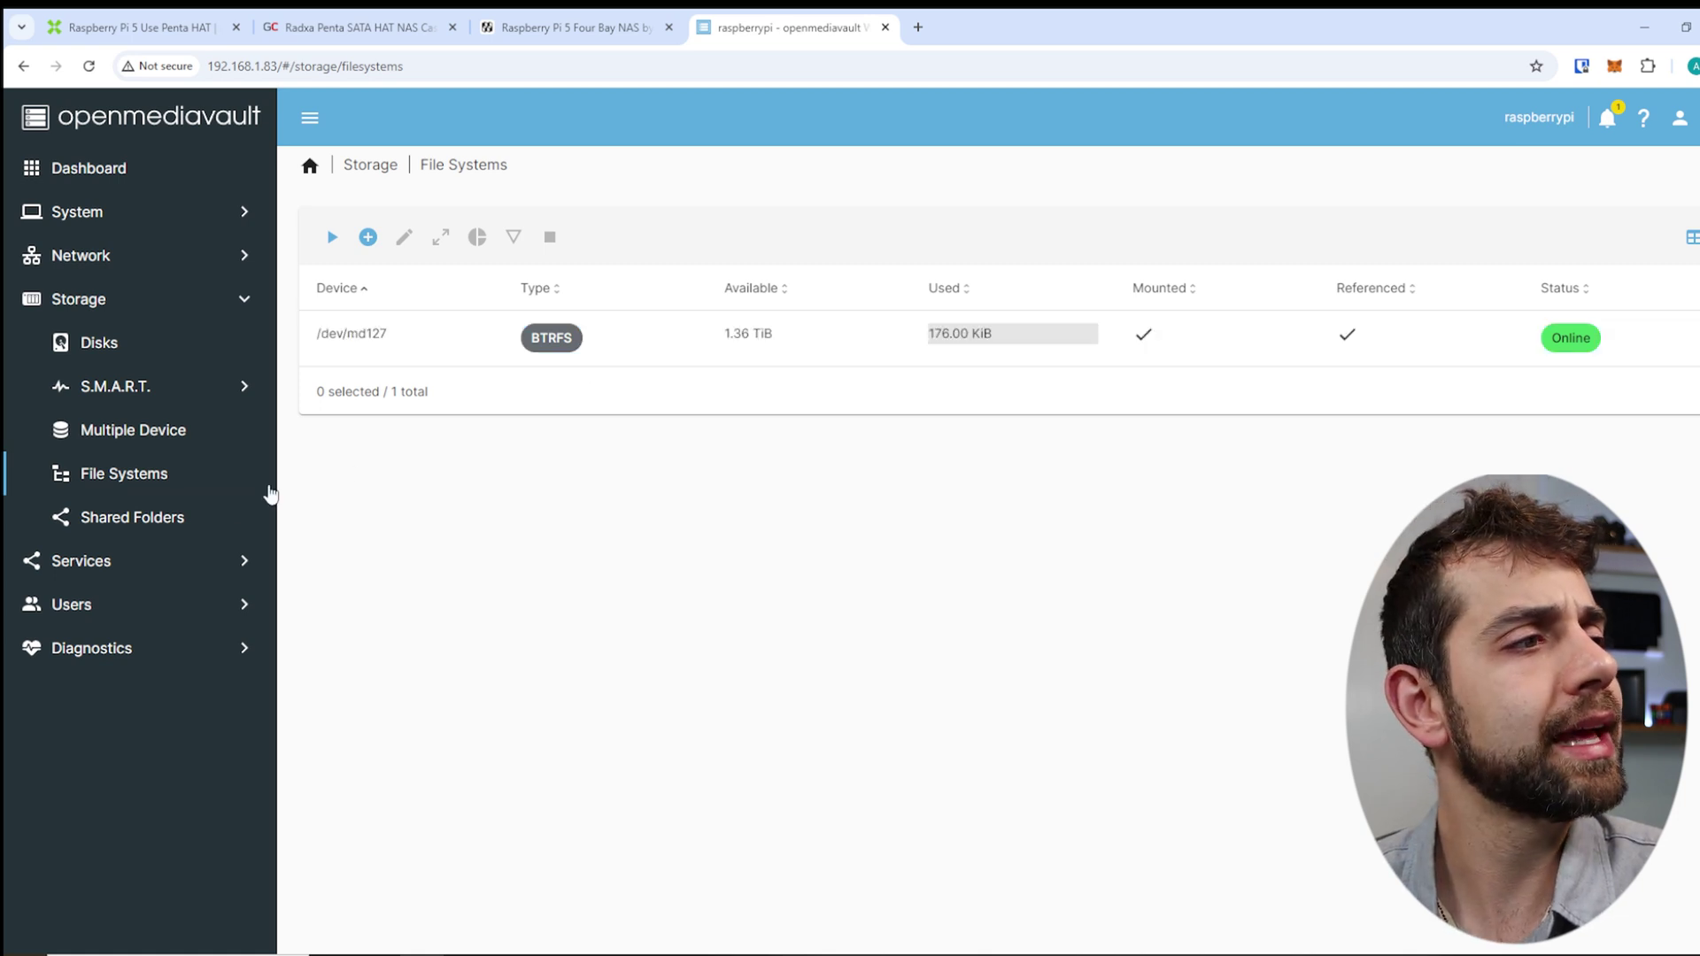
{"action": "left_click", "coordinate": [110, 520]}
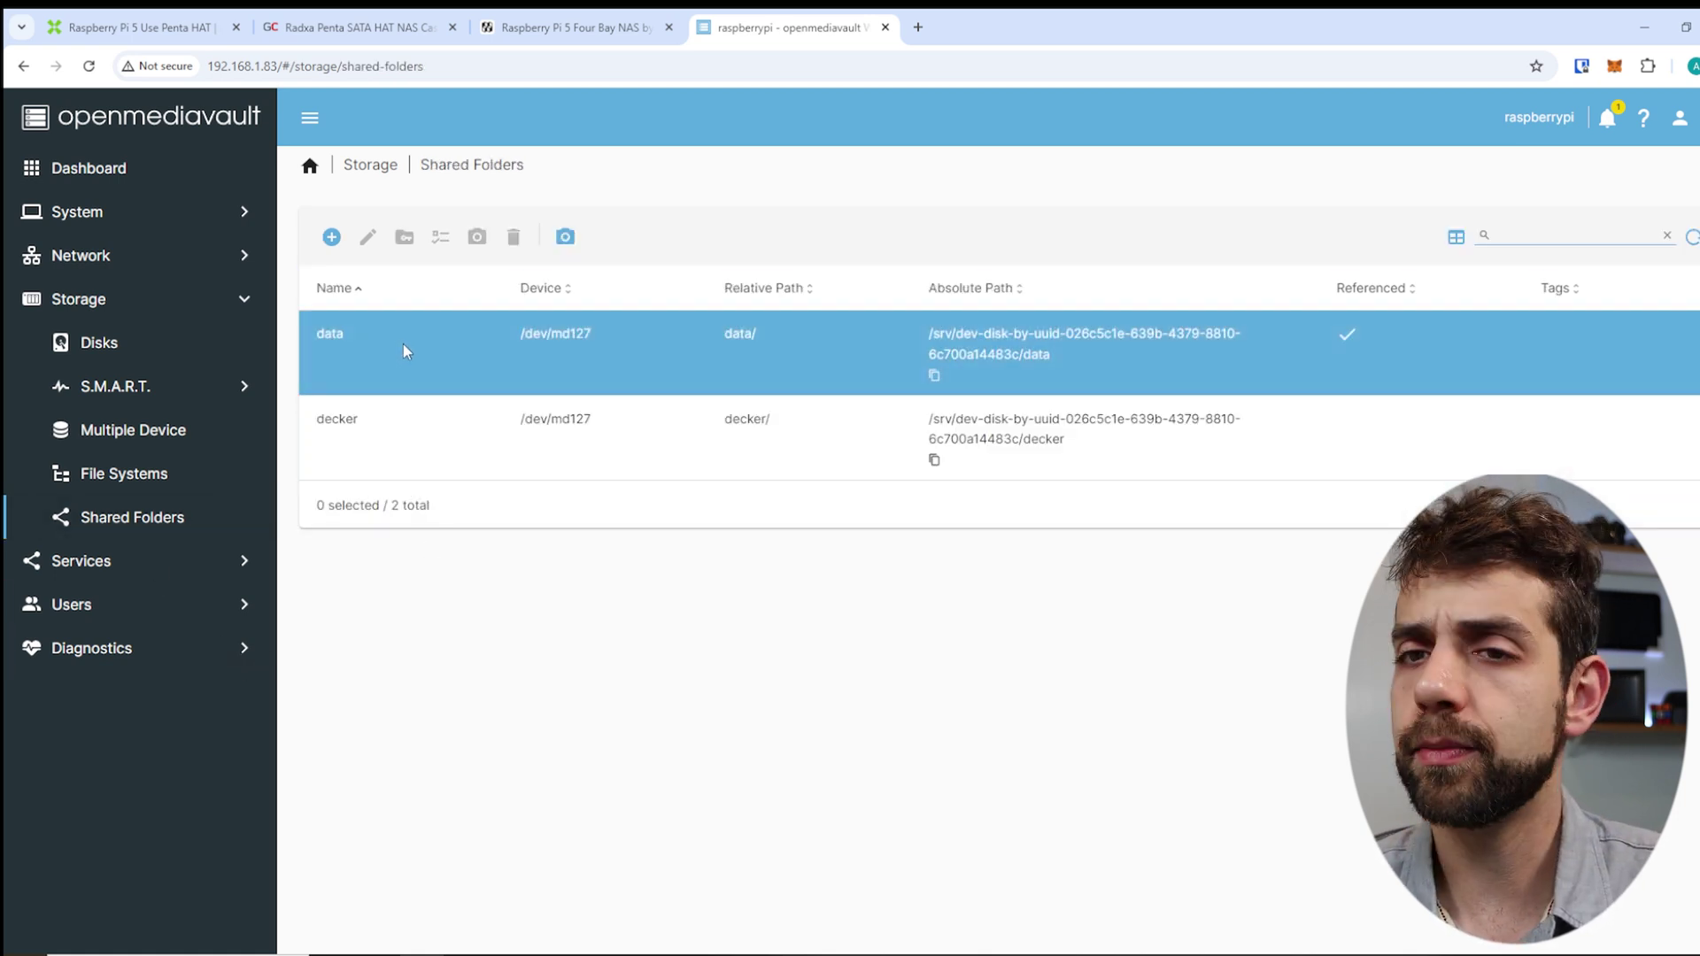
{"action": "left_click", "coordinate": [433, 349]}
{"action": "left_click", "coordinate": [438, 430]}
{"action": "left_click", "coordinate": [514, 236]}
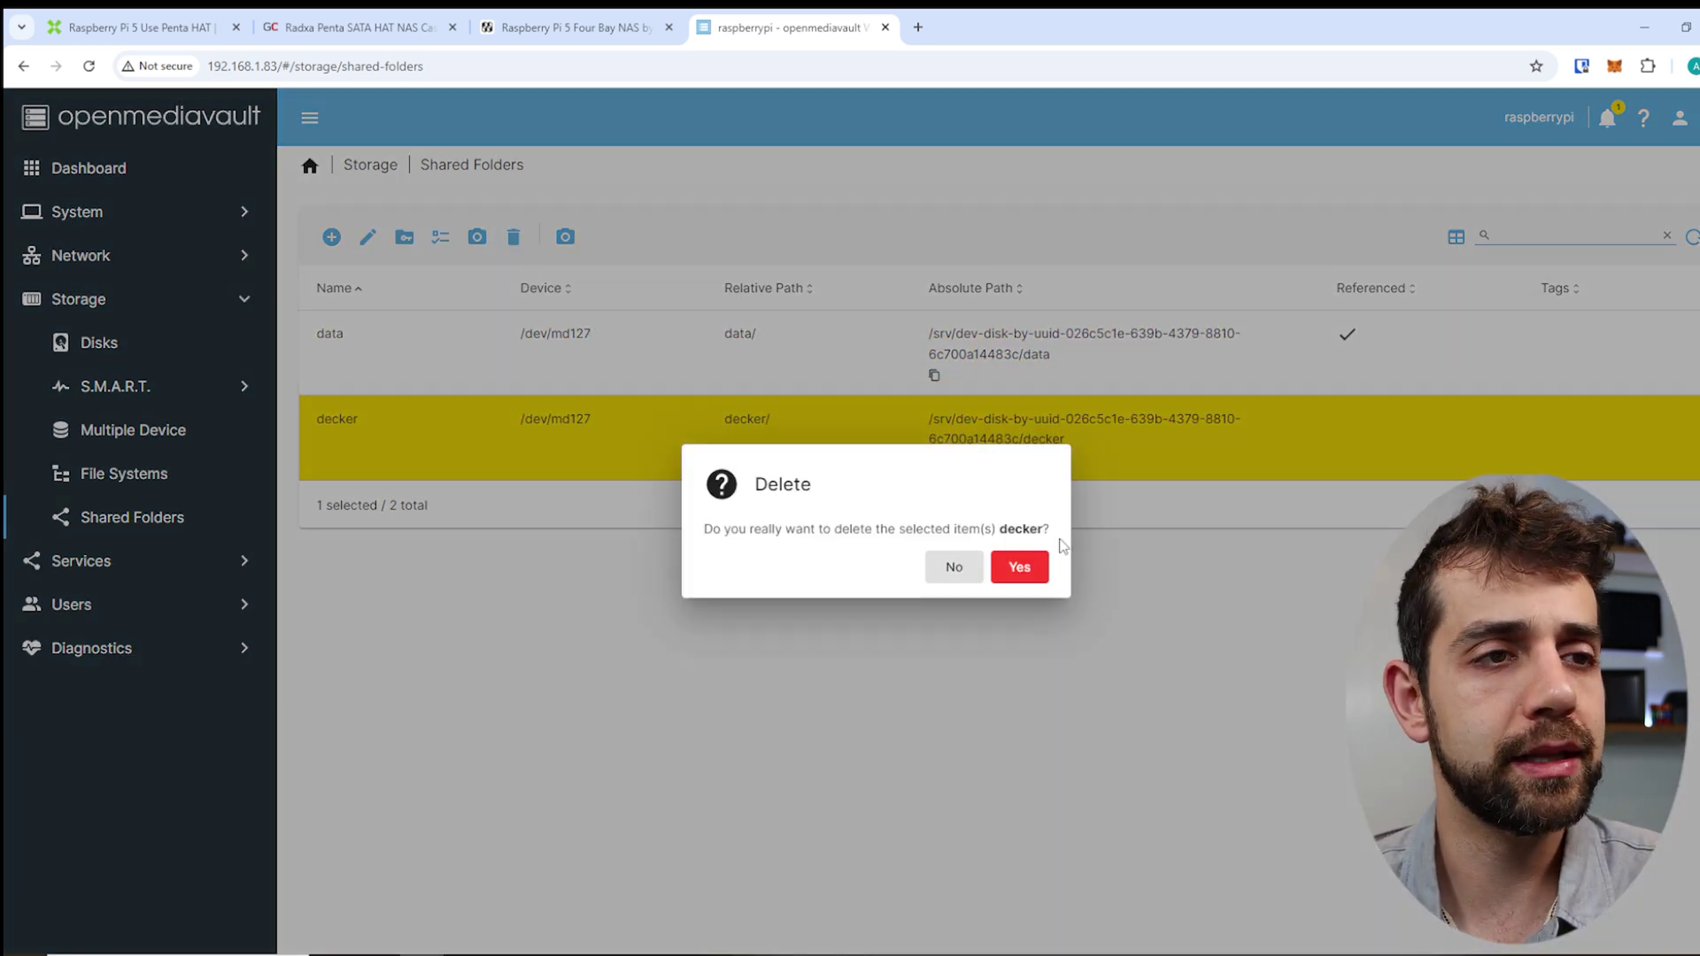
{"action": "key", "text": "Return"}
Step: Start a 'docker' share on /dev/md127, discard it, and revert all pending configuration changes
{"action": "left_click", "coordinate": [331, 236]}
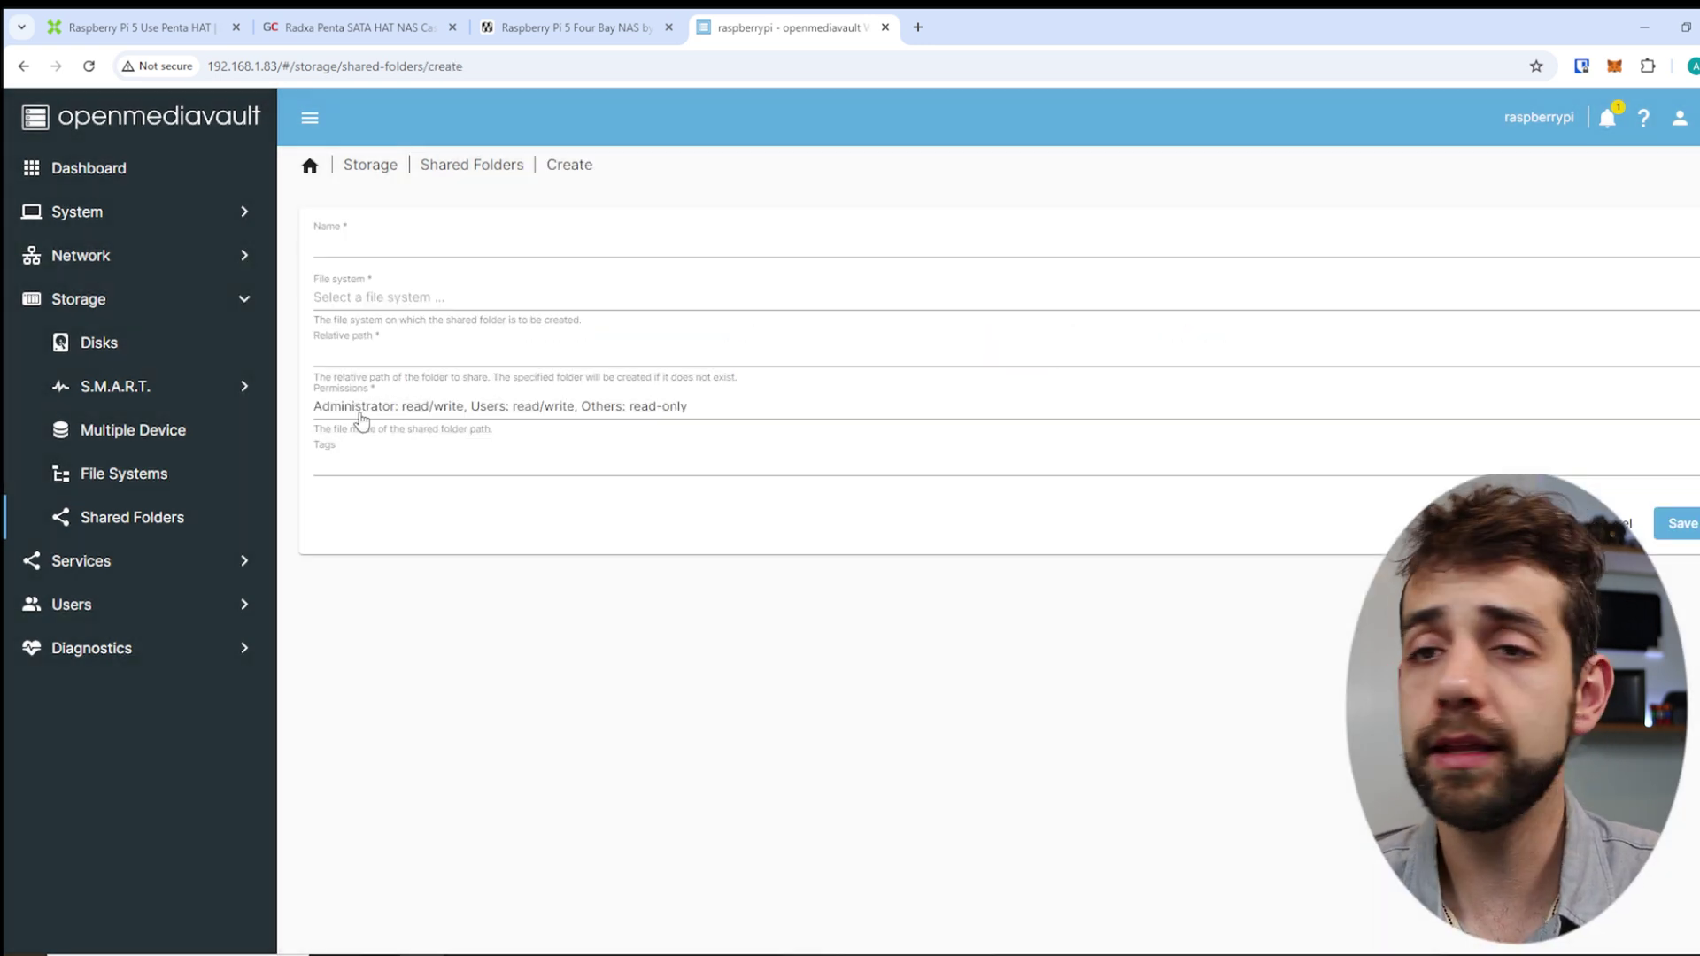
{"action": "left_click", "coordinate": [413, 362]}
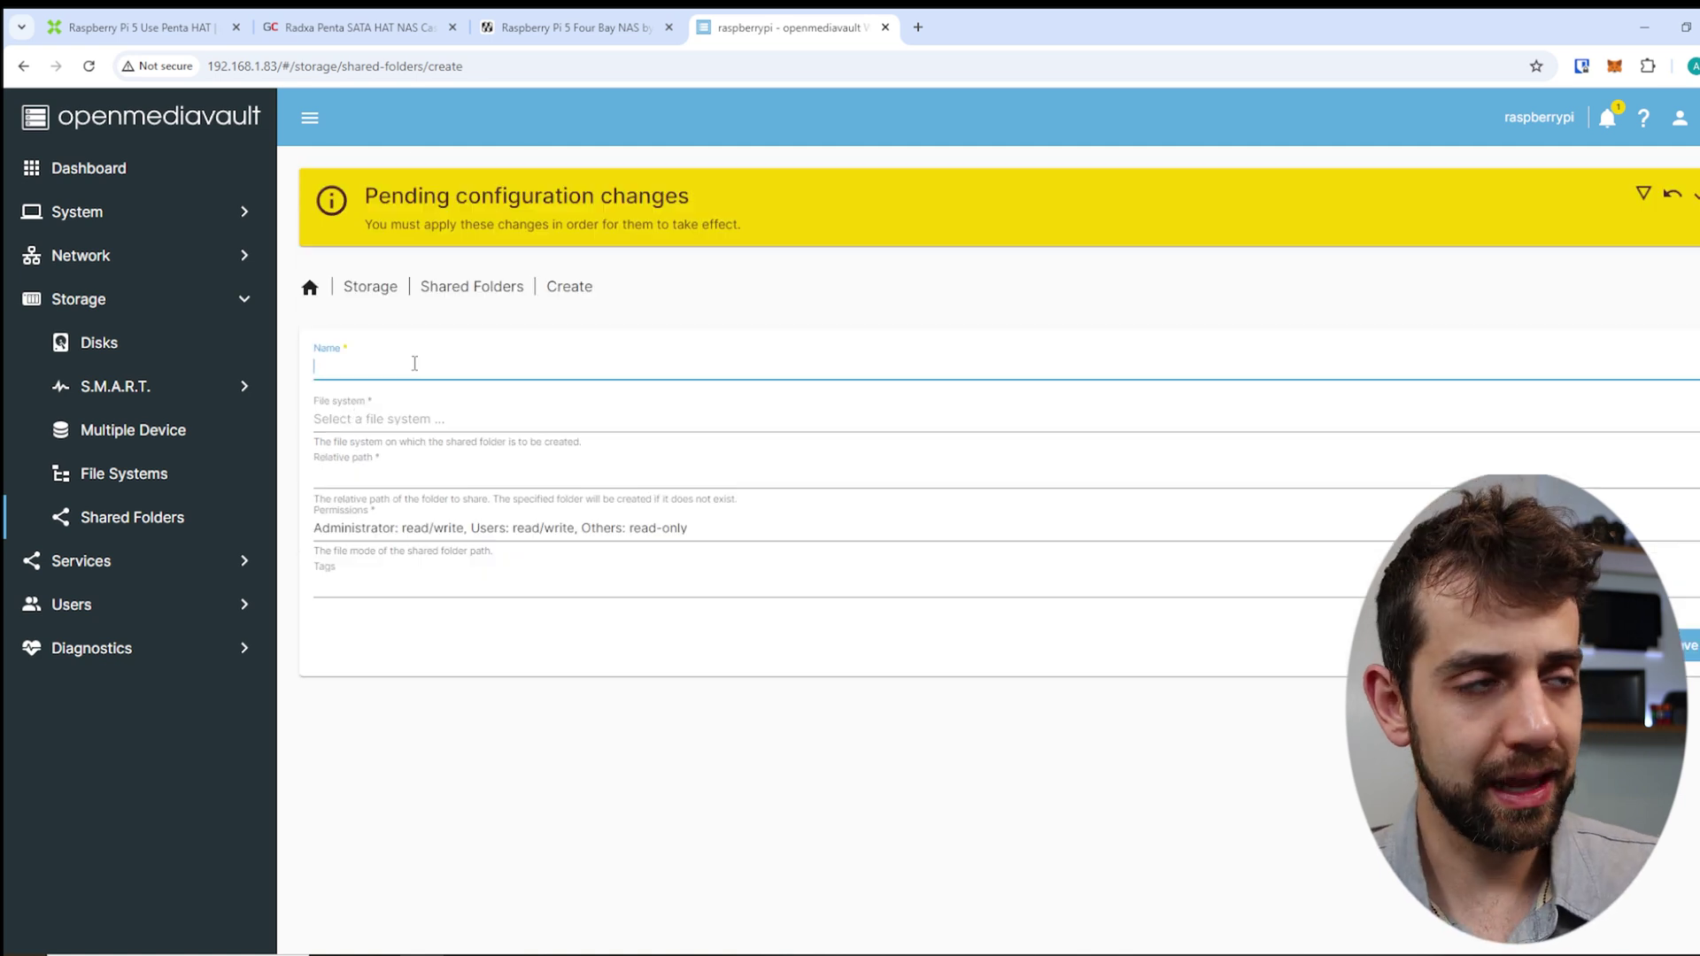
{"action": "type", "text": "docker"}
{"action": "left_click", "coordinate": [372, 417]}
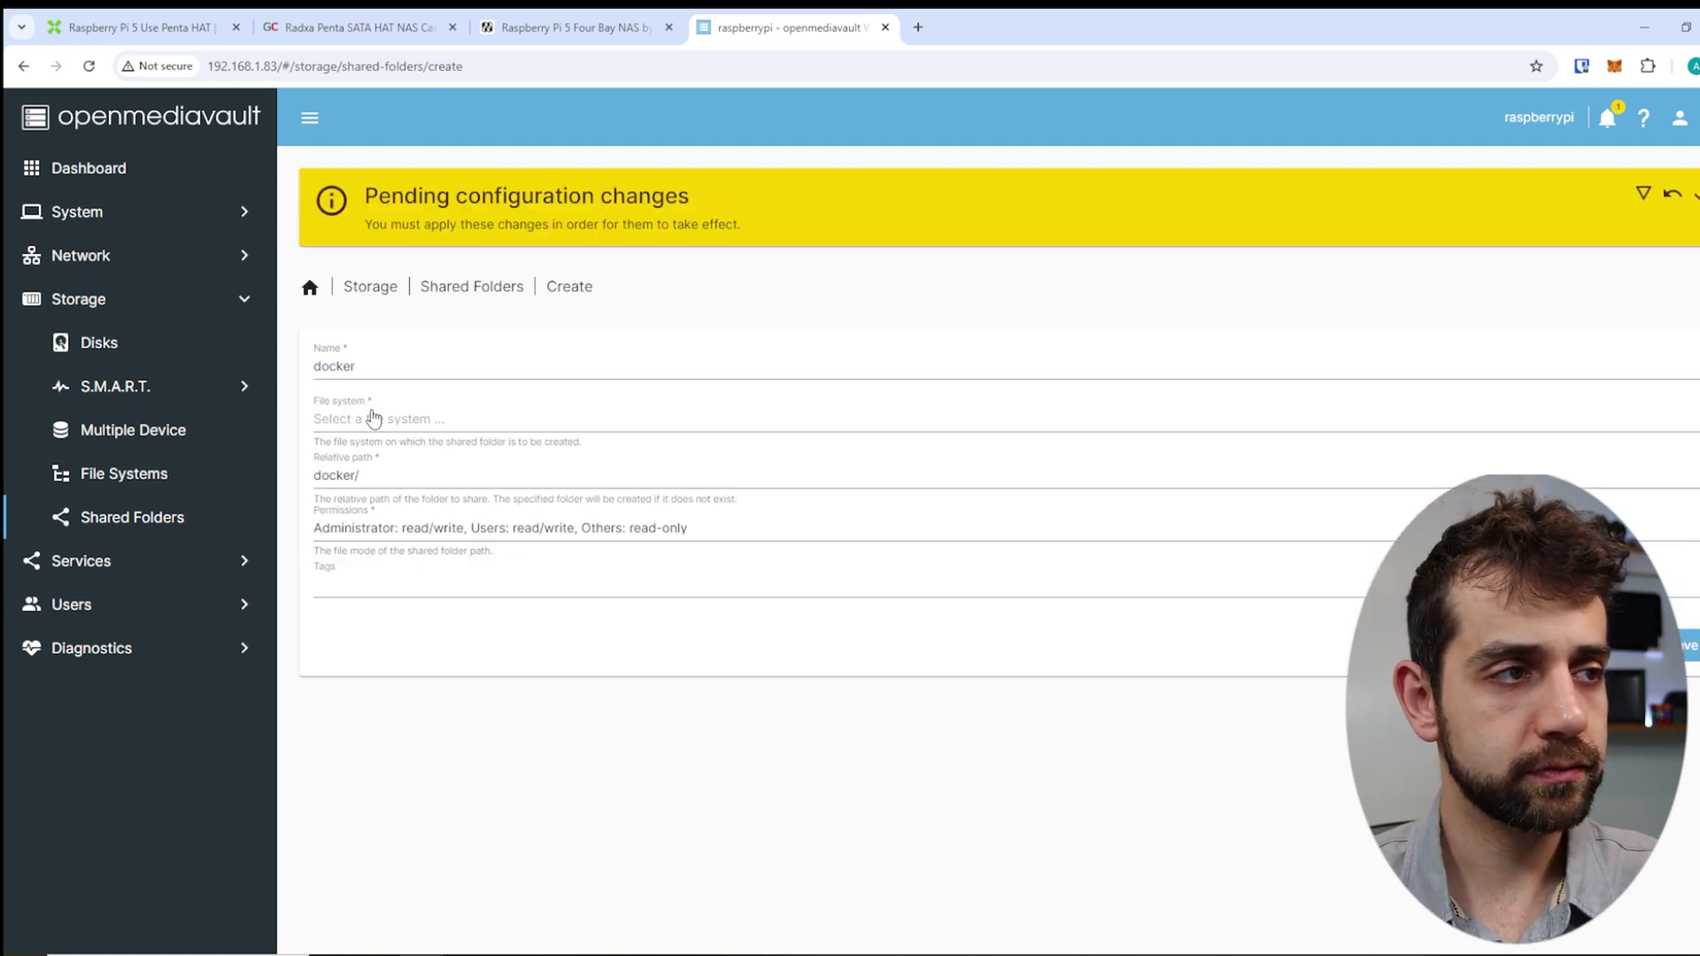
{"action": "left_click", "coordinate": [445, 429]}
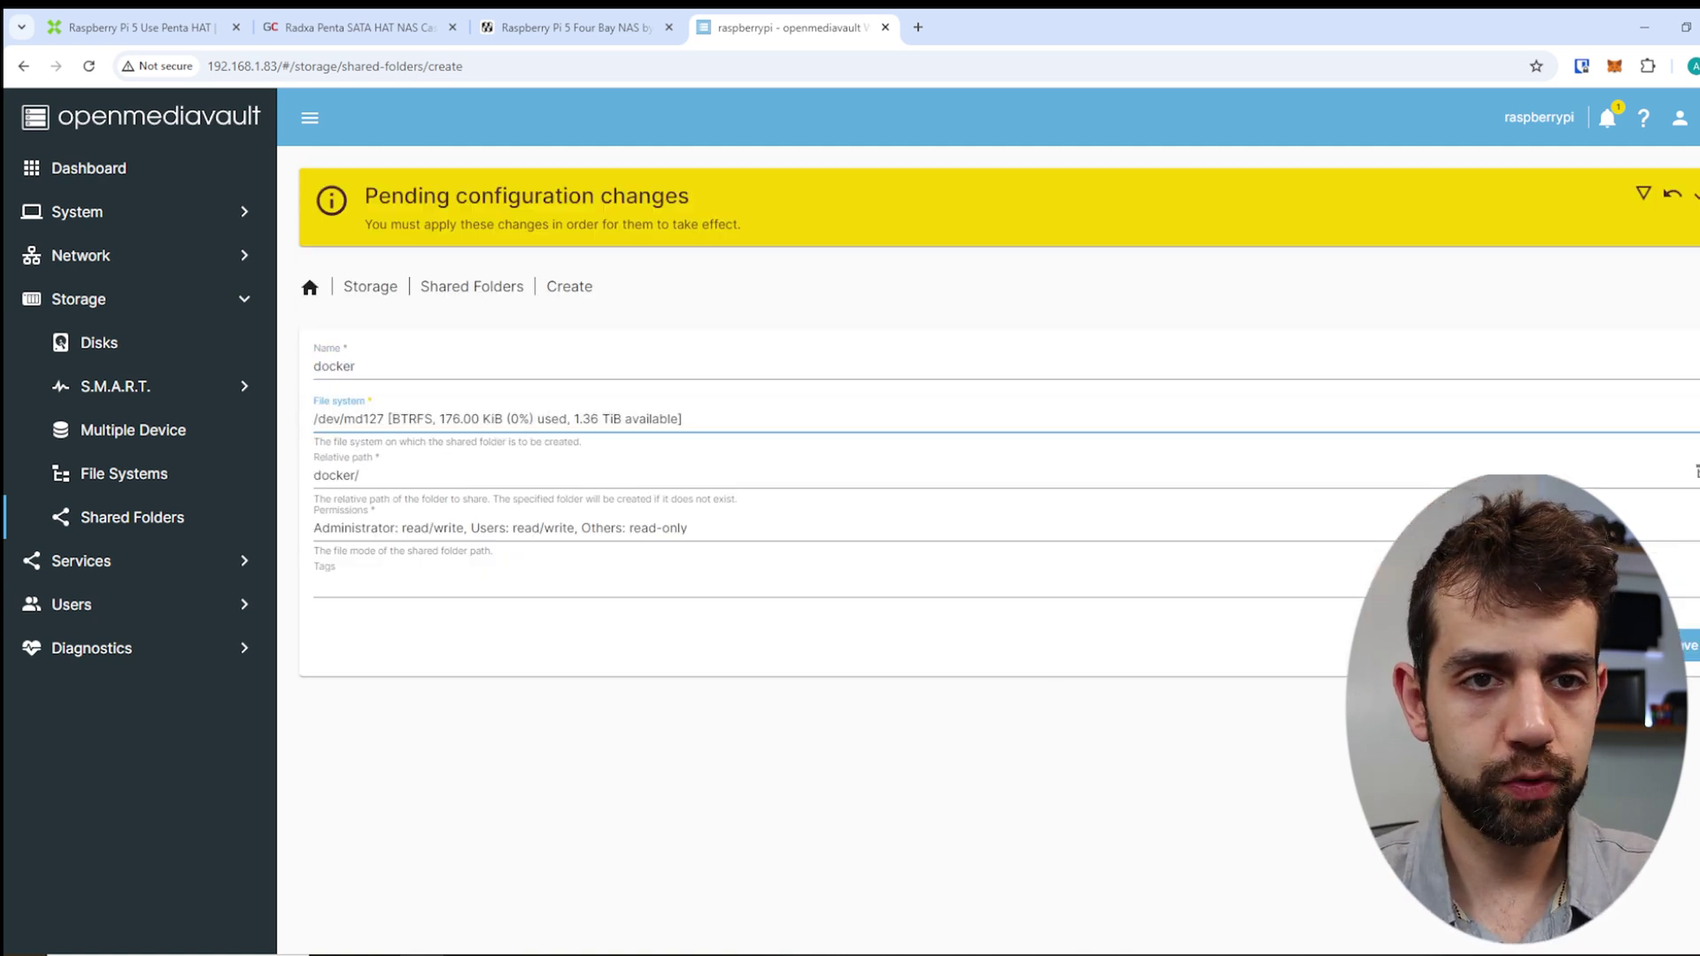
{"action": "left_click", "coordinate": [1625, 645]}
{"action": "left_click", "coordinate": [1103, 564]}
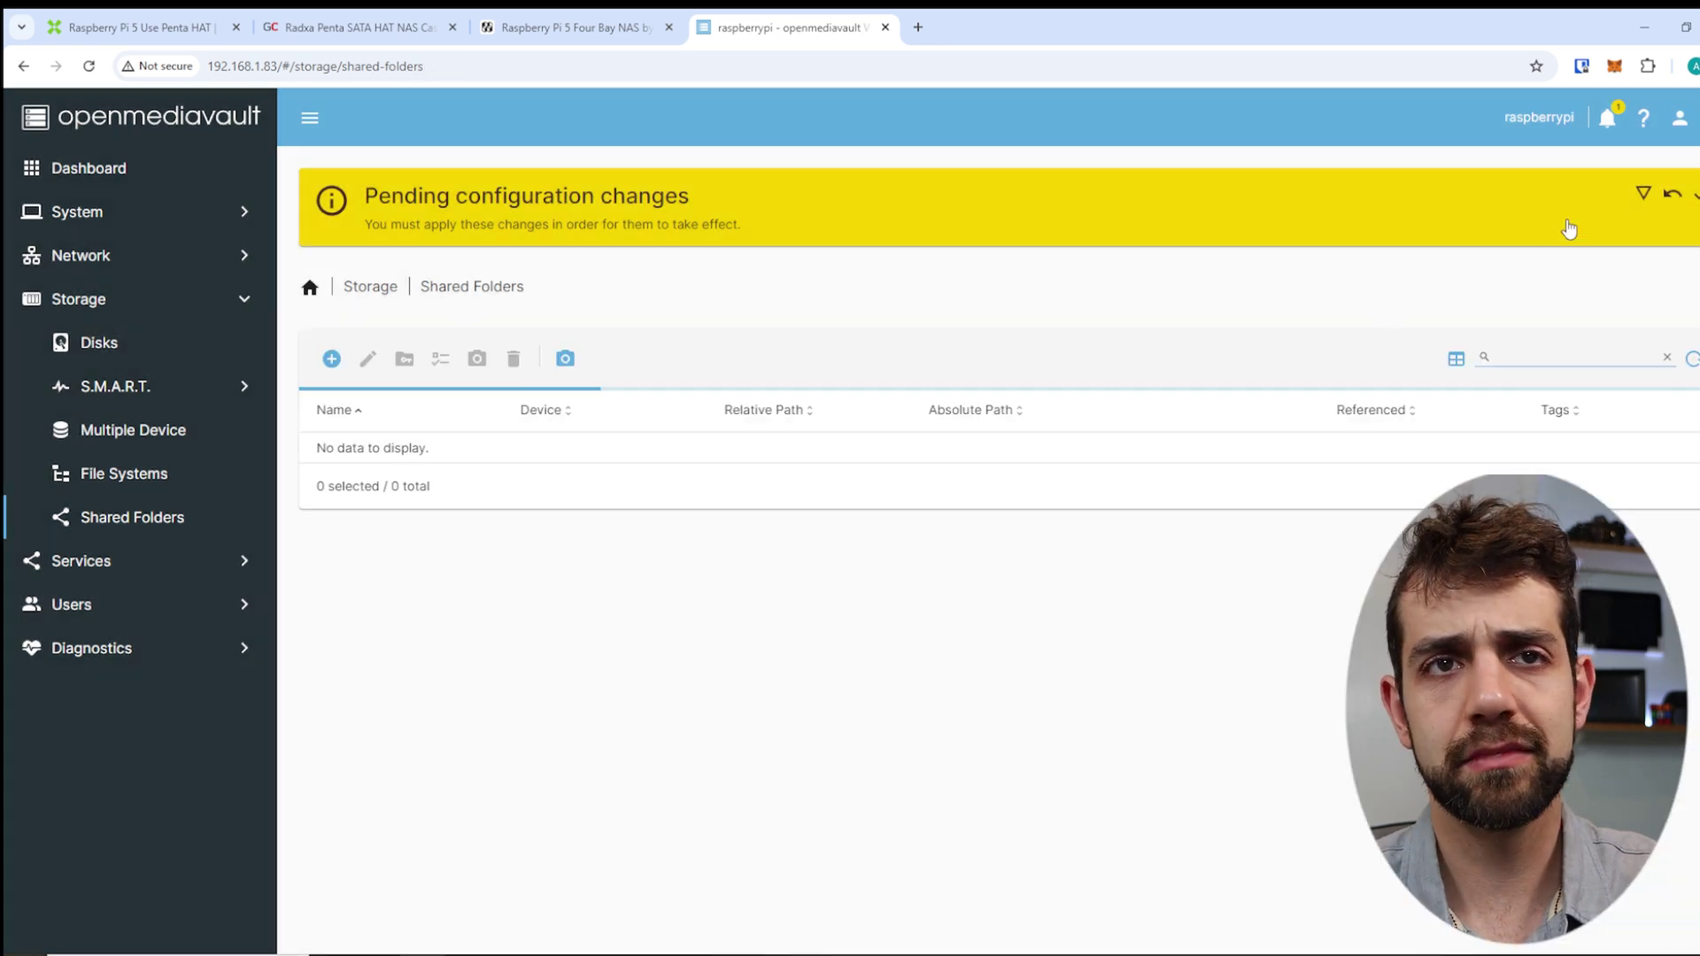
{"action": "left_click", "coordinate": [1672, 193]}
{"action": "left_click", "coordinate": [1013, 565]}
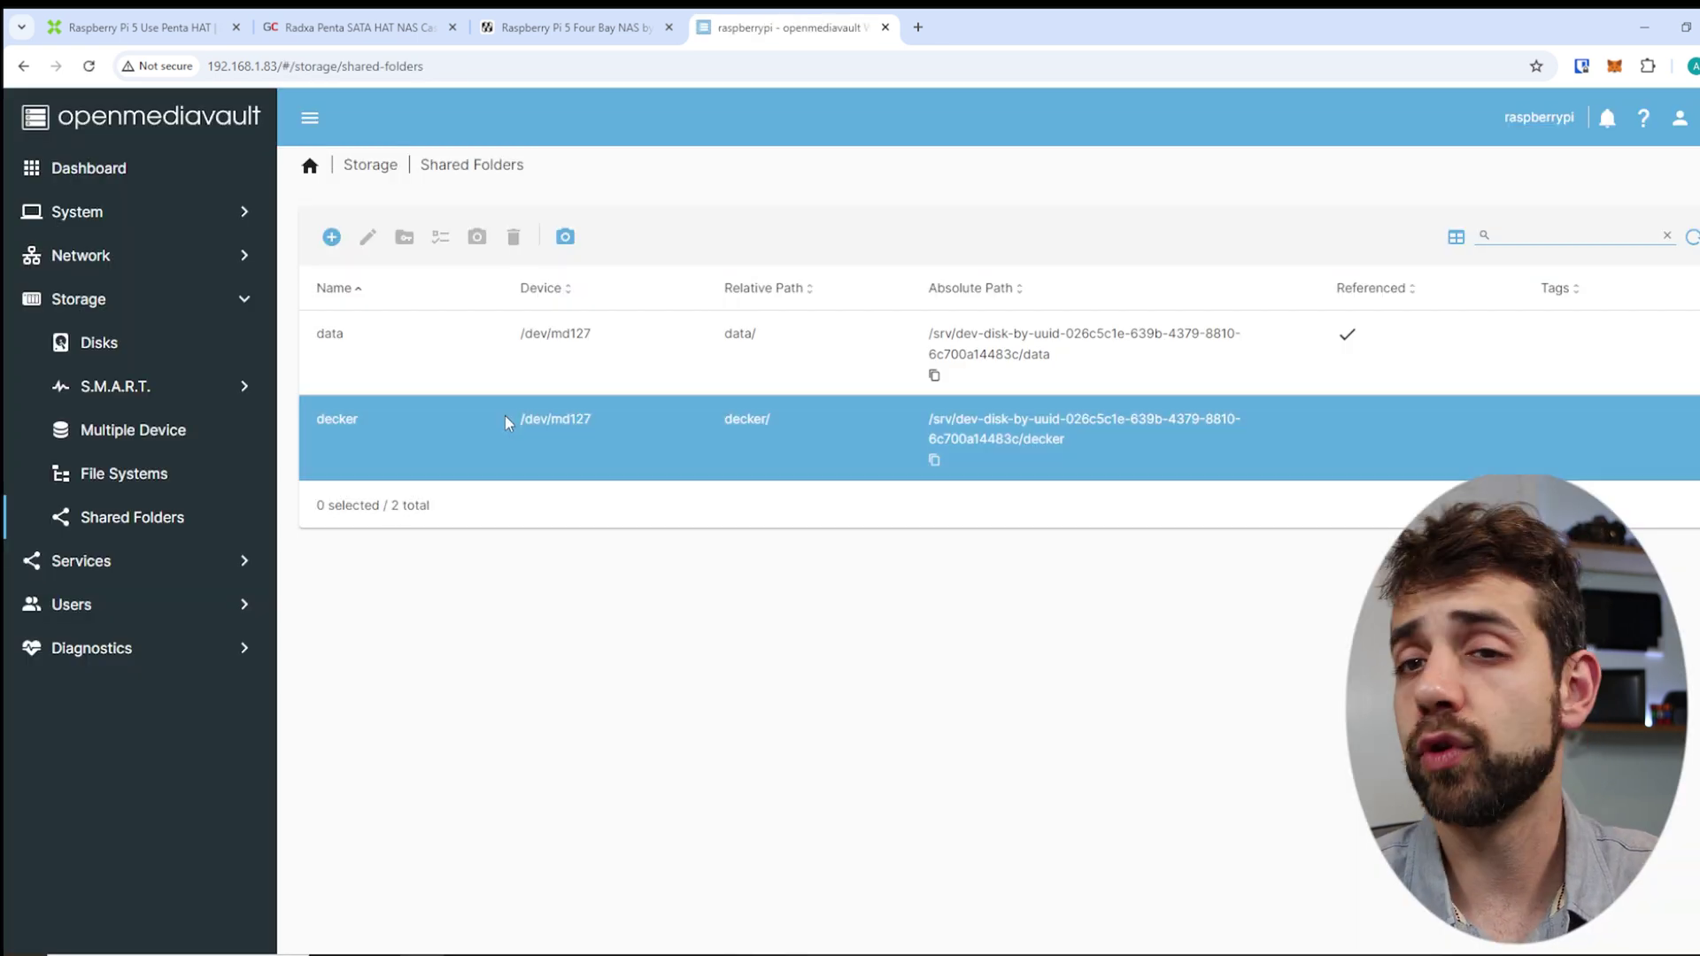
Step: Create the snapshot data_20241005T175404 of the data shared folder and return to Shared Folders
{"action": "left_click", "coordinate": [567, 367]}
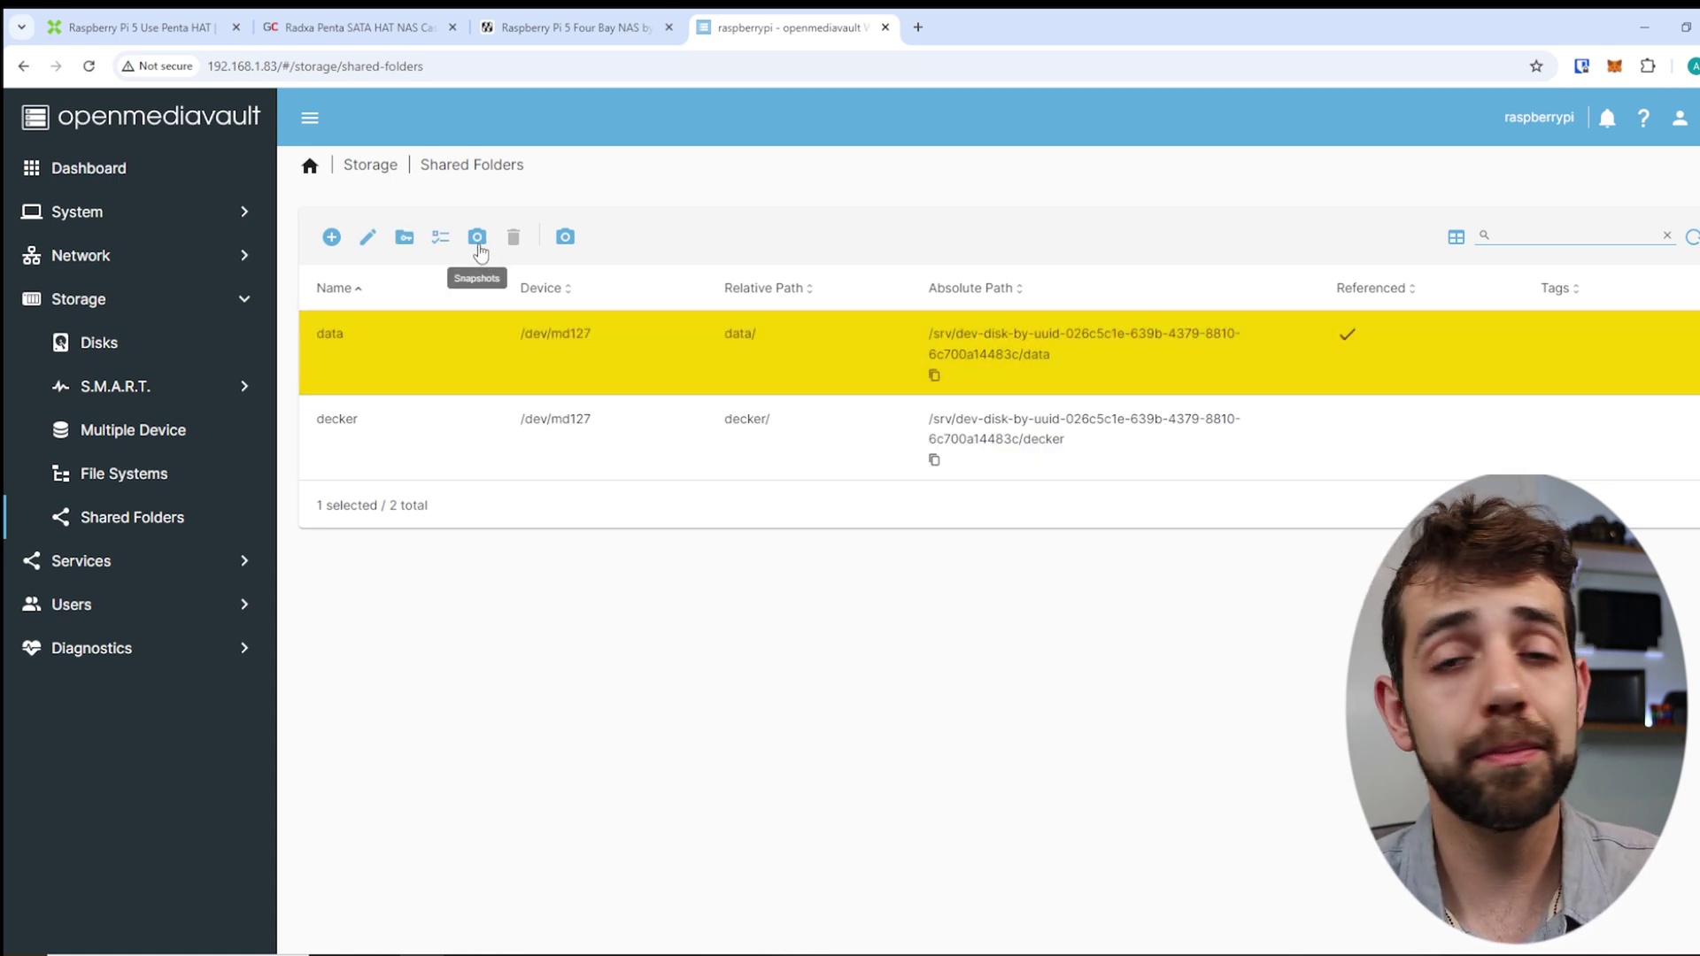
{"action": "left_click", "coordinate": [478, 237]}
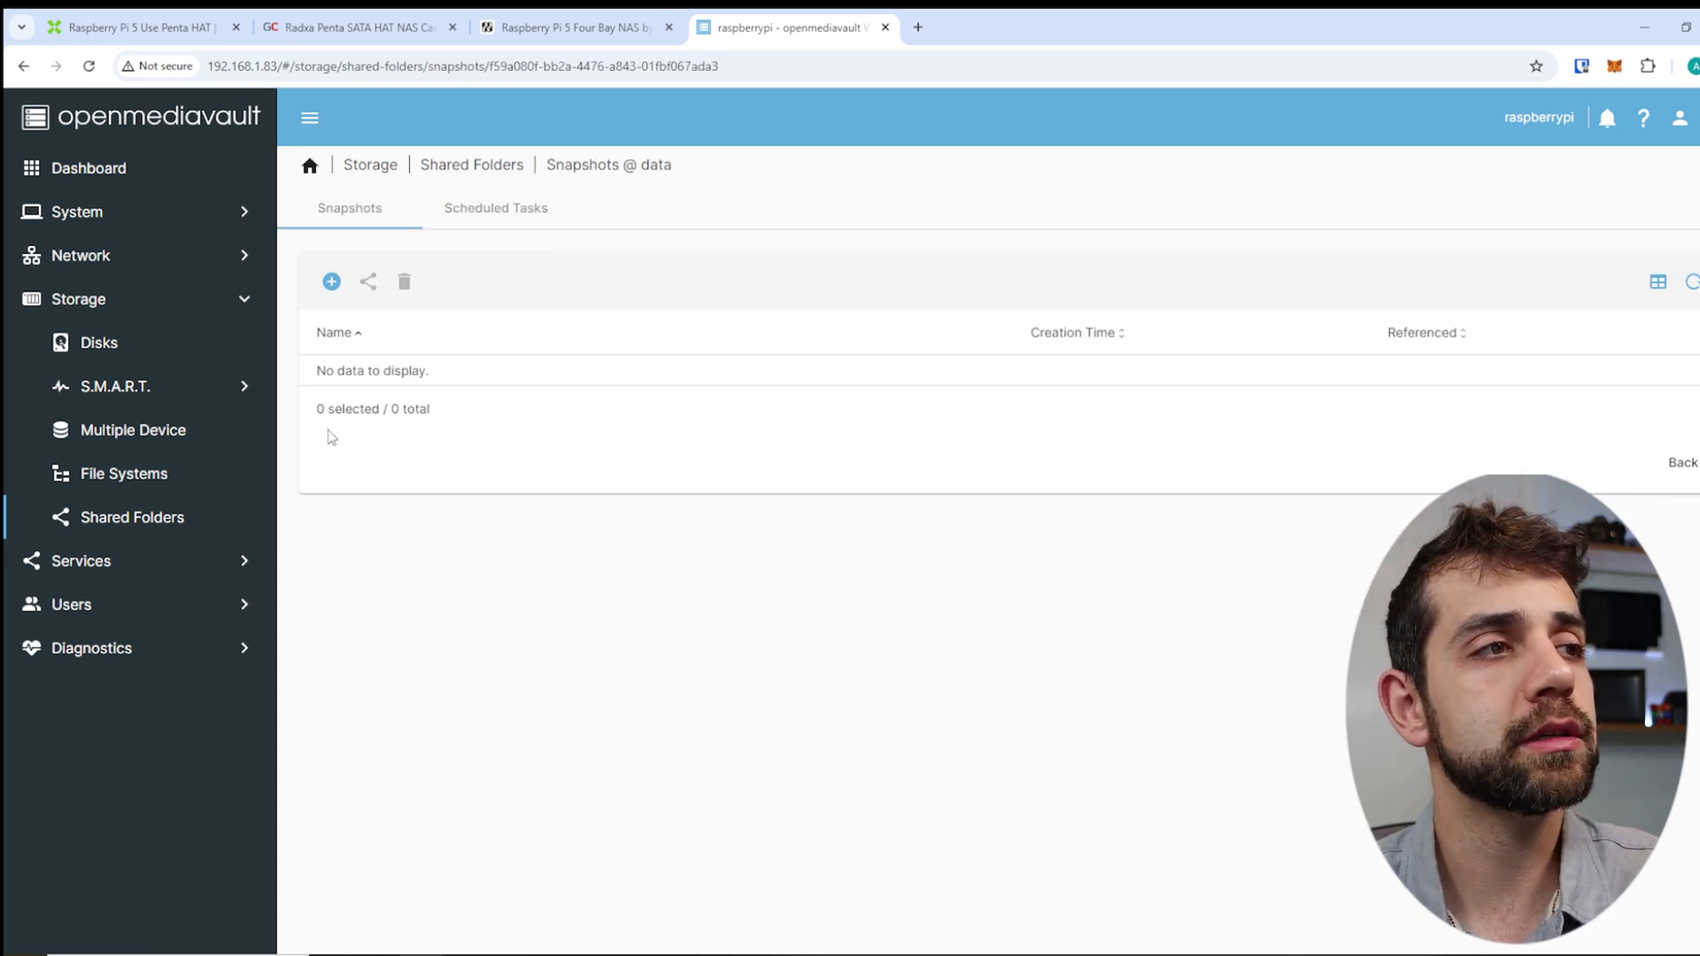
{"action": "left_click", "coordinate": [333, 282]}
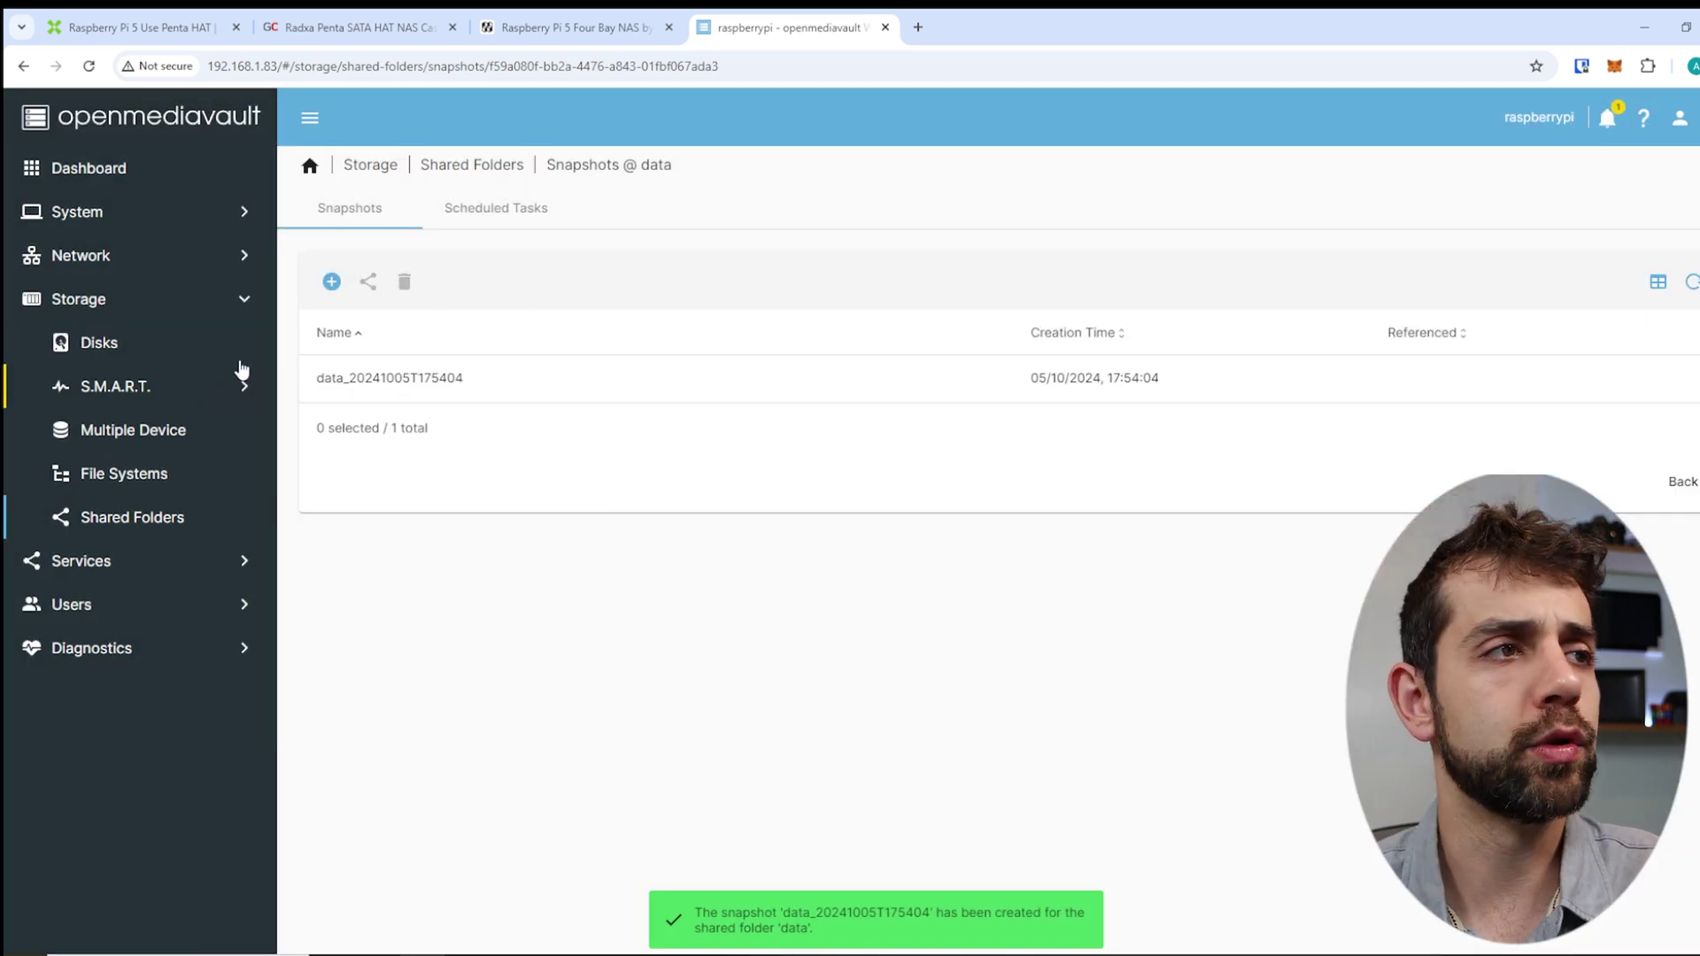
{"action": "left_click", "coordinate": [124, 527]}
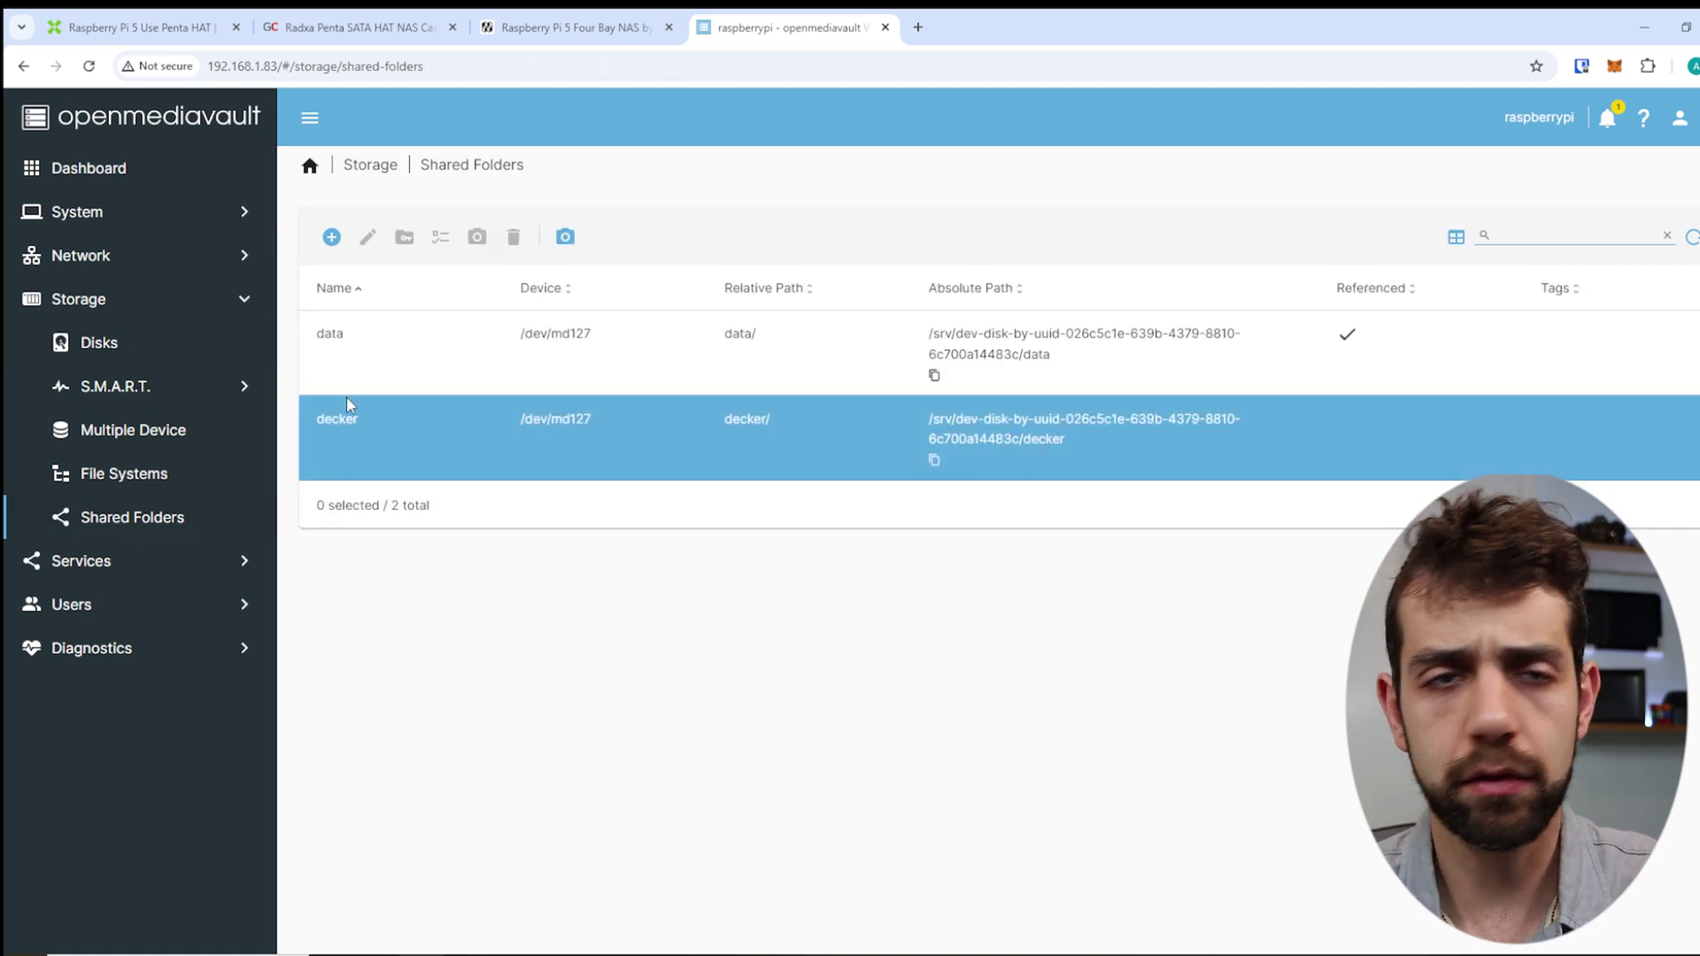
Step: Check the SMB/CIFS settings, then select the data share in the SMB/CIFS Shares list
{"action": "left_click", "coordinate": [71, 567]}
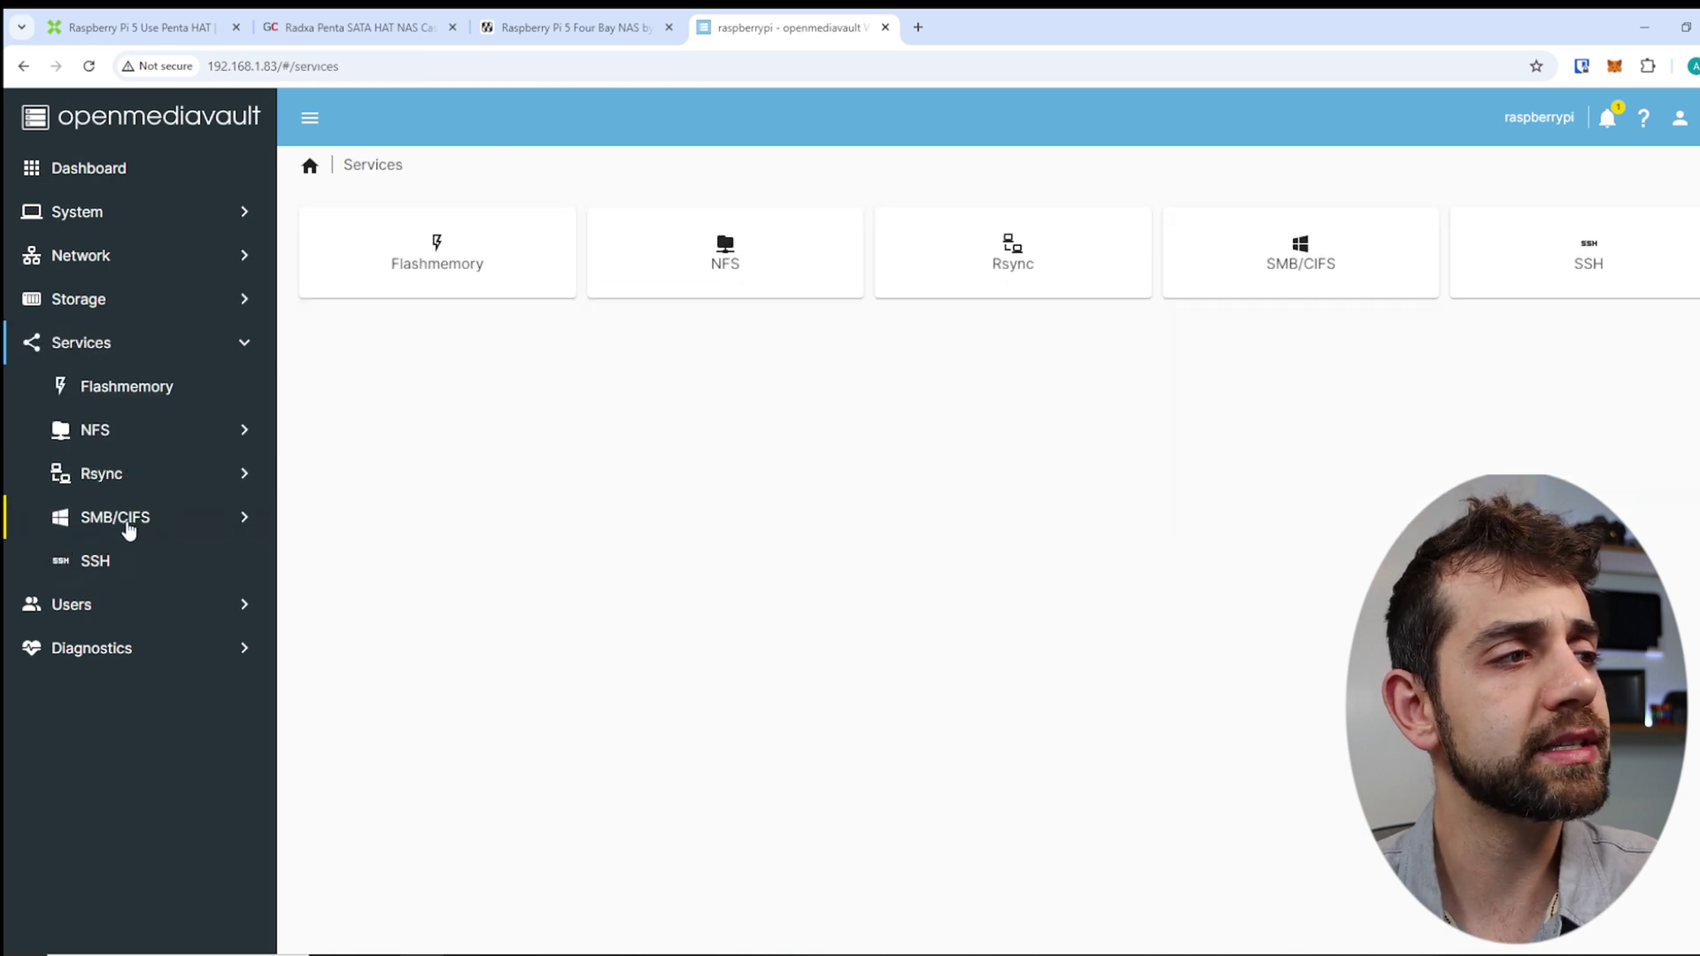
{"action": "left_click", "coordinate": [133, 522]}
{"action": "left_click", "coordinate": [636, 296]}
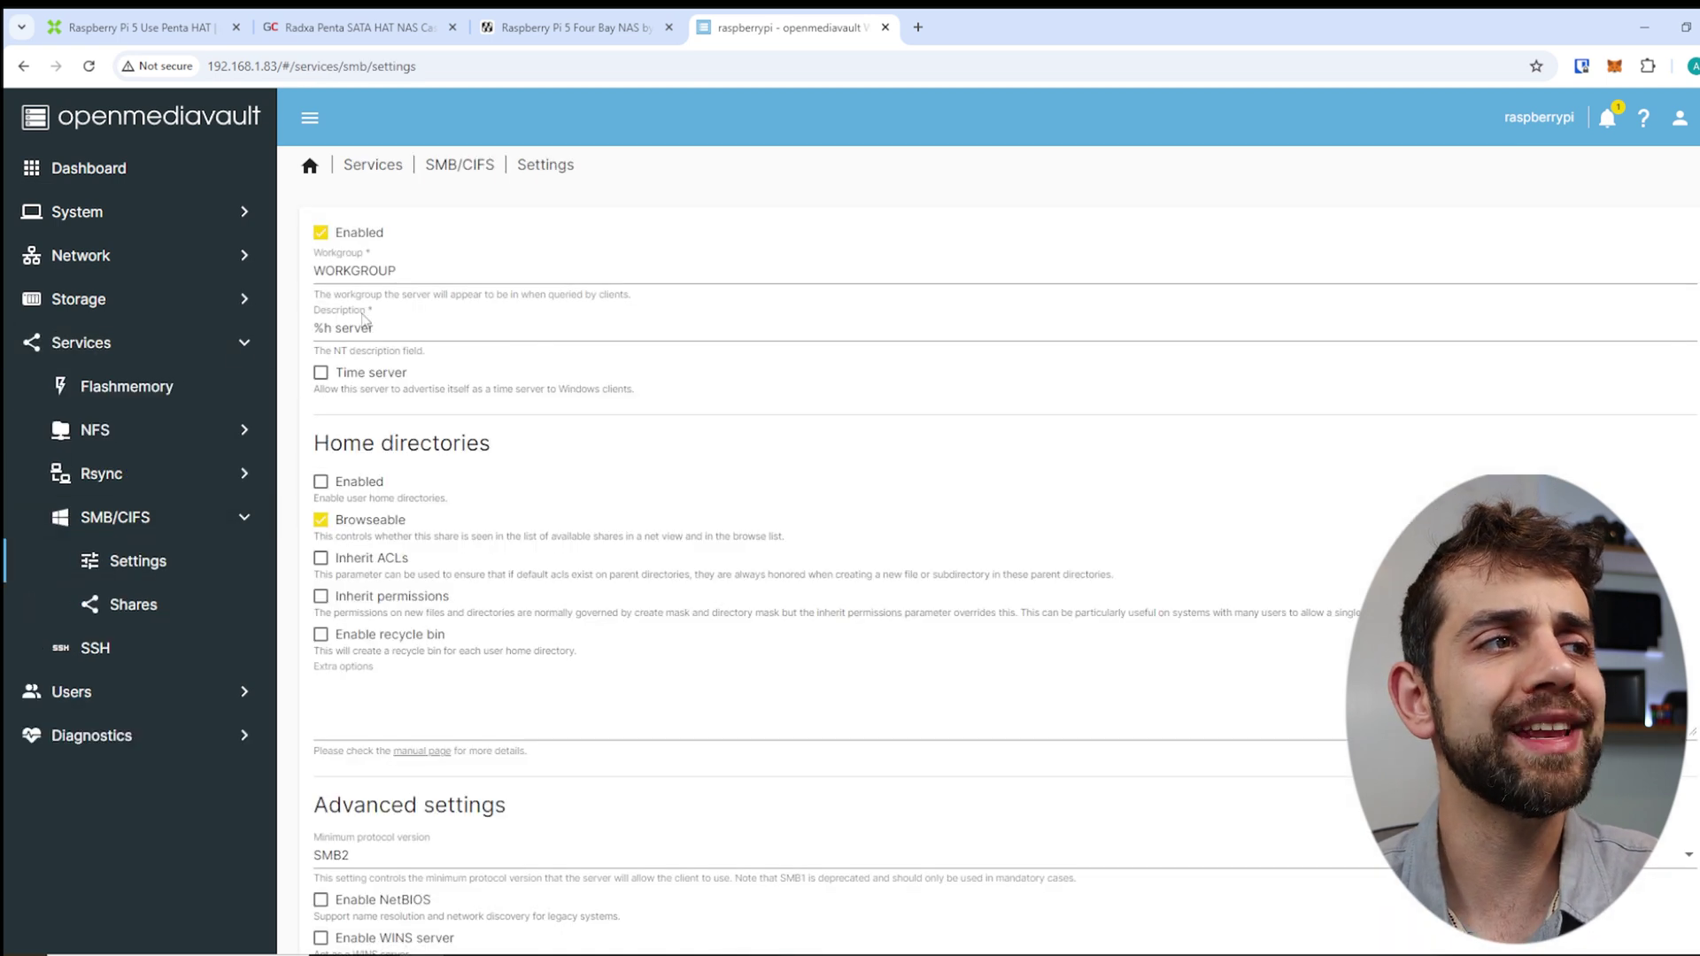
{"action": "left_click", "coordinate": [145, 600]}
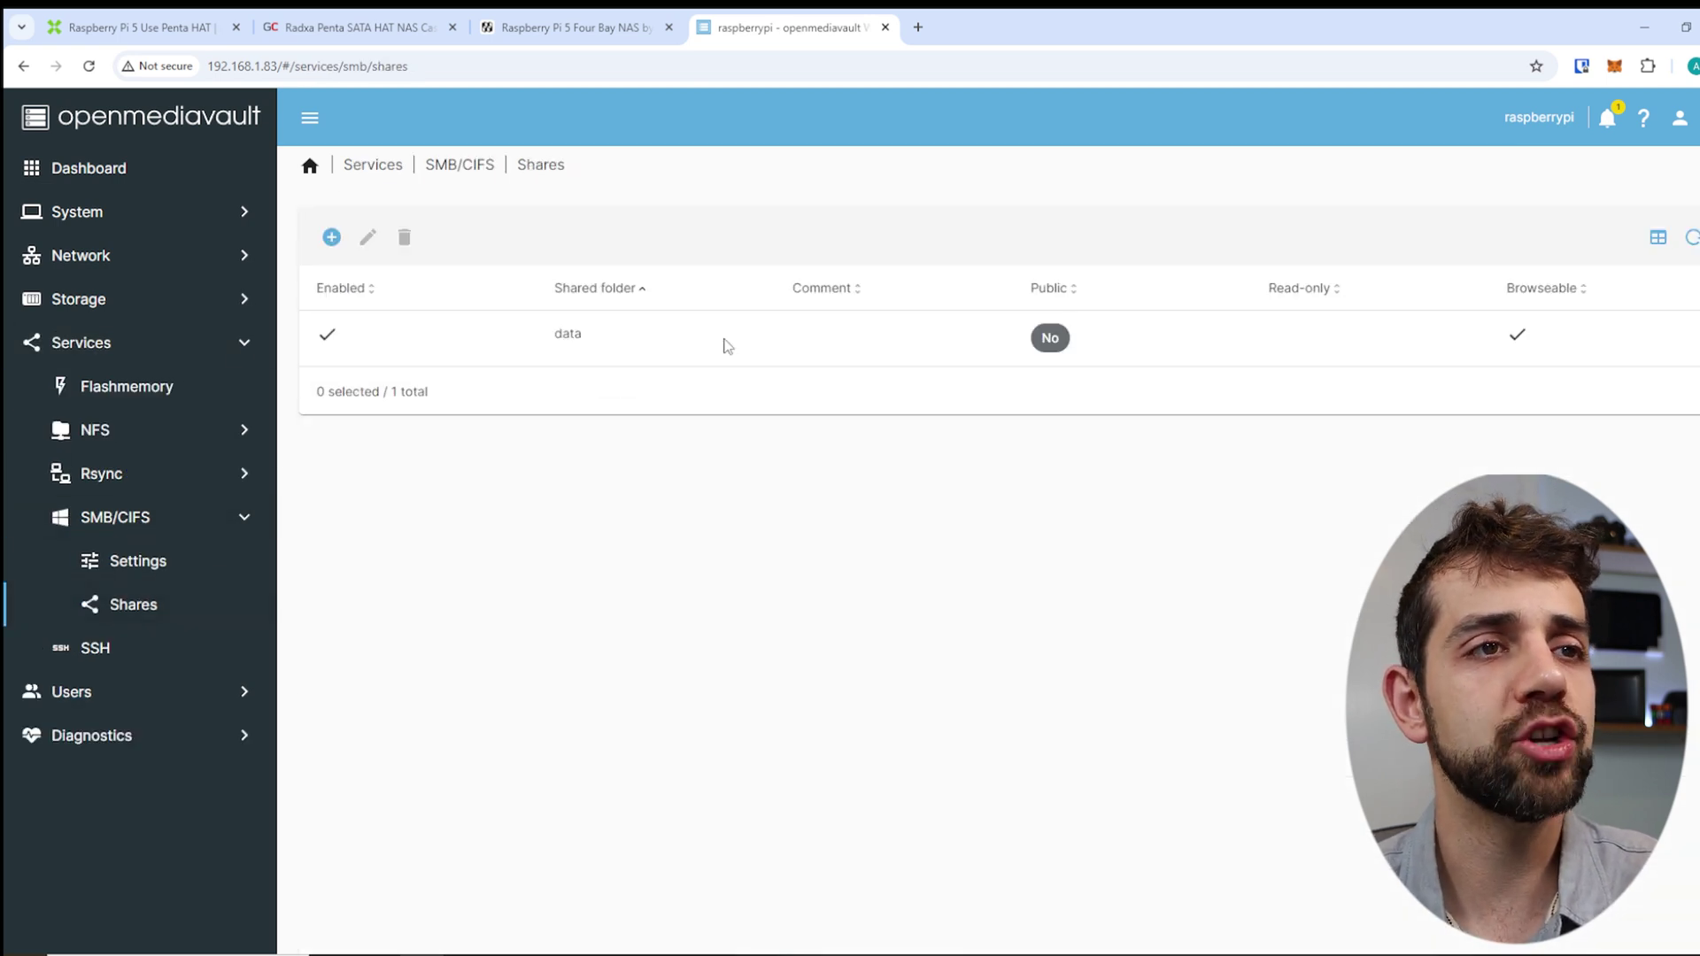
{"action": "left_click", "coordinate": [1130, 322]}
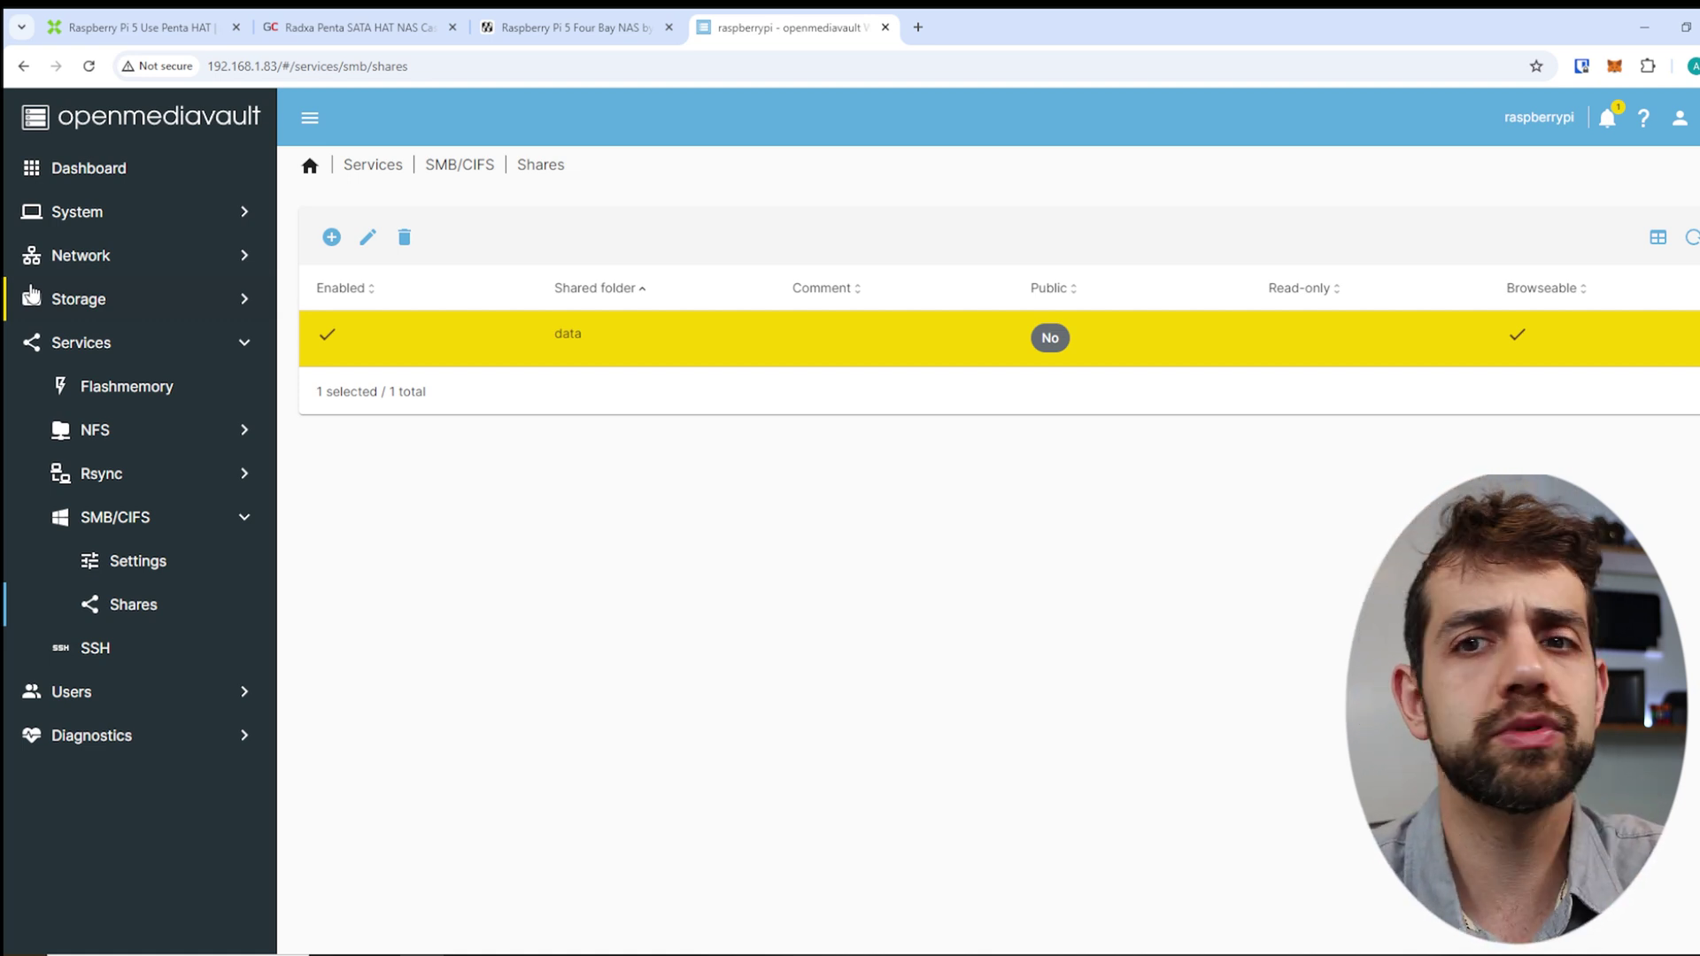
Step: Show the openmediavault dashboard with the empty data network folder open in Explorer in front
{"action": "left_click", "coordinate": [88, 168]}
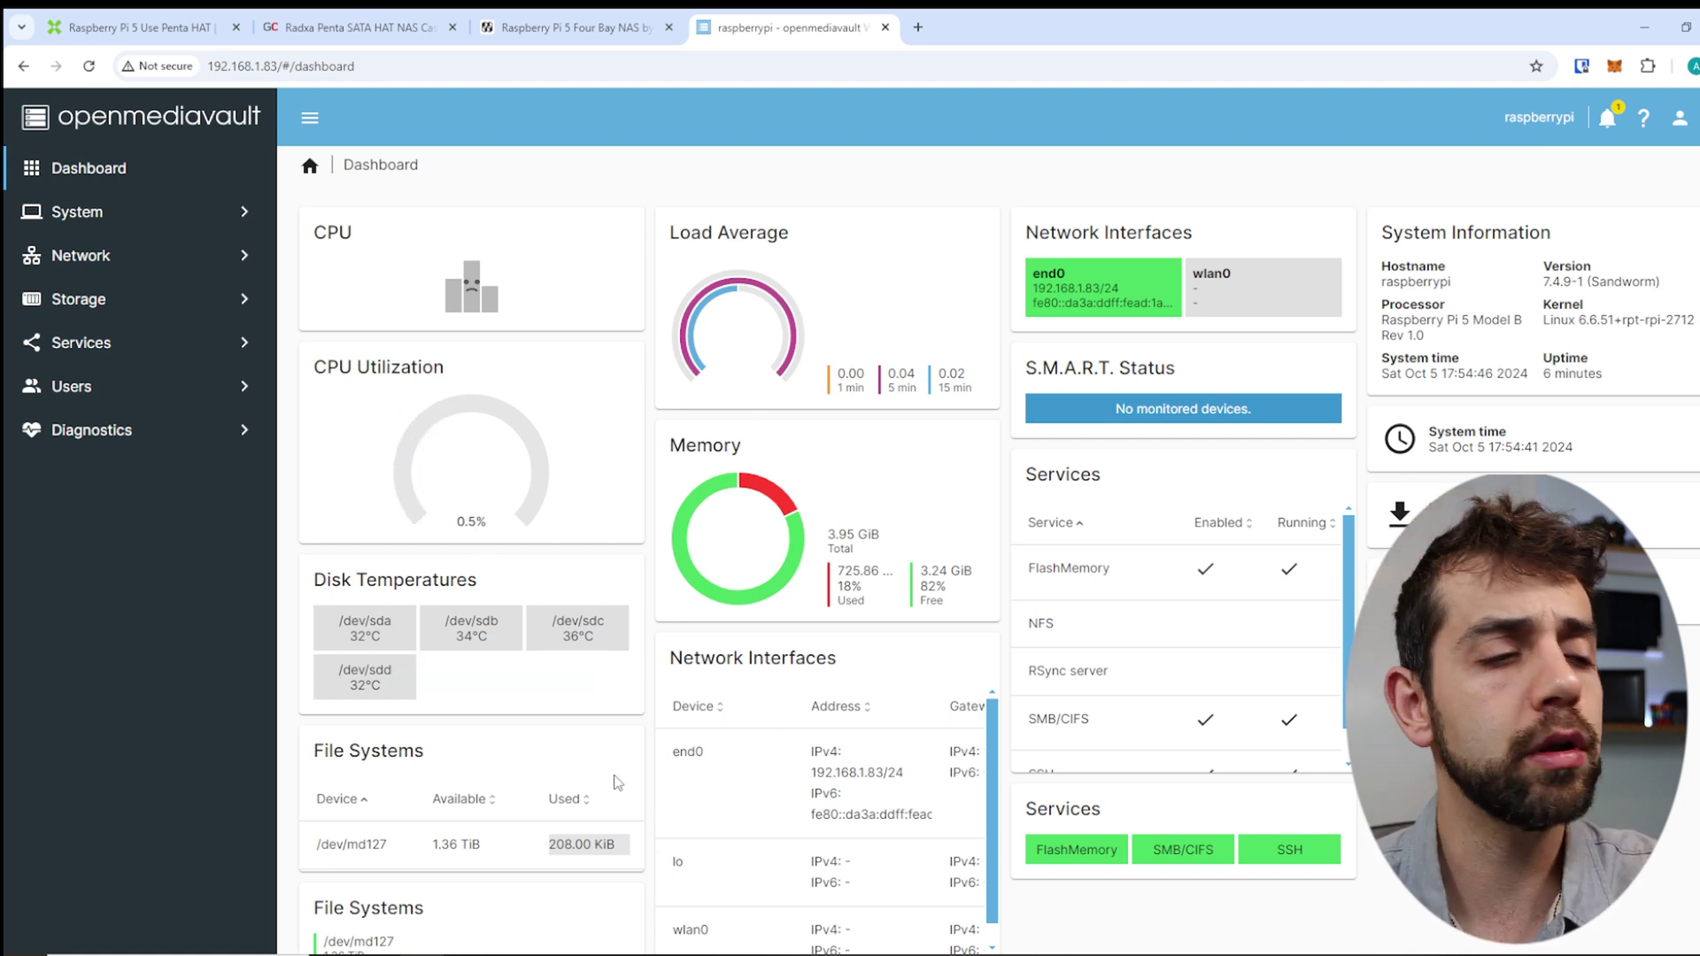
{"action": "left_click", "coordinate": [520, 861]}
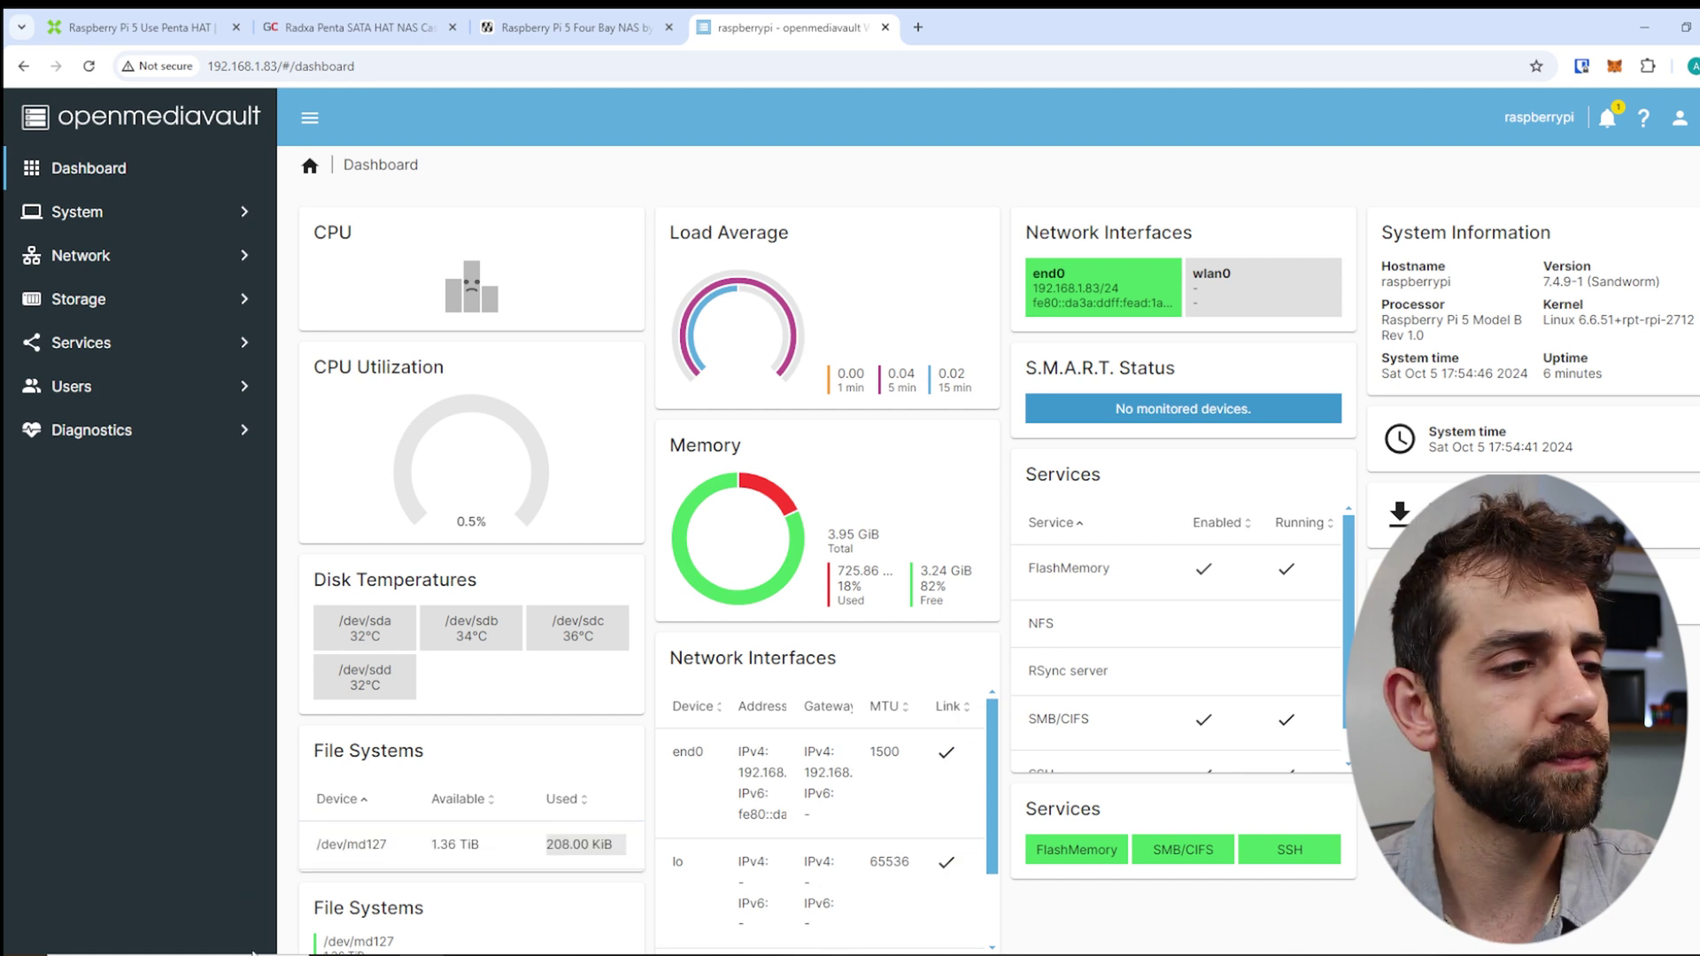
Step: Arrange the data network folder window and the Videos window side by side
{"action": "mouse_move", "coordinate": [380, 952]}
{"action": "left_click", "coordinate": [320, 890]}
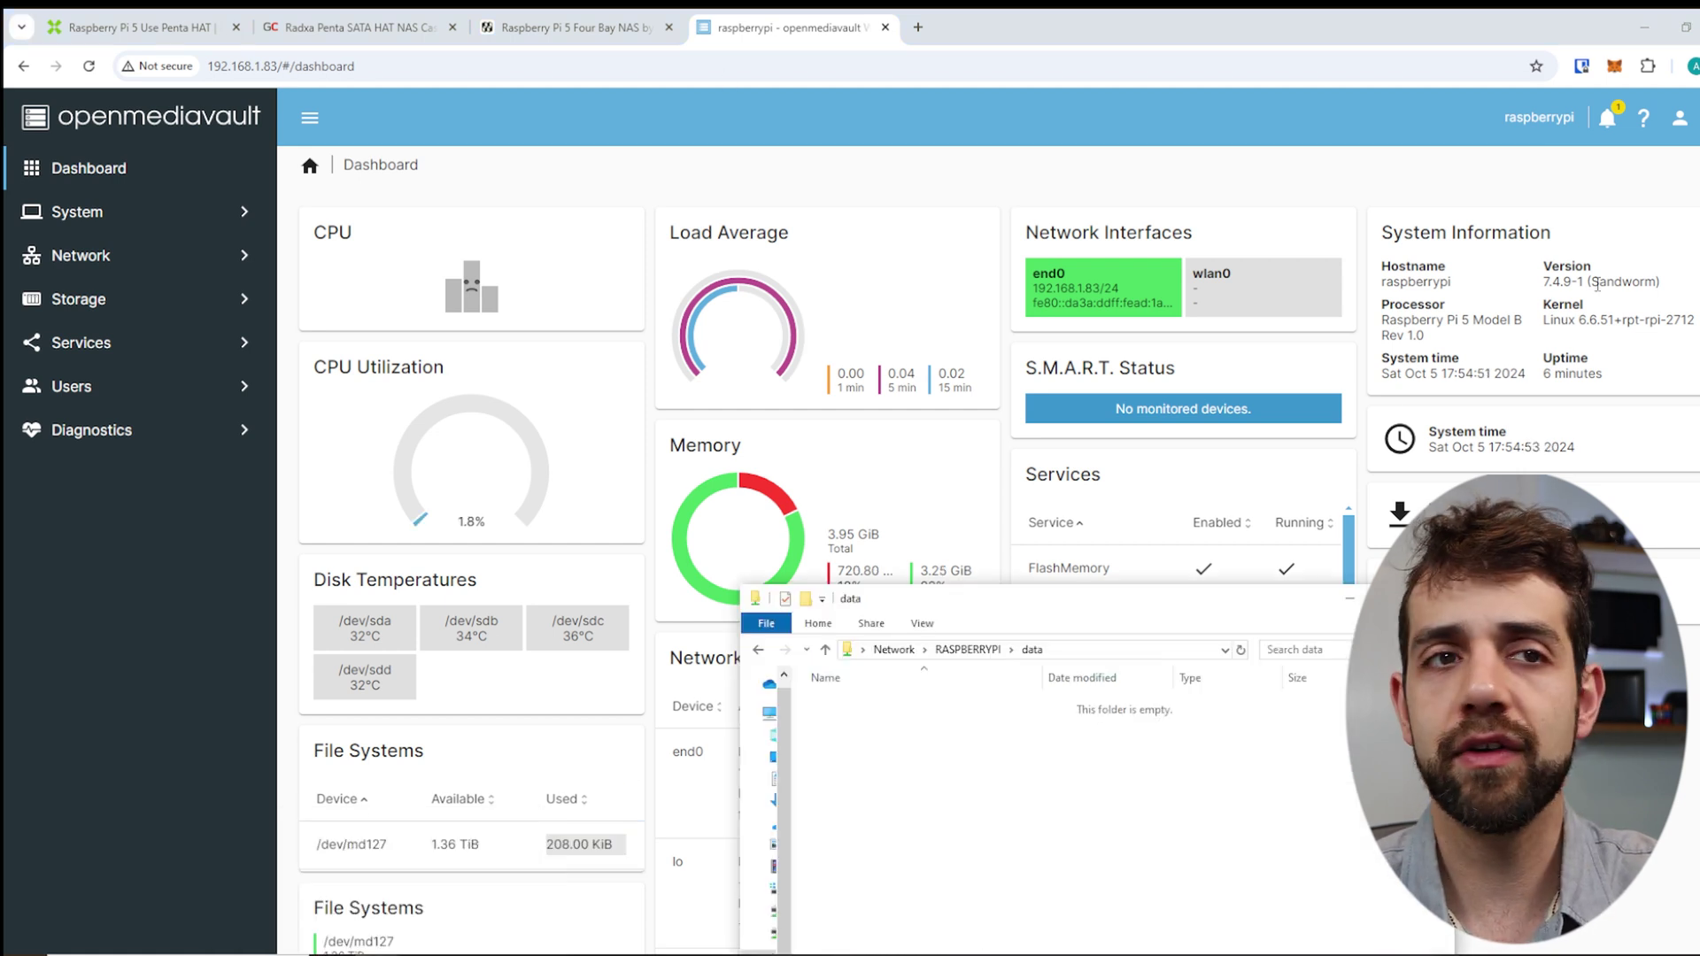
{"action": "left_click_drag", "start_coordinate": [1074, 601], "coordinate": [659, 146]}
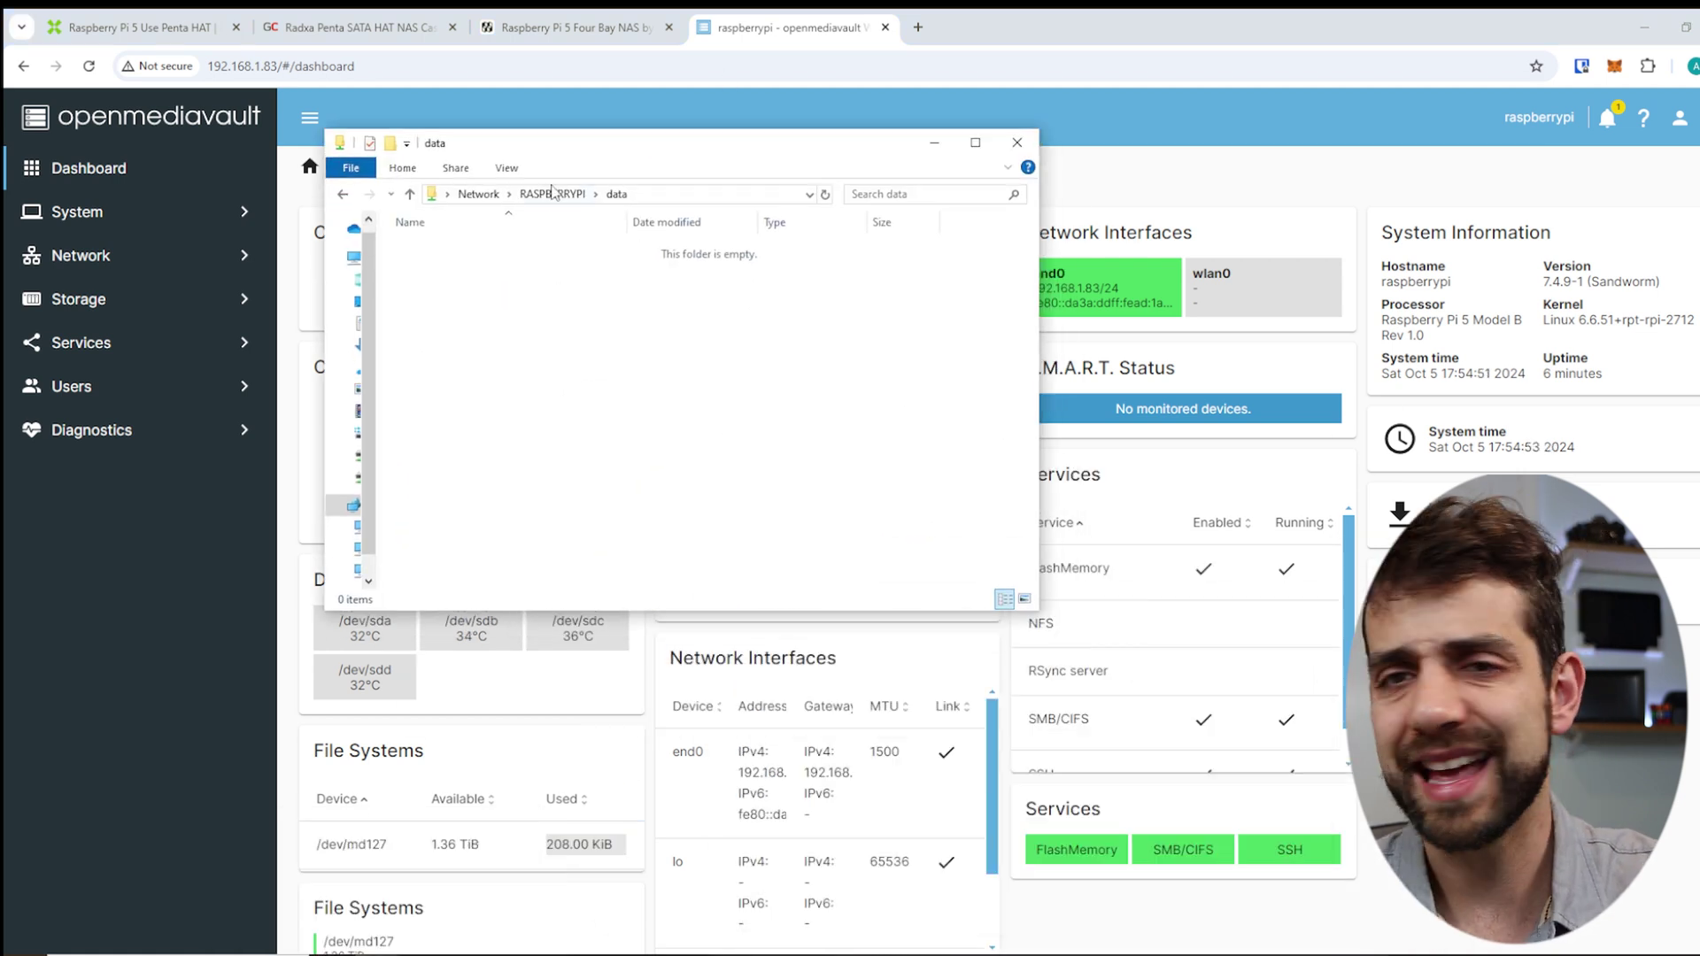
{"action": "left_click", "coordinate": [389, 949]}
{"action": "left_click", "coordinate": [495, 881]}
{"action": "left_click_drag", "start_coordinate": [1313, 274], "coordinate": [1220, 297]}
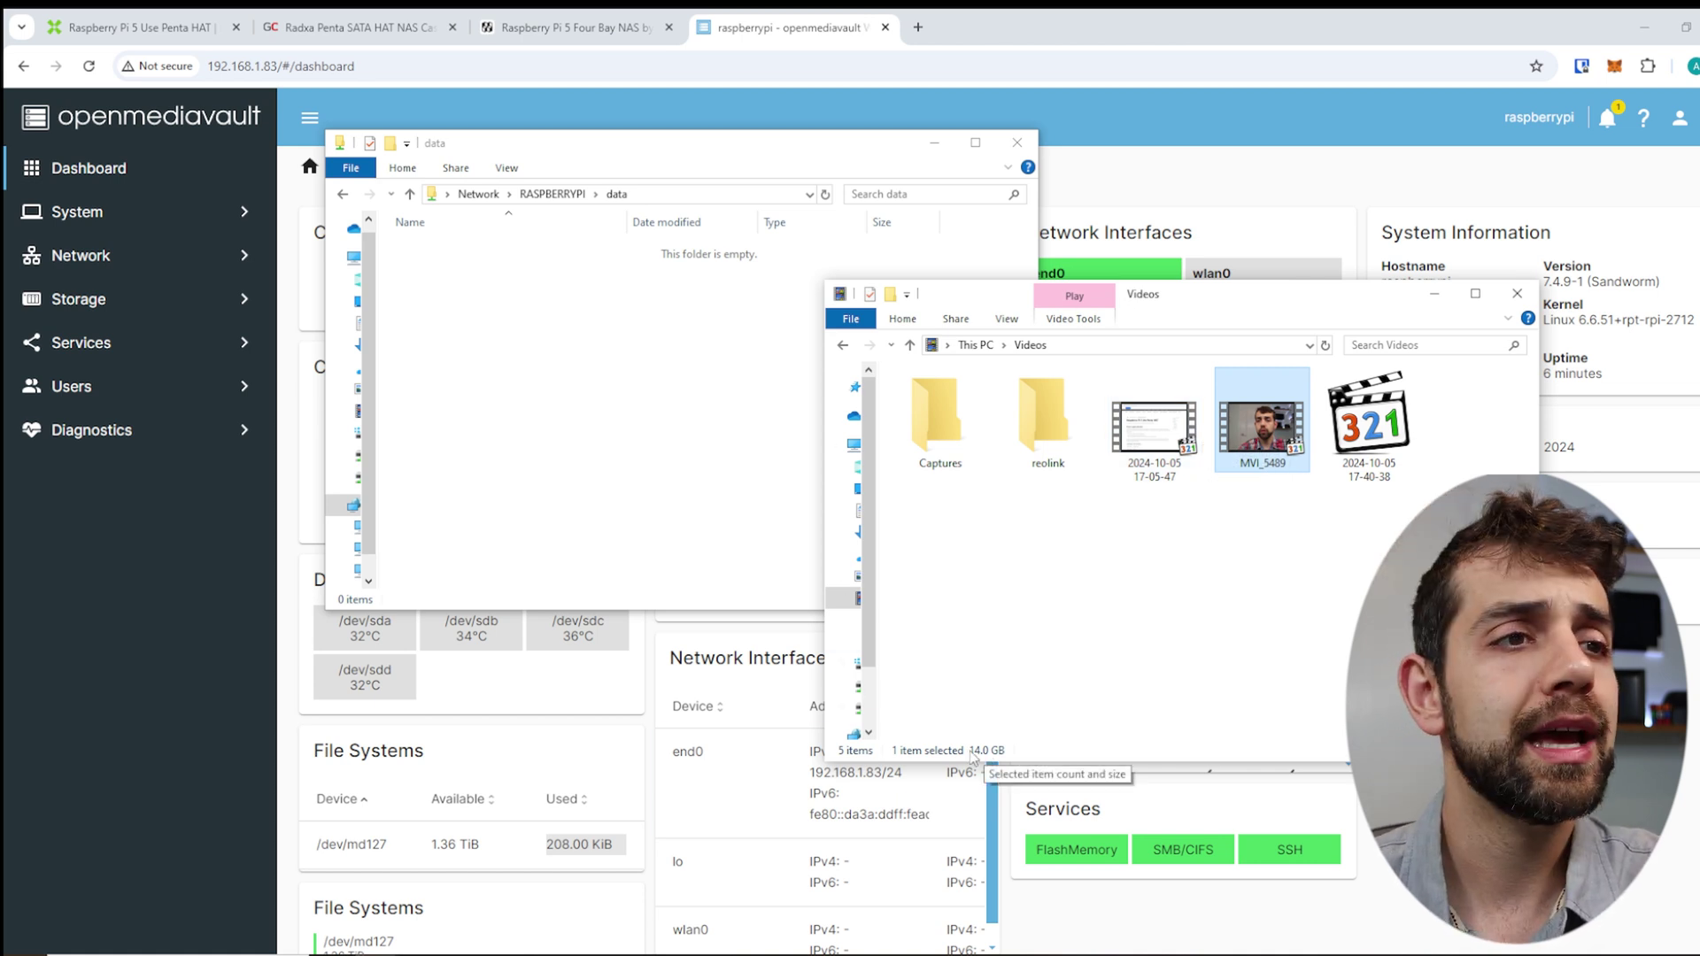
Step: Copy MVI_5489 into data, watch about 112 MB/s in Task Manager, then cancel the copy
{"action": "left_click_drag", "start_coordinate": [1287, 438], "coordinate": [698, 406]}
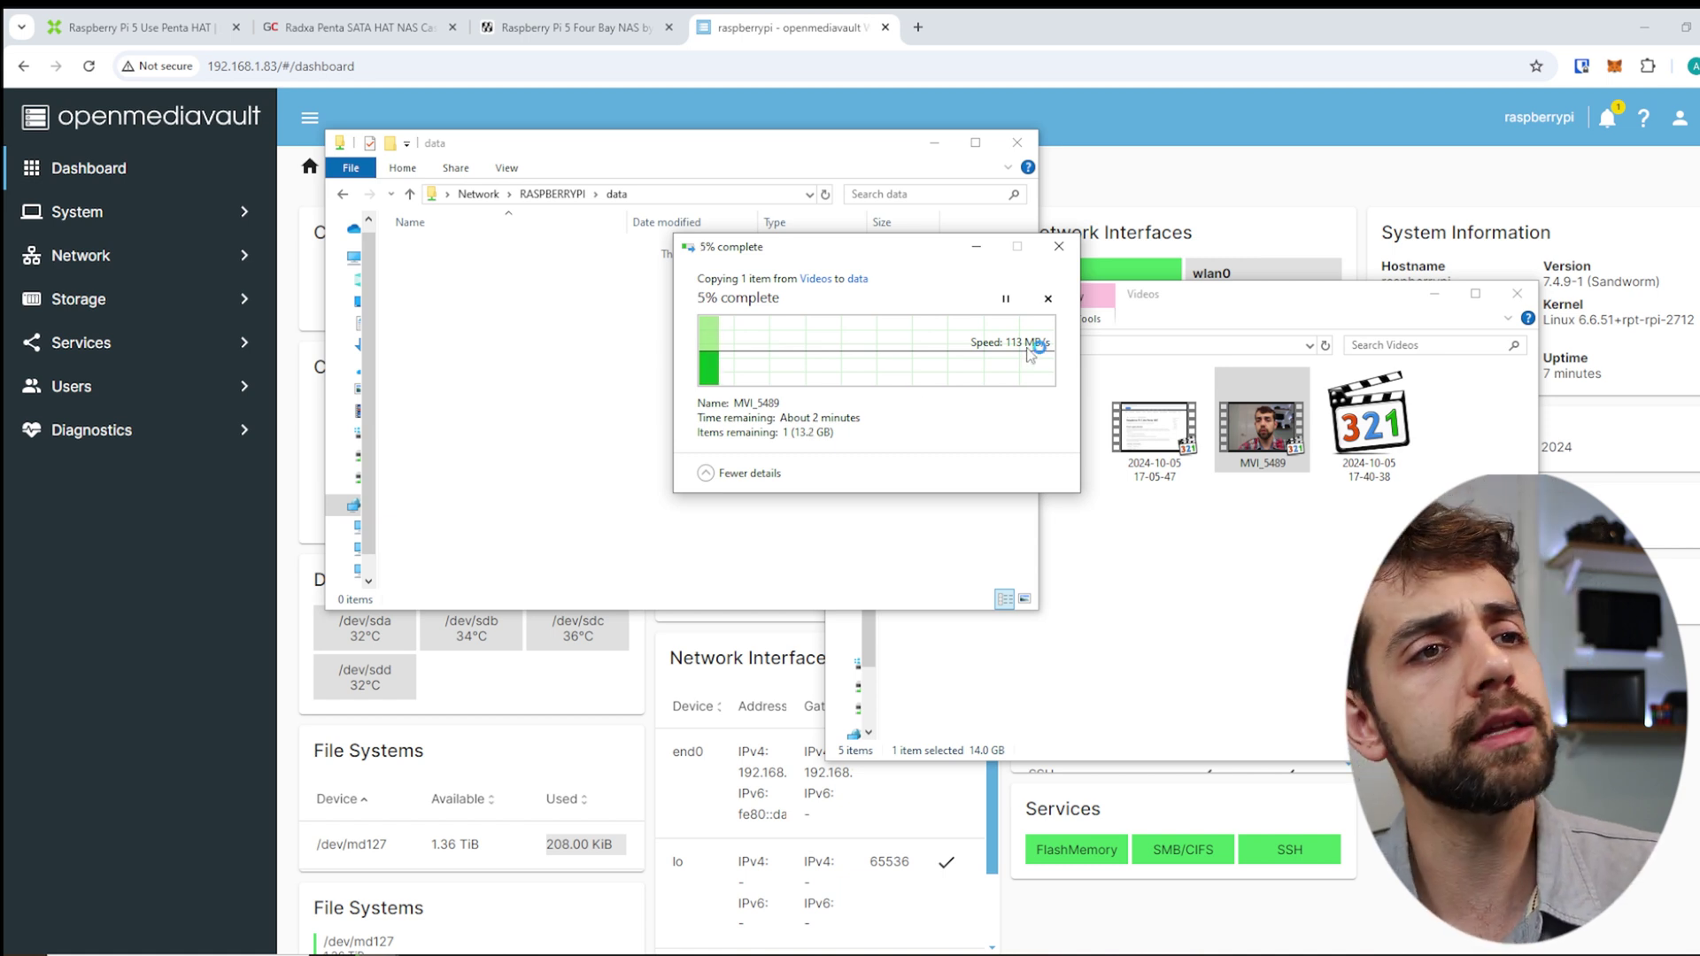
{"action": "key", "text": "ctrl+shift+Escape"}
{"action": "left_click", "coordinate": [548, 73]}
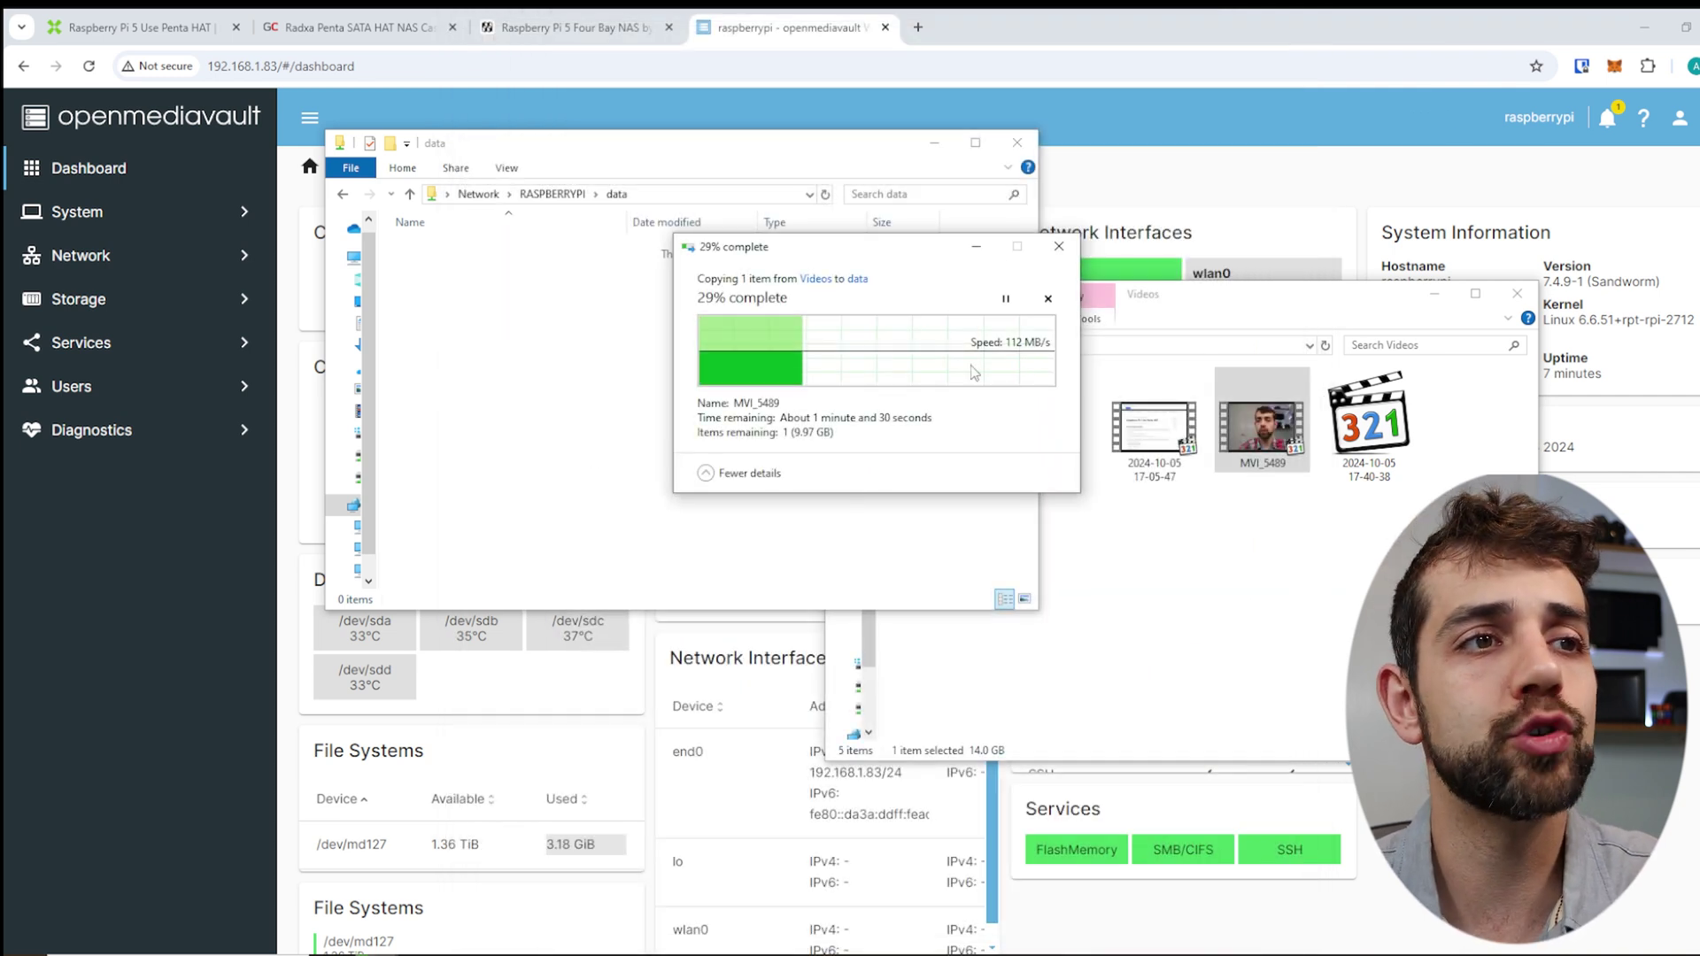
{"action": "left_click", "coordinate": [1060, 247]}
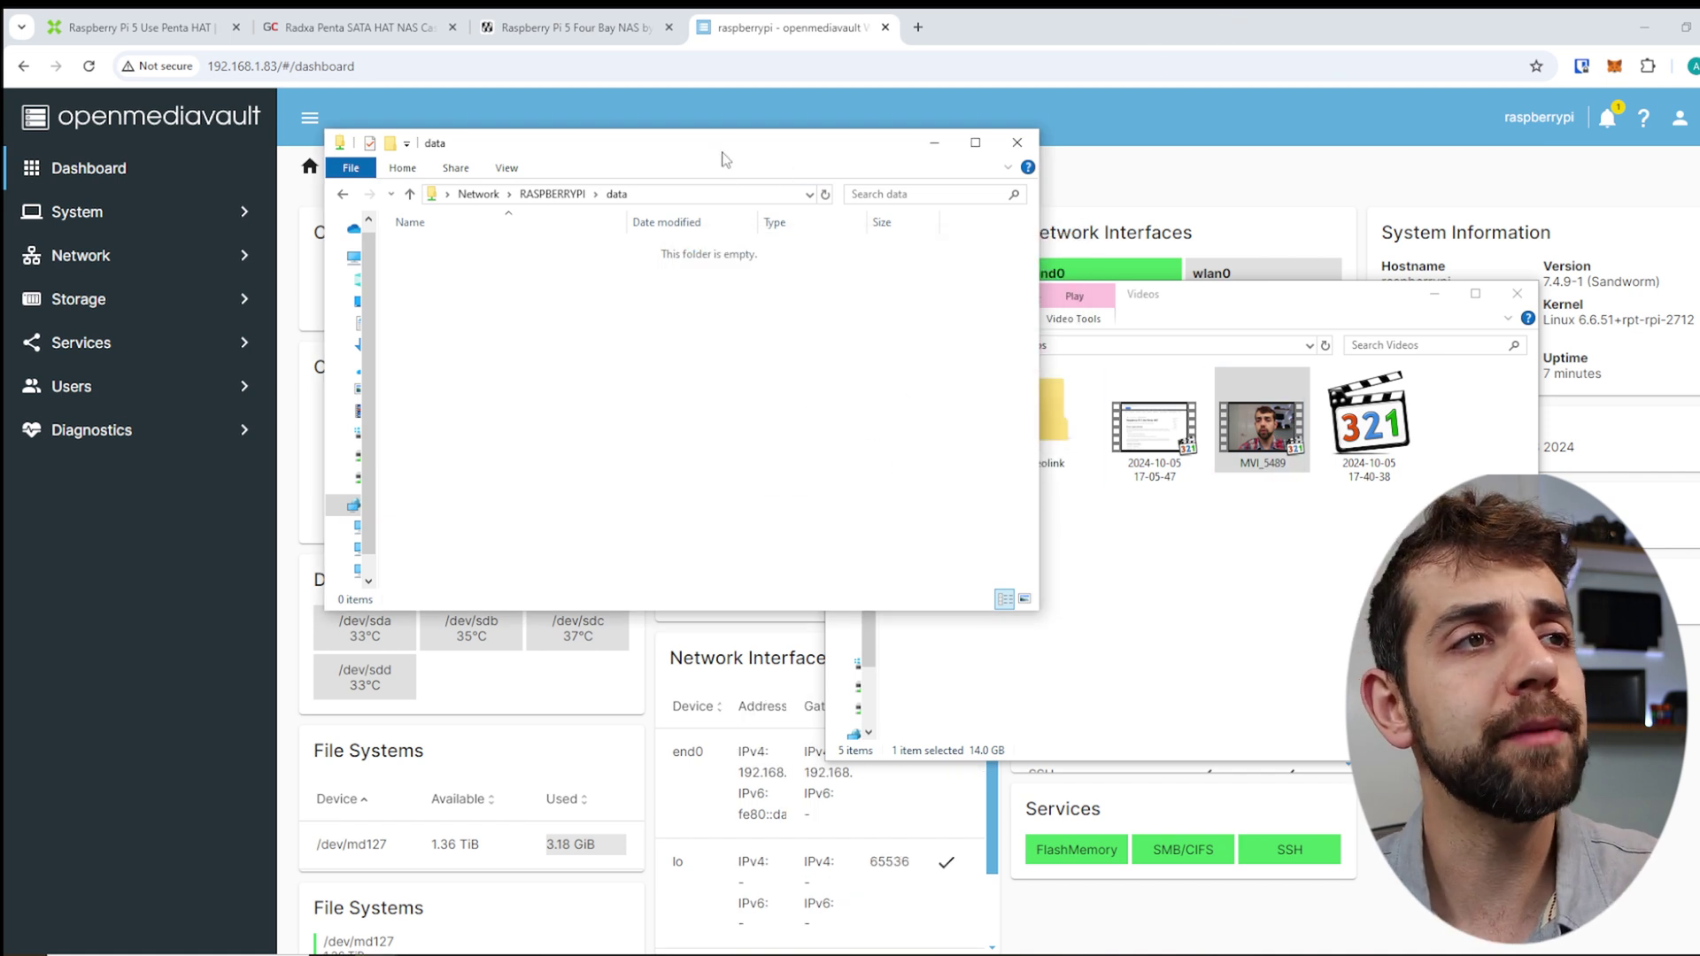
Step: Paste MVI_5489 into data again and watch CPU and /dev/md127 usage on the dashboard
{"action": "key", "text": "ctrl+v"}
{"action": "left_click_drag", "start_coordinate": [726, 151], "coordinate": [1116, 620]}
{"action": "left_click", "coordinate": [730, 500]}
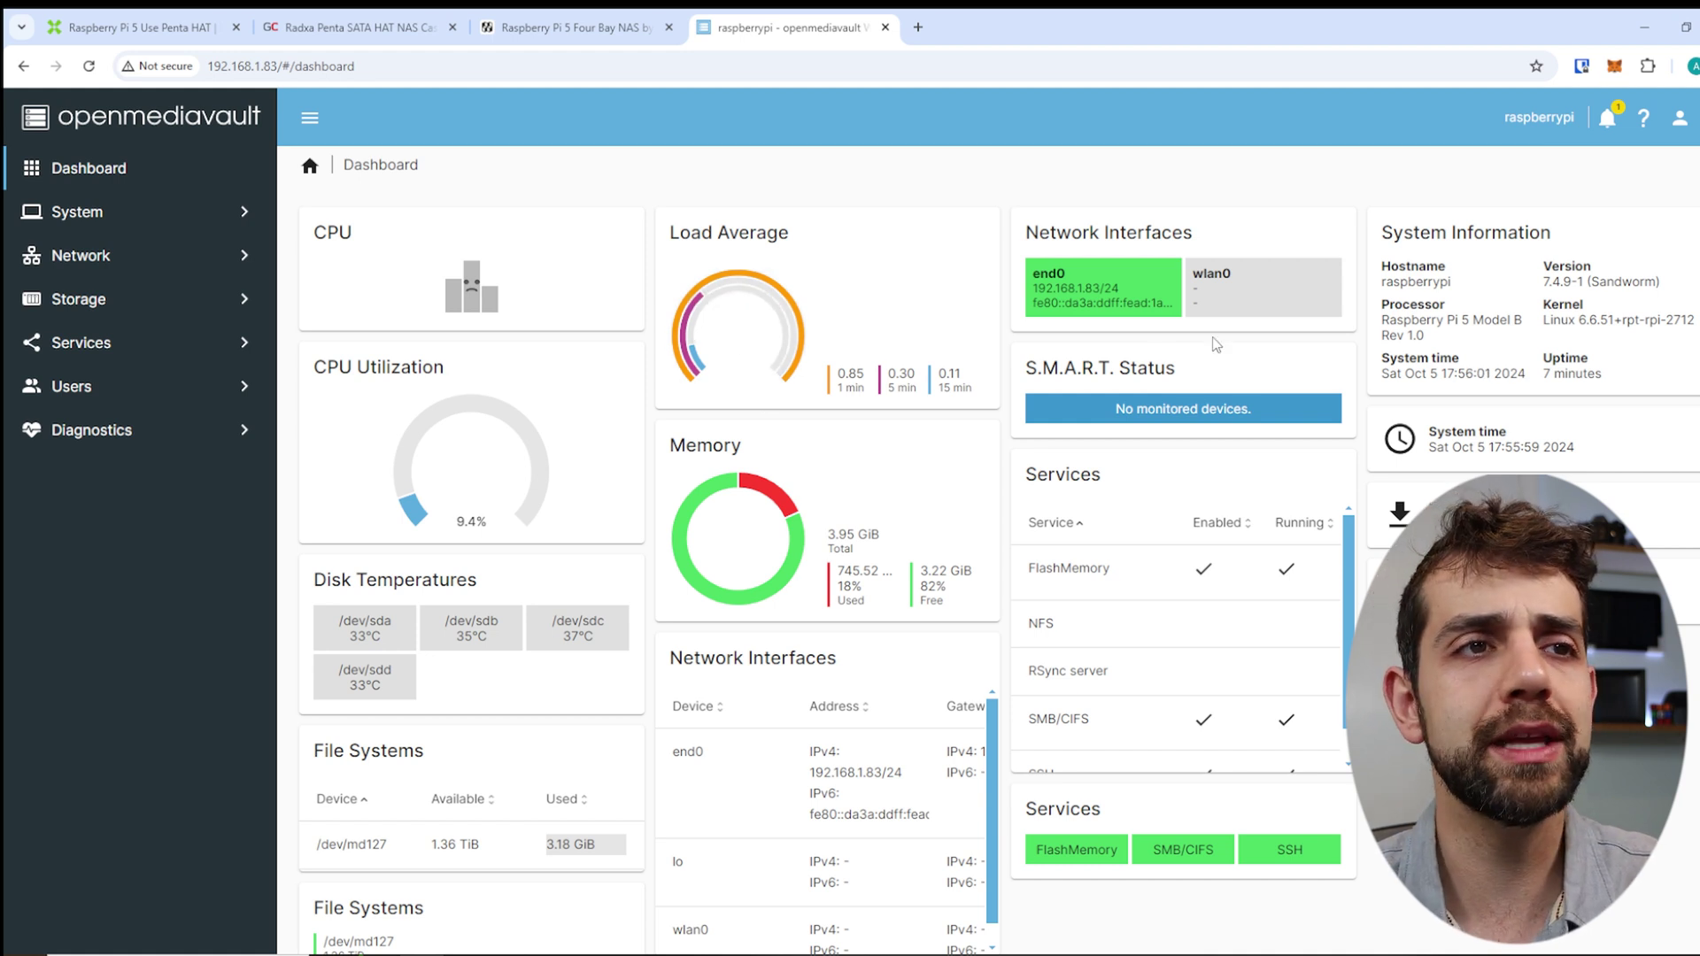
{"action": "scroll", "coordinate": [779, 531], "scroll_direction": "down", "scroll_amount": 1}
{"action": "scroll", "coordinate": [818, 703], "scroll_direction": "down", "scroll_amount": 1}
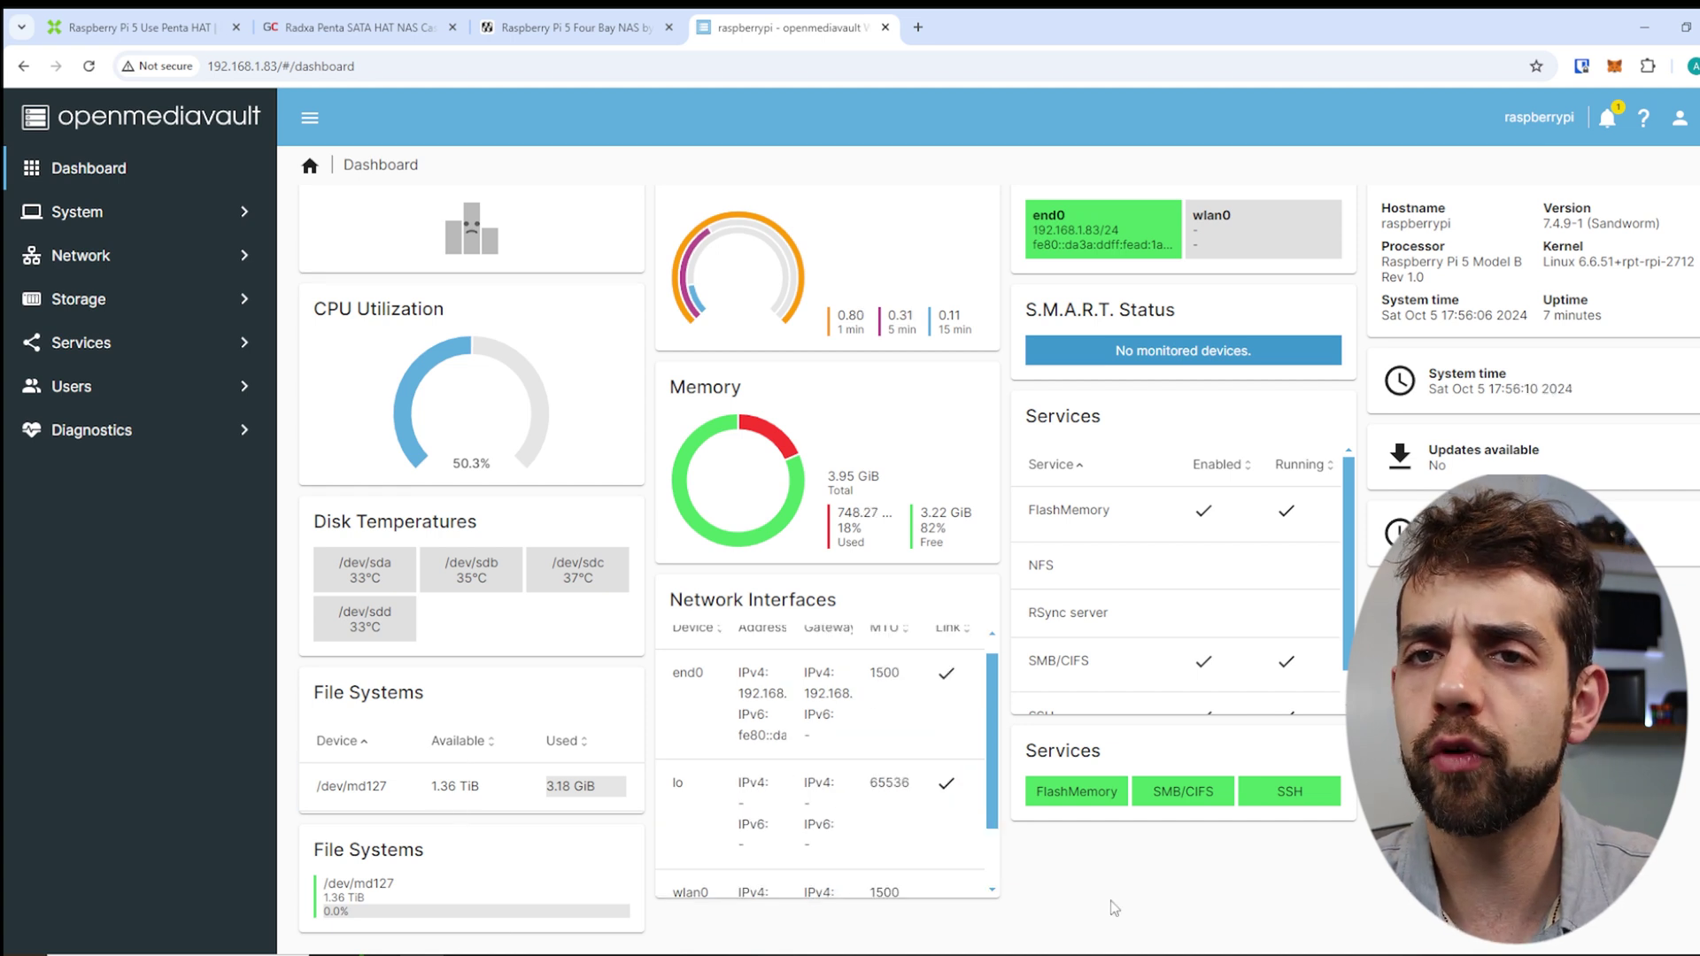
{"action": "scroll", "coordinate": [1114, 908], "scroll_direction": "up", "scroll_amount": 1}
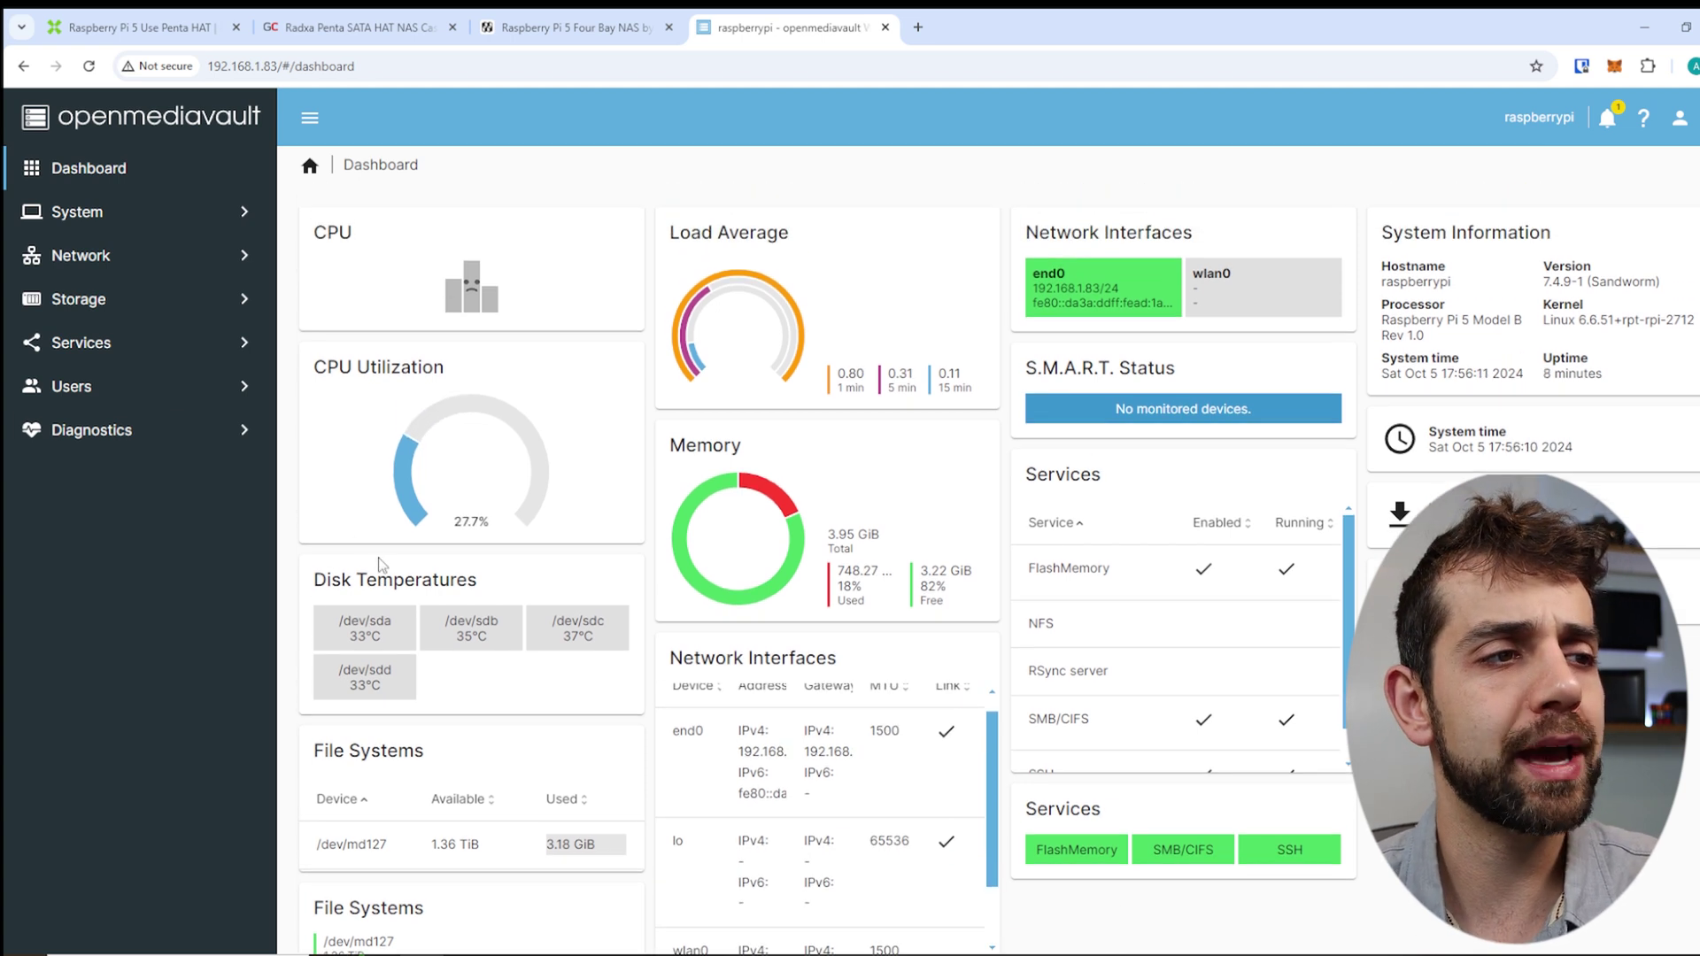